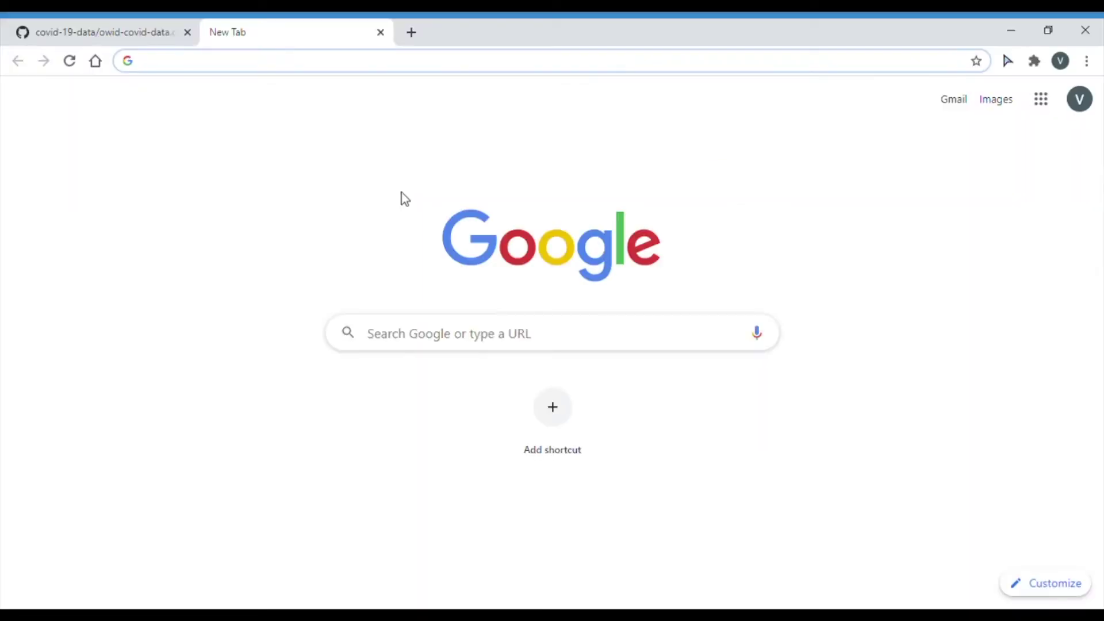
Search for the Power BI downloads page, review the Power BI Desktop tile, then close it.
type("power bi")
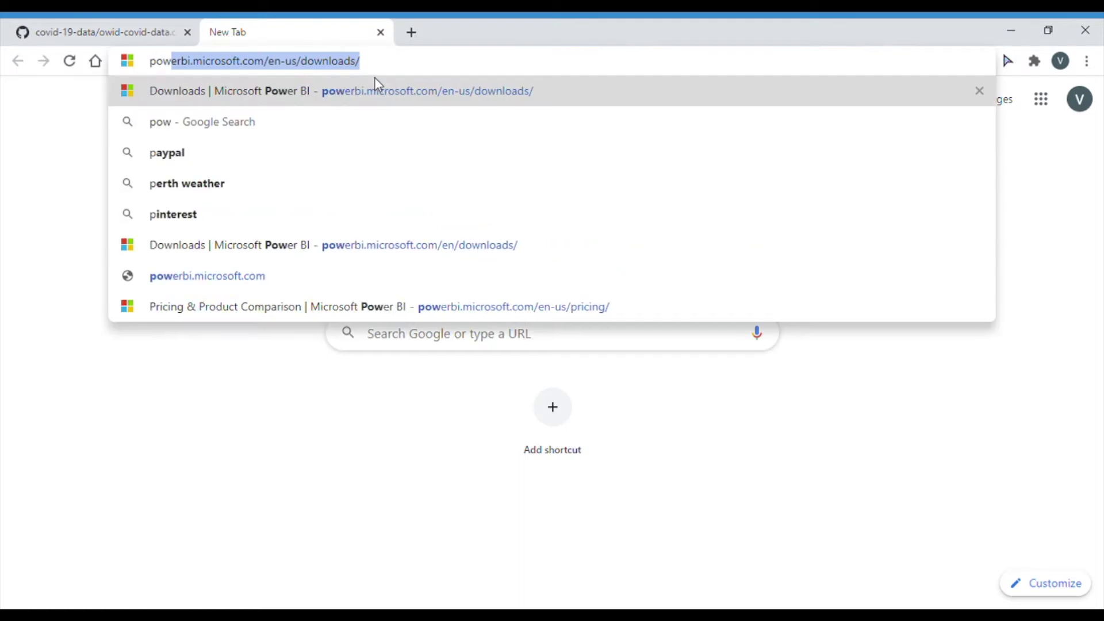
type(" downloads/")
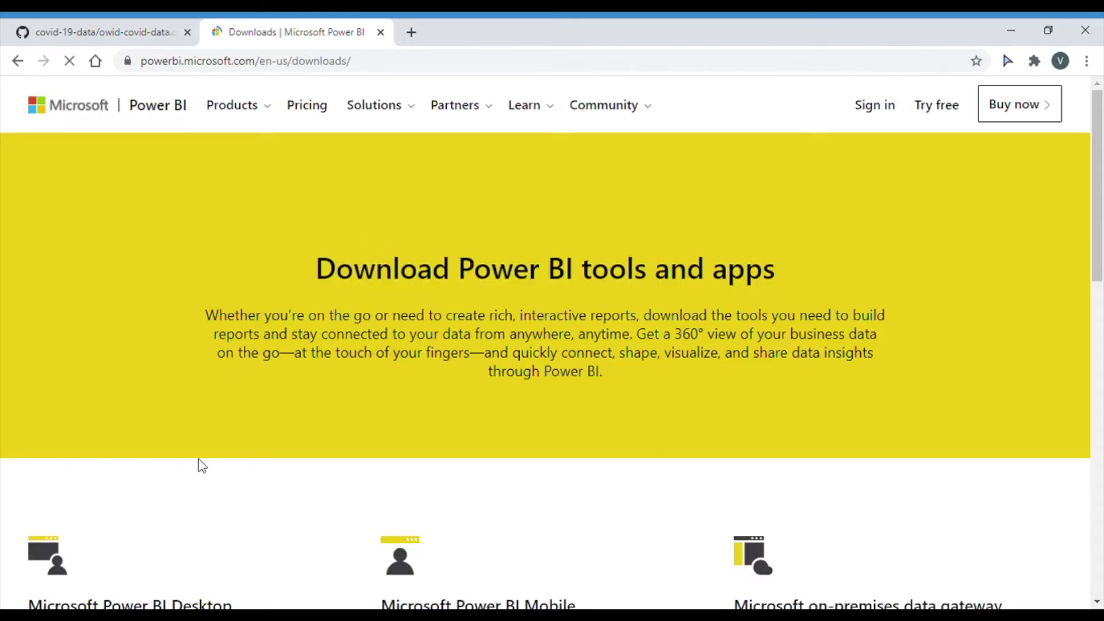
scroll(201, 464, "down", 7)
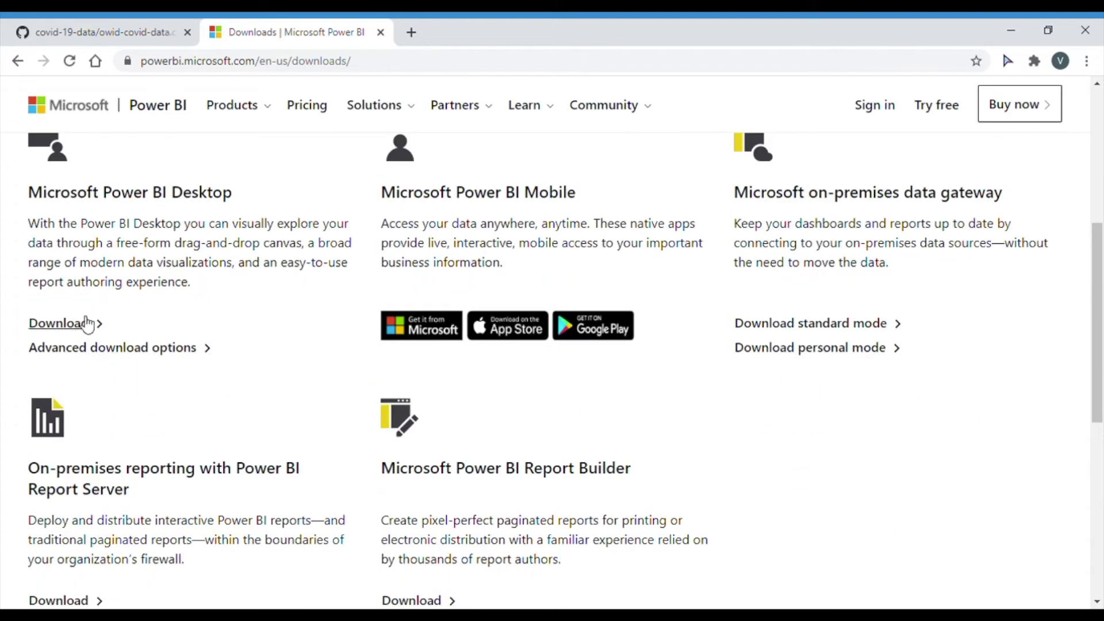
left_click_drag(160, 199, 291, 217)
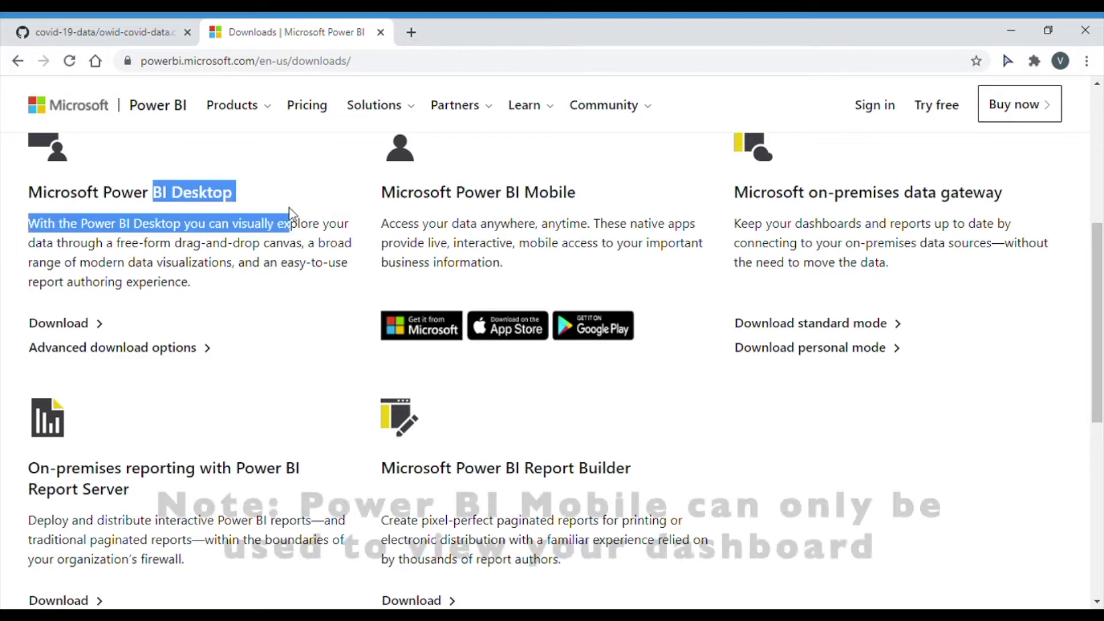
left_click(288, 215)
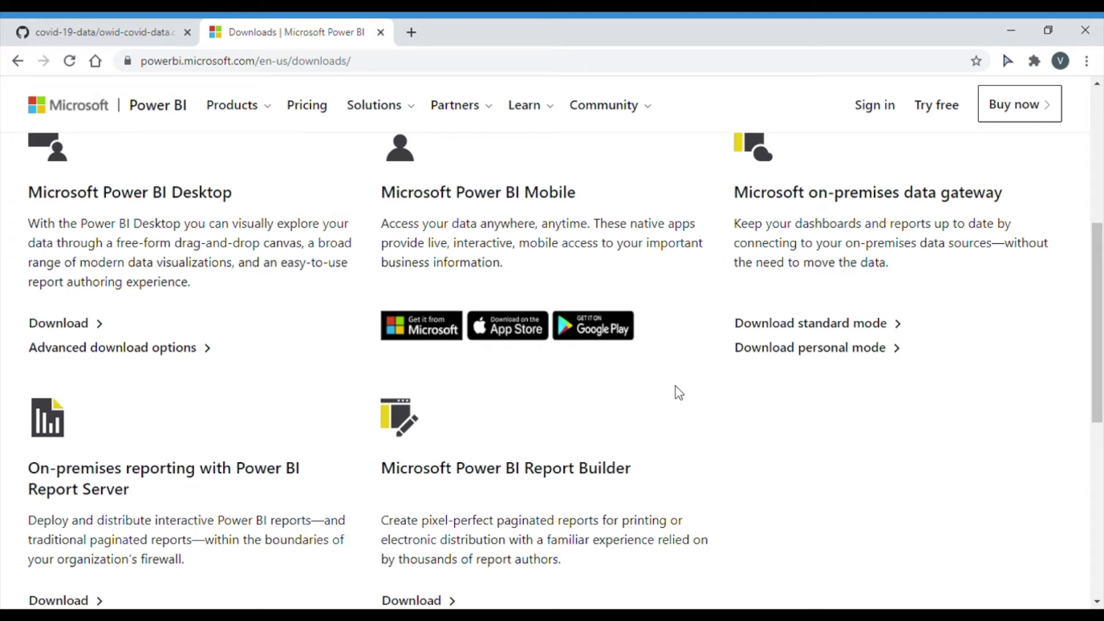
scroll(676, 389, "up", 3)
scroll(680, 389, "up", 3)
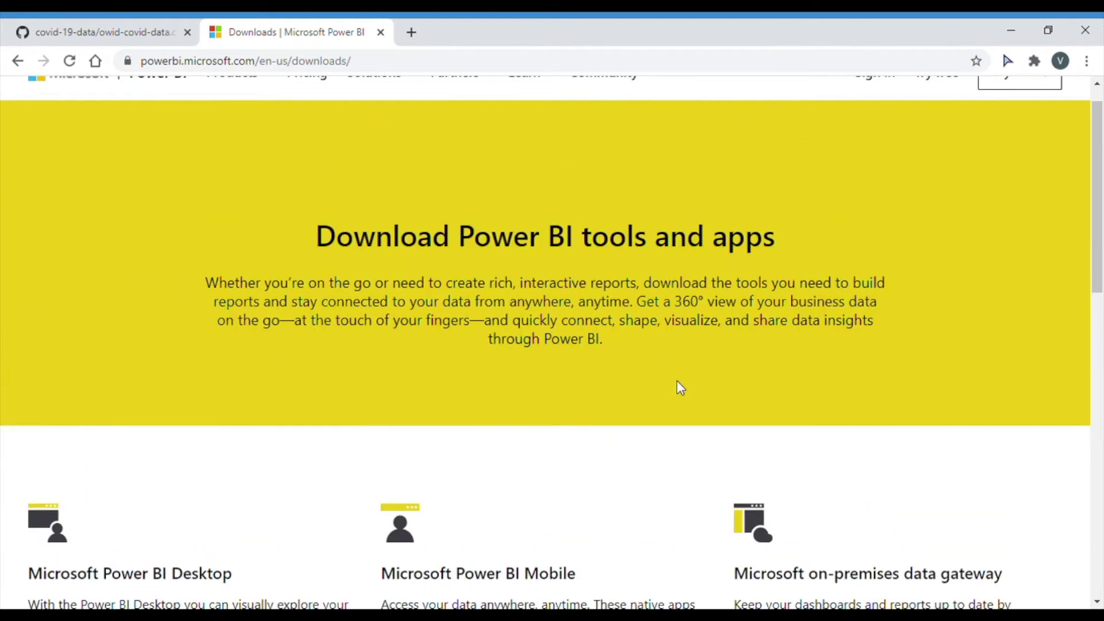
scroll(681, 389, "up", 1)
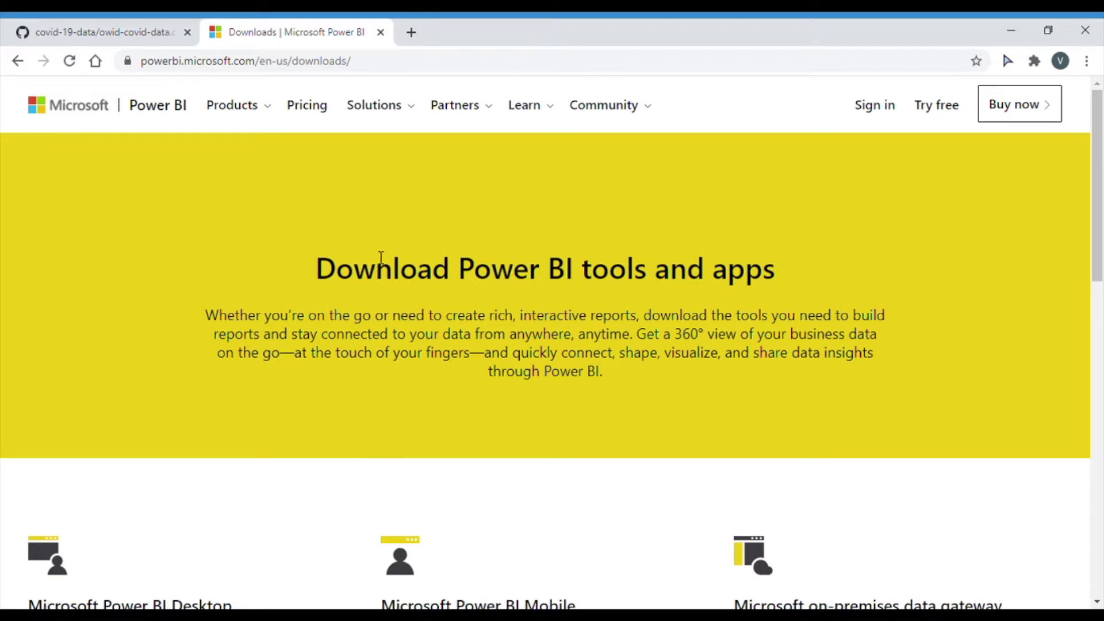
left_click(381, 33)
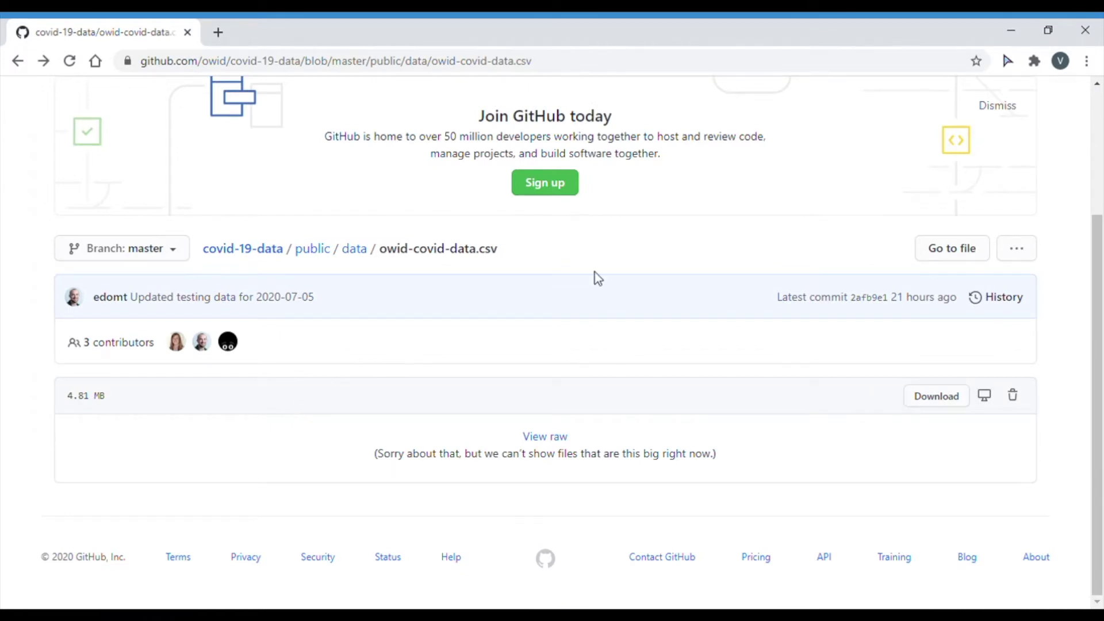
Open the raw owid-covid-data.csv file and select its full web address.
scroll(595, 278, "up", 2)
scroll(602, 278, "up", 1)
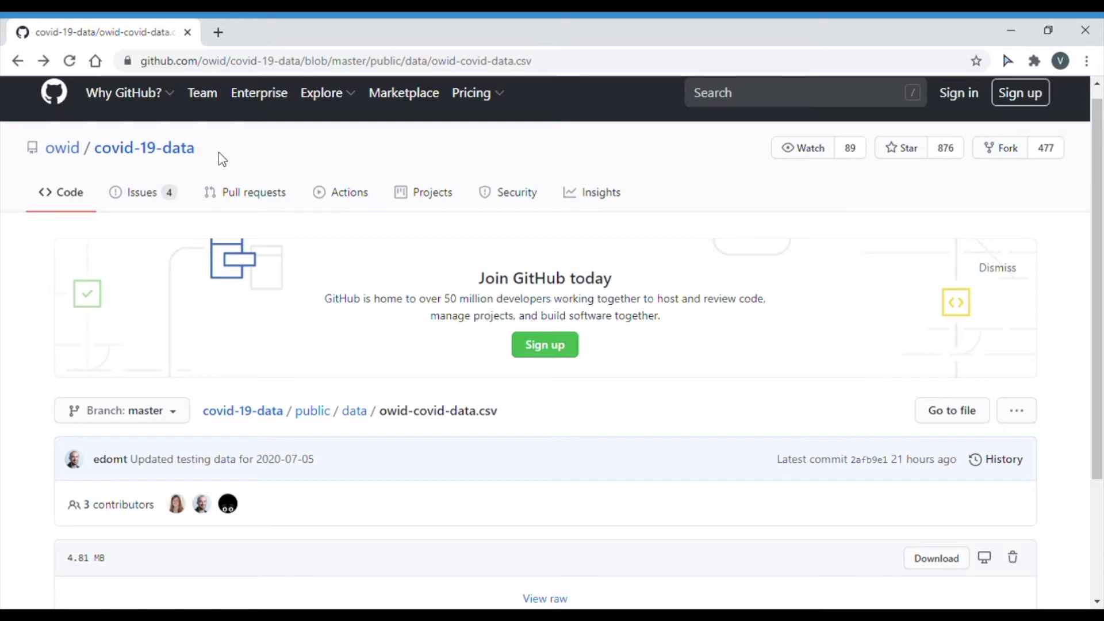
scroll(222, 160, "down", 3)
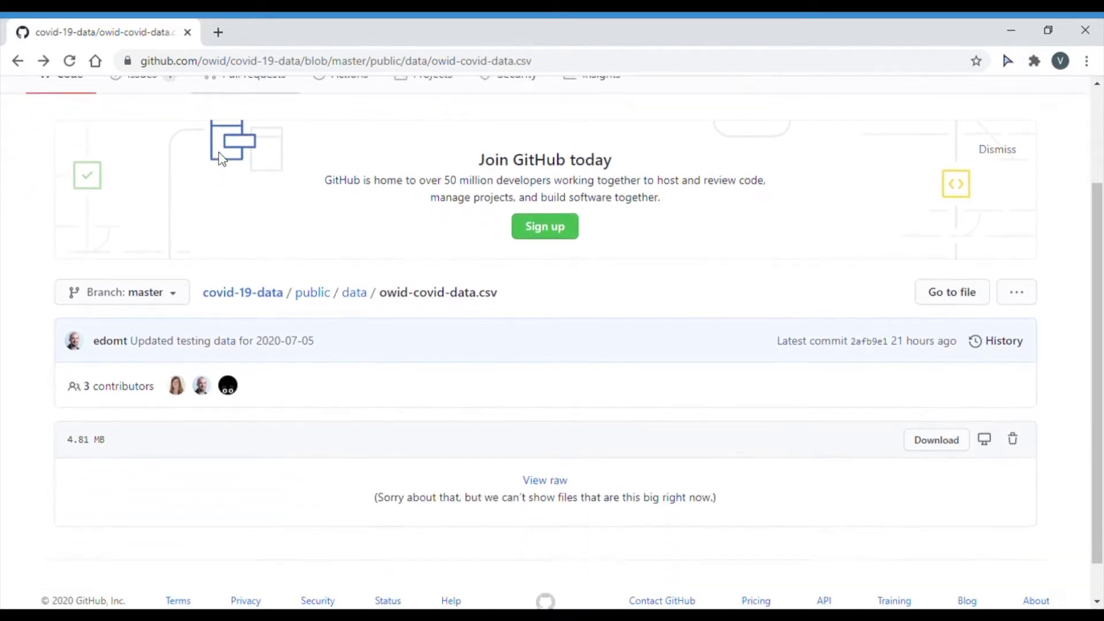
left_click(557, 439)
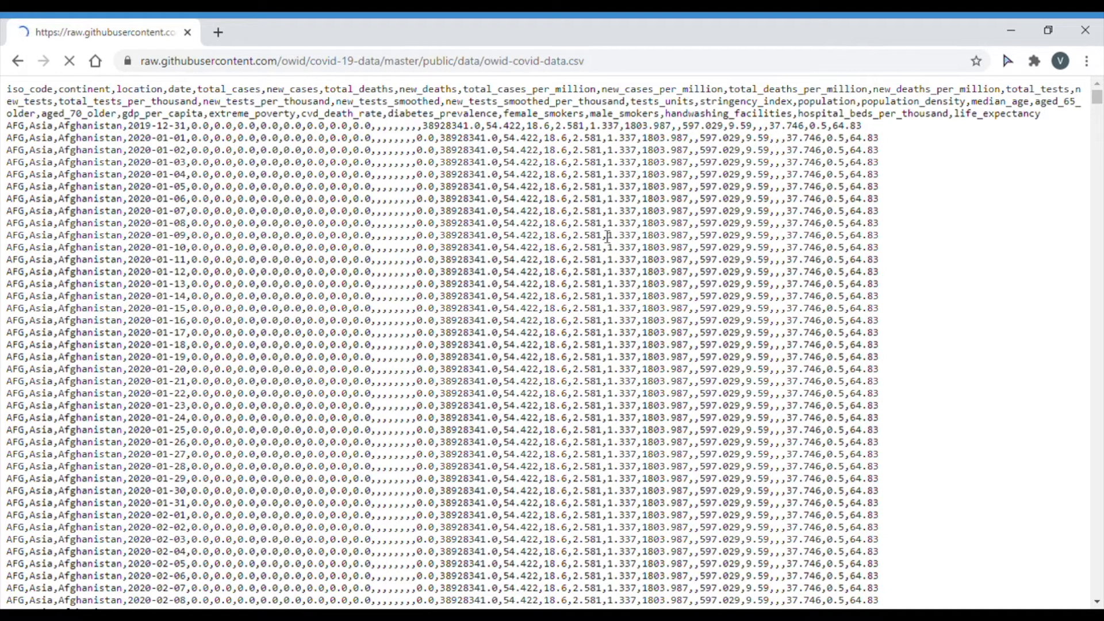
left_click(601, 65)
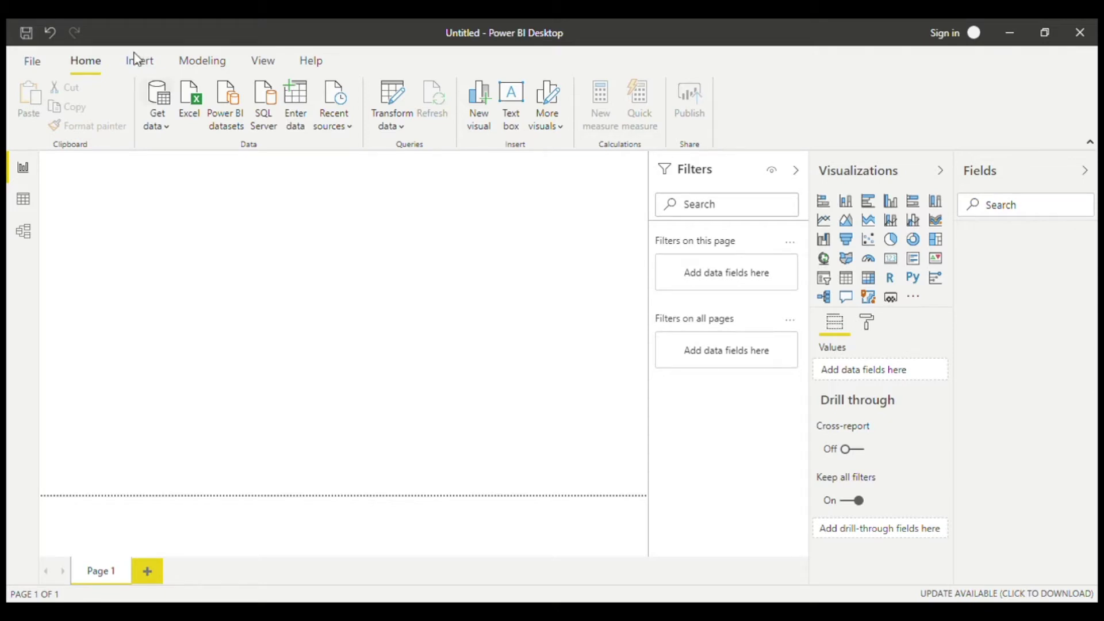
Start a Get data import from a Web source for the owid-covid-data CSV.
left_click(163, 126)
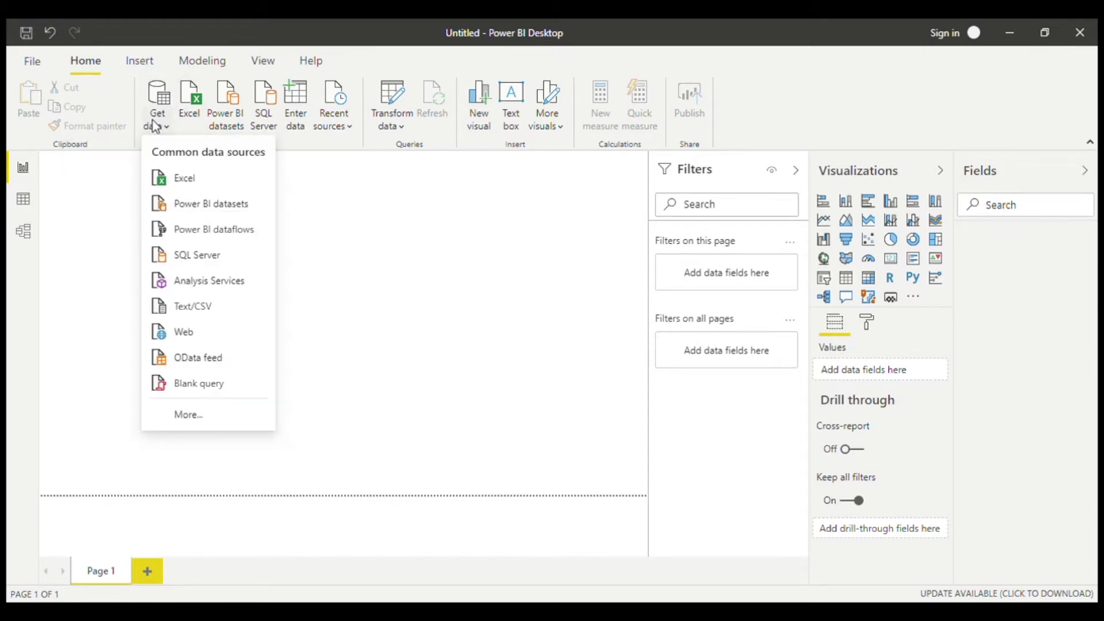
left_click(202, 333)
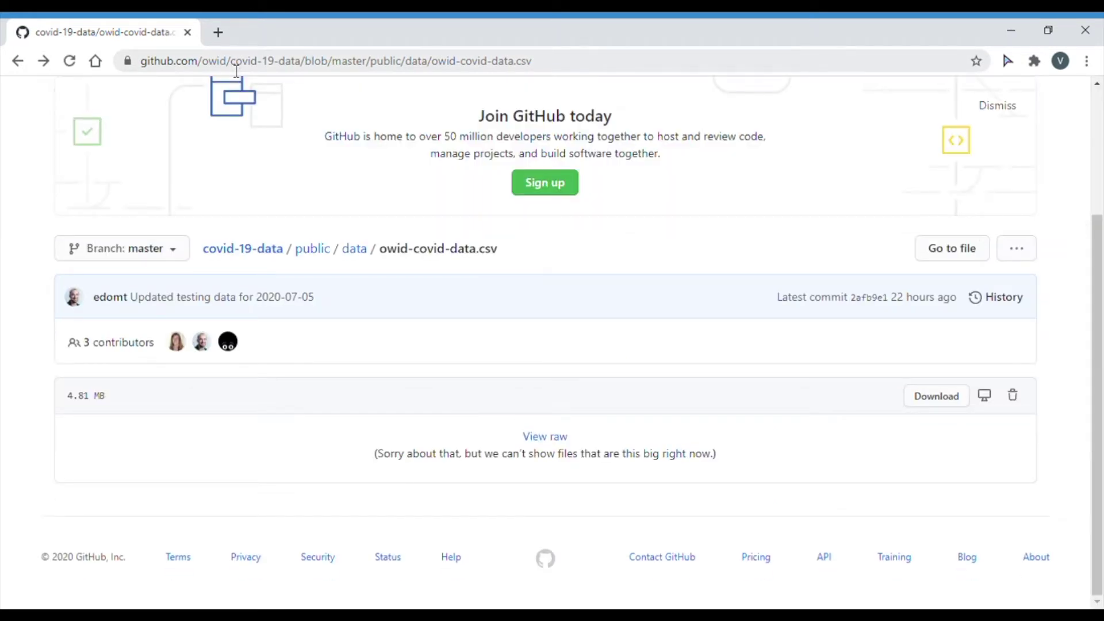
left_click(44, 62)
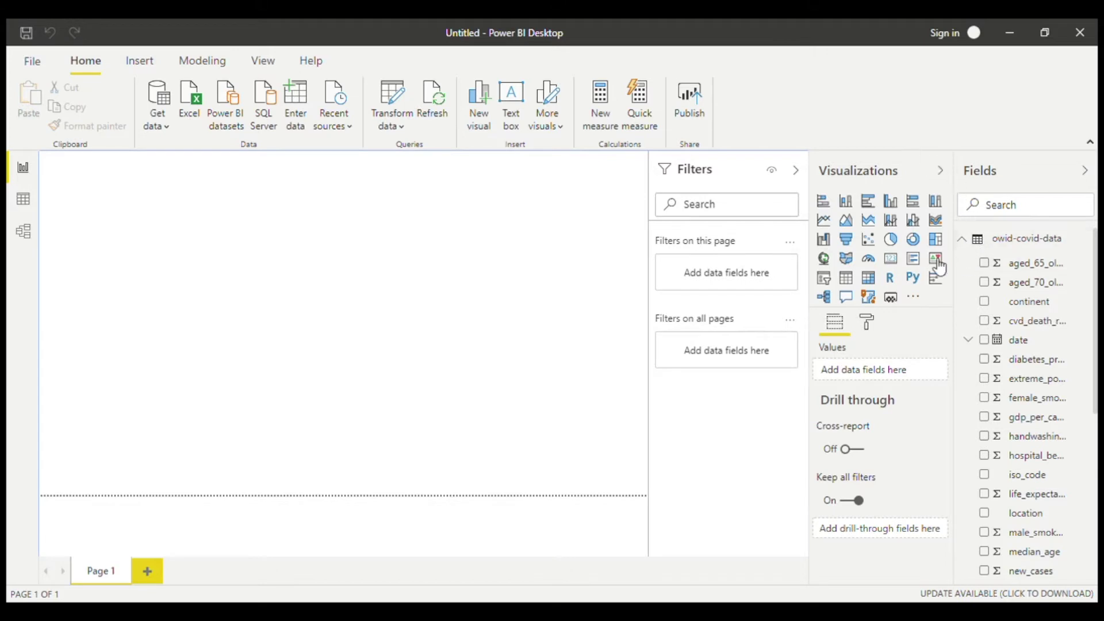
Add a card visual showing the sum of total_cases (1bn).
left_click(891, 258)
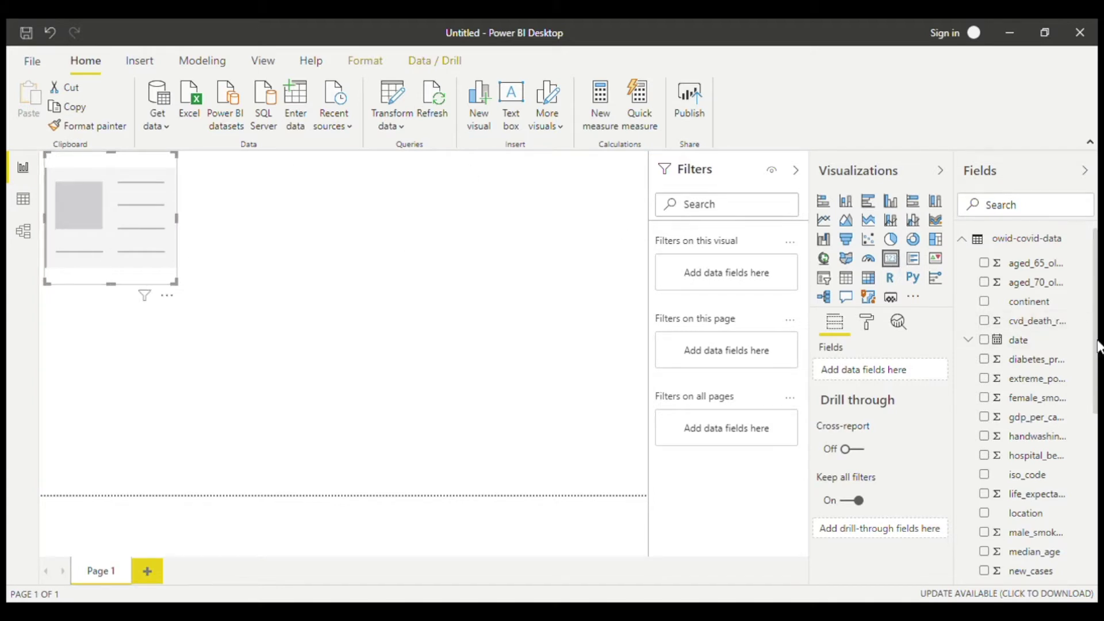
left_click_drag(1097, 277, 1099, 463)
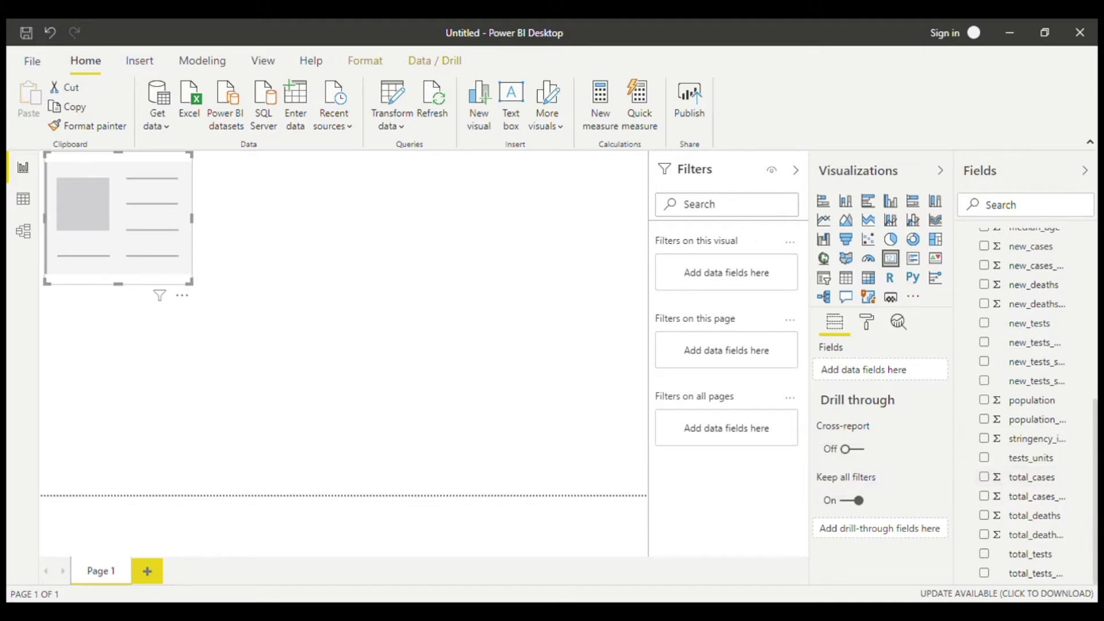
left_click(984, 477)
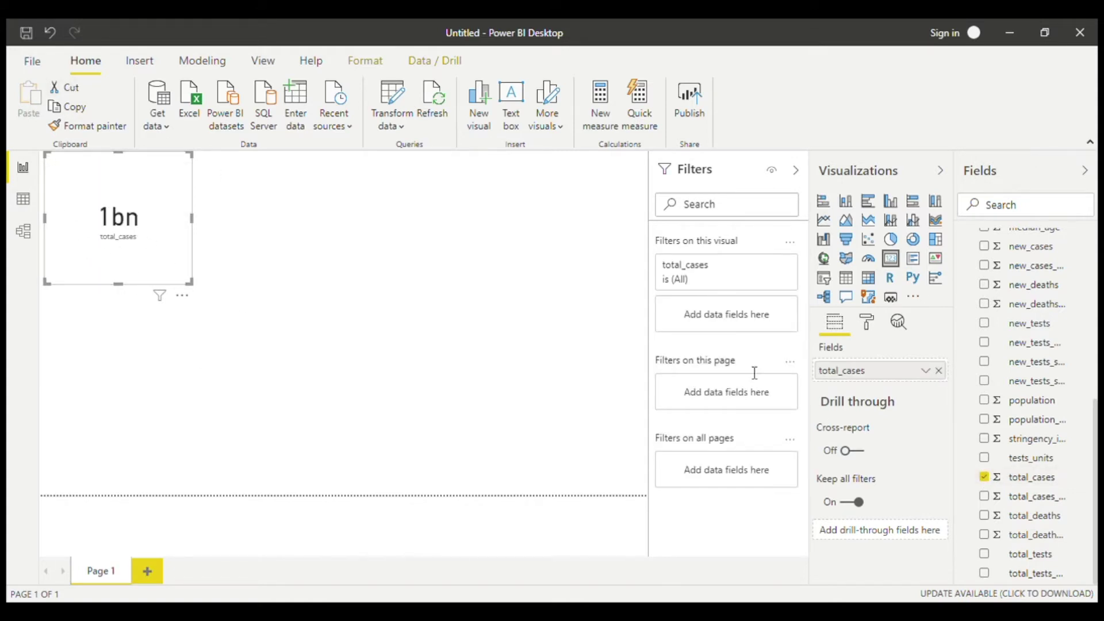
Set the card's display units to None, hide the category label, and turn the title on.
left_click(868, 329)
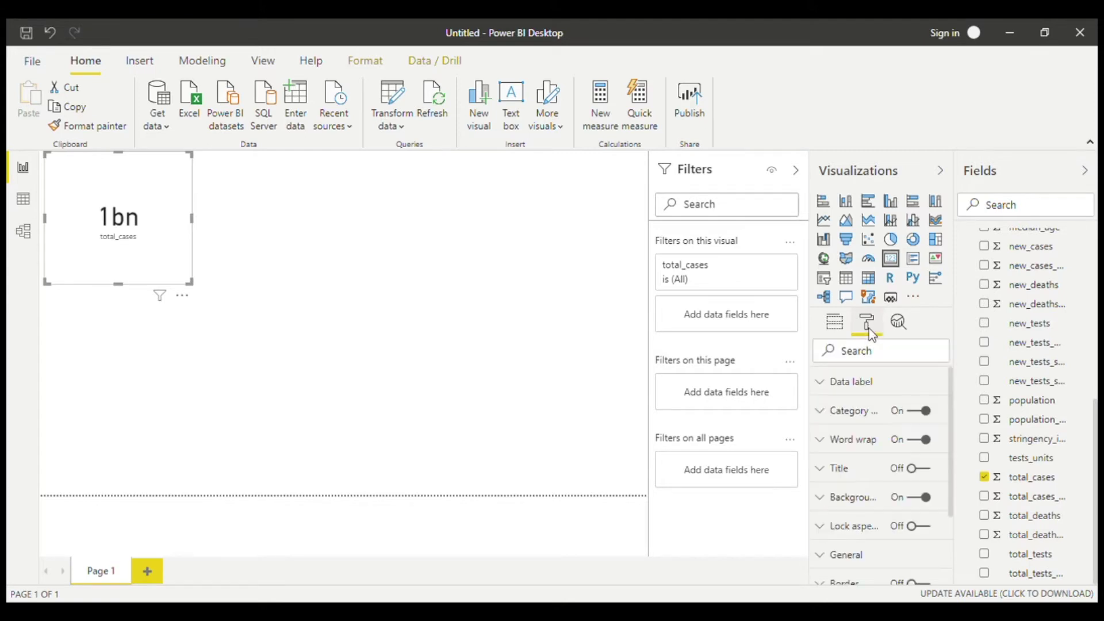
left_click(827, 383)
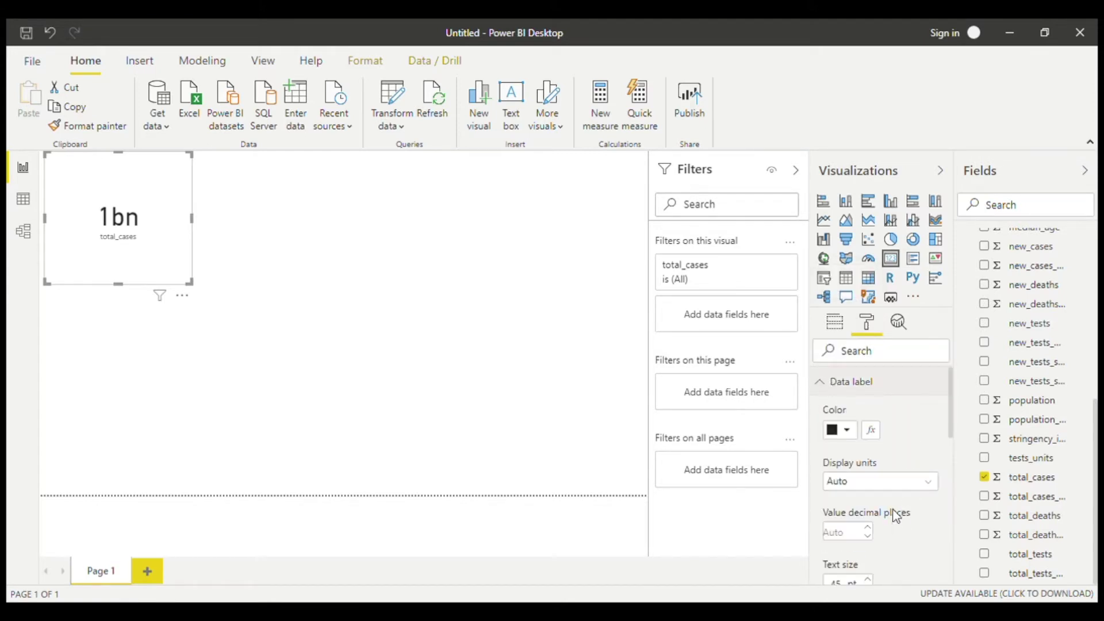
left_click(899, 494)
left_click(857, 390)
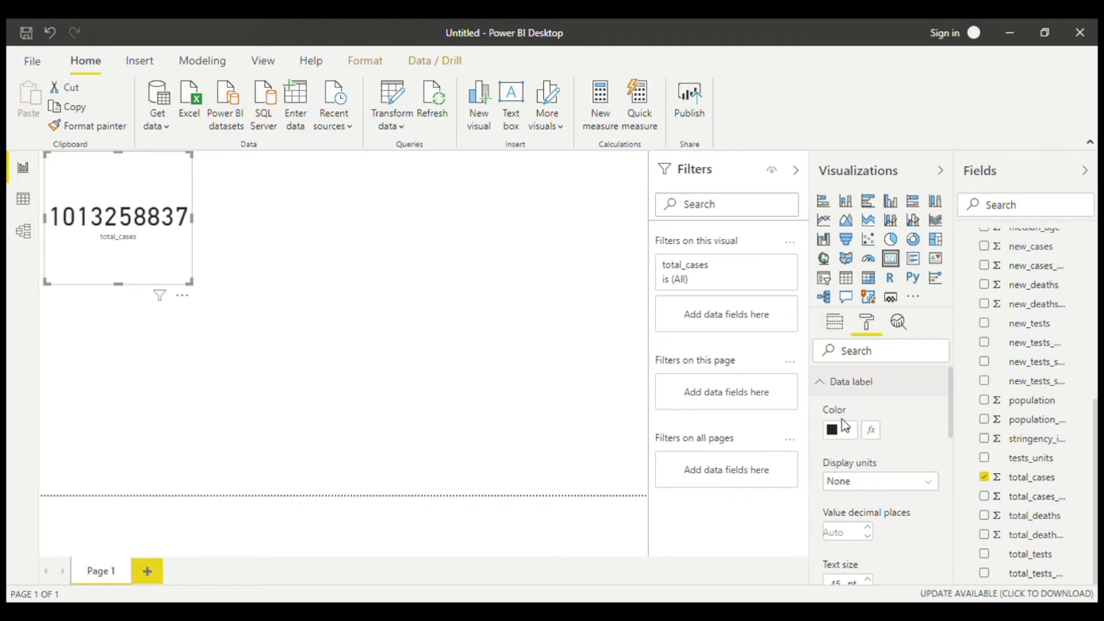
left_click(832, 386)
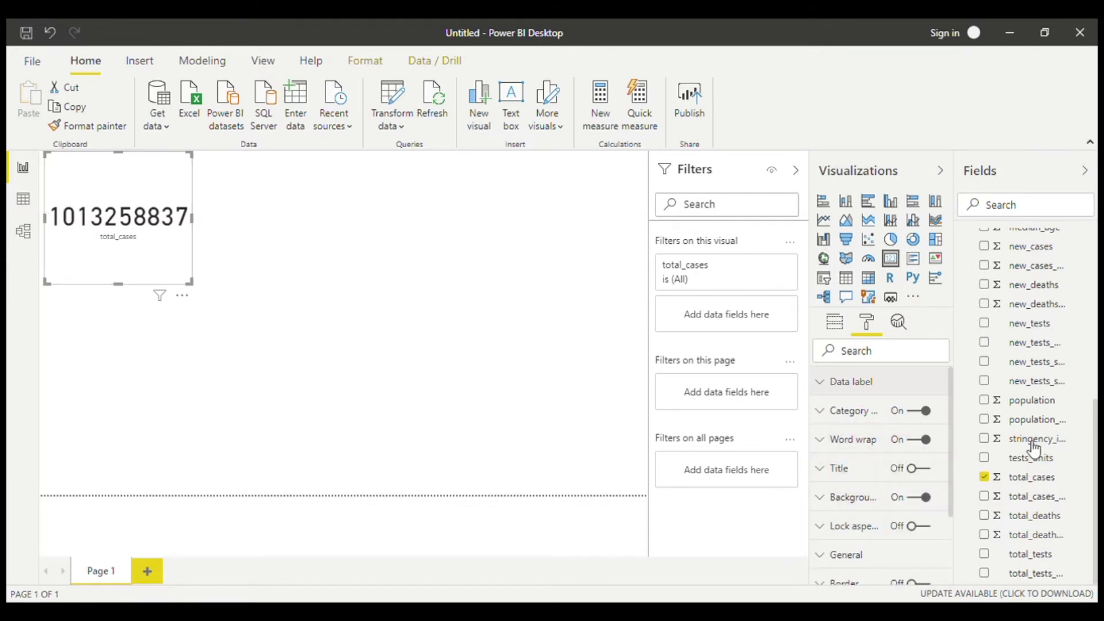
left_click(926, 413)
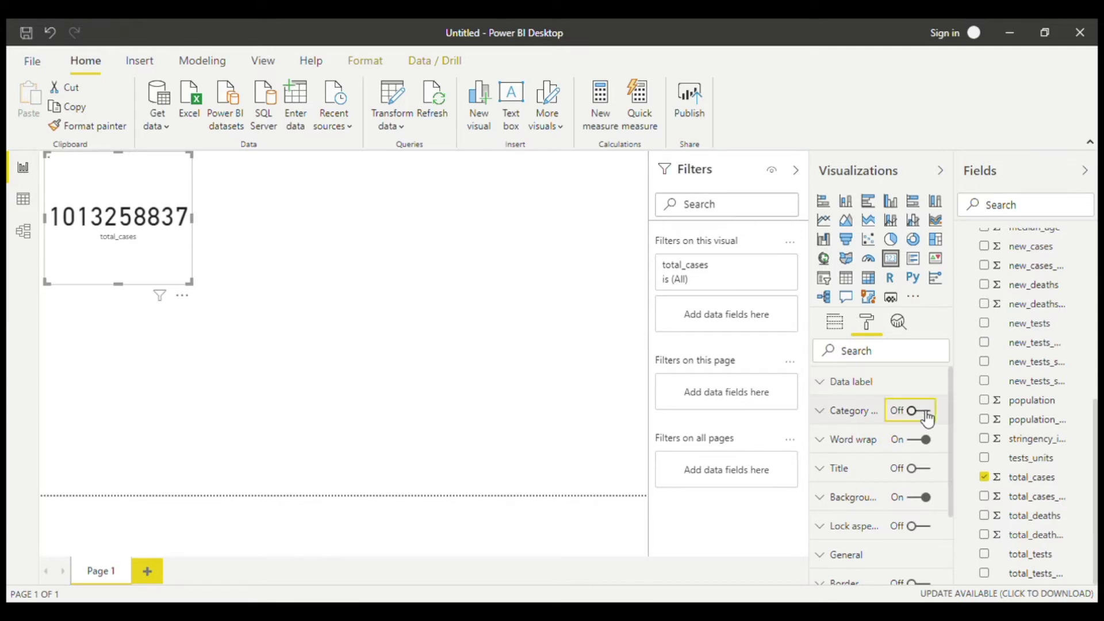
left_click(921, 470)
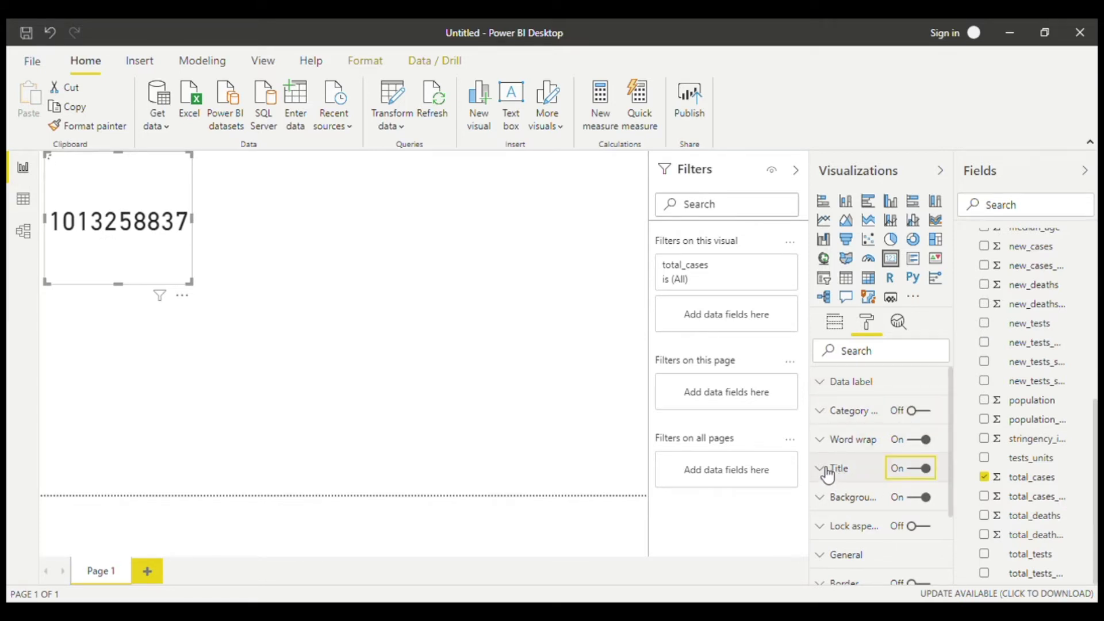
Title the card 'Total Cases' in white text on a black background.
left_click(827, 474)
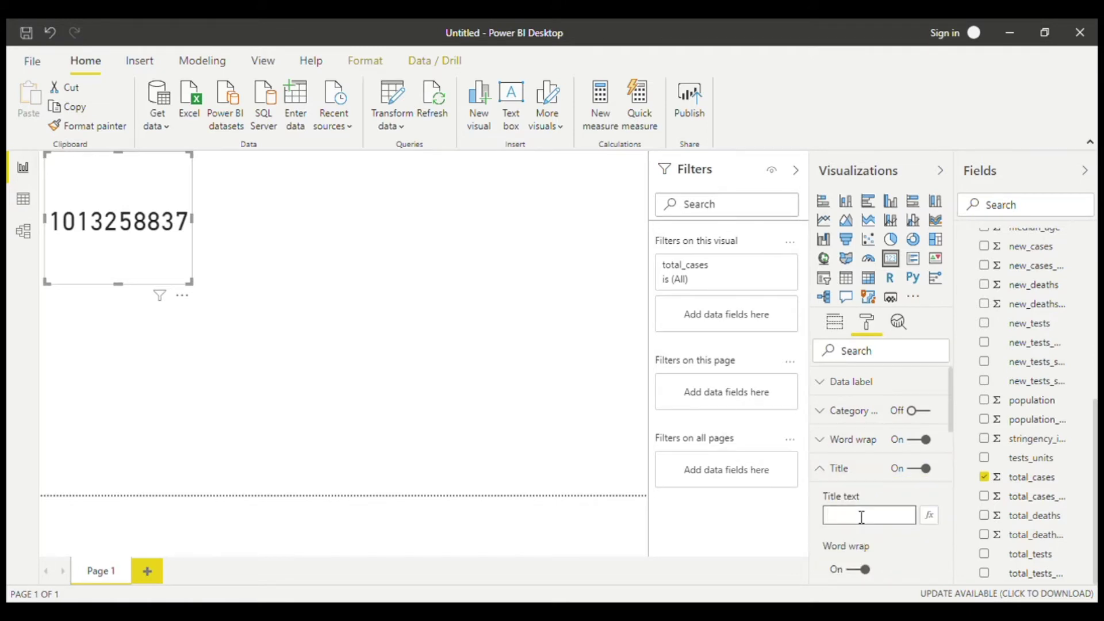
type("Total Cases")
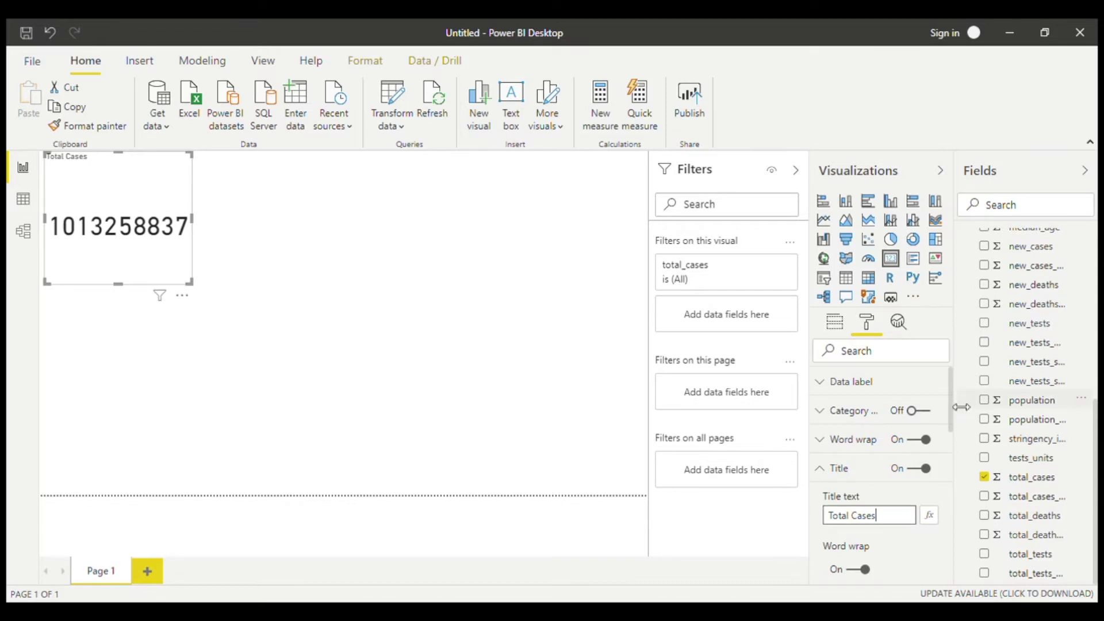
scroll(952, 436, "down", 3)
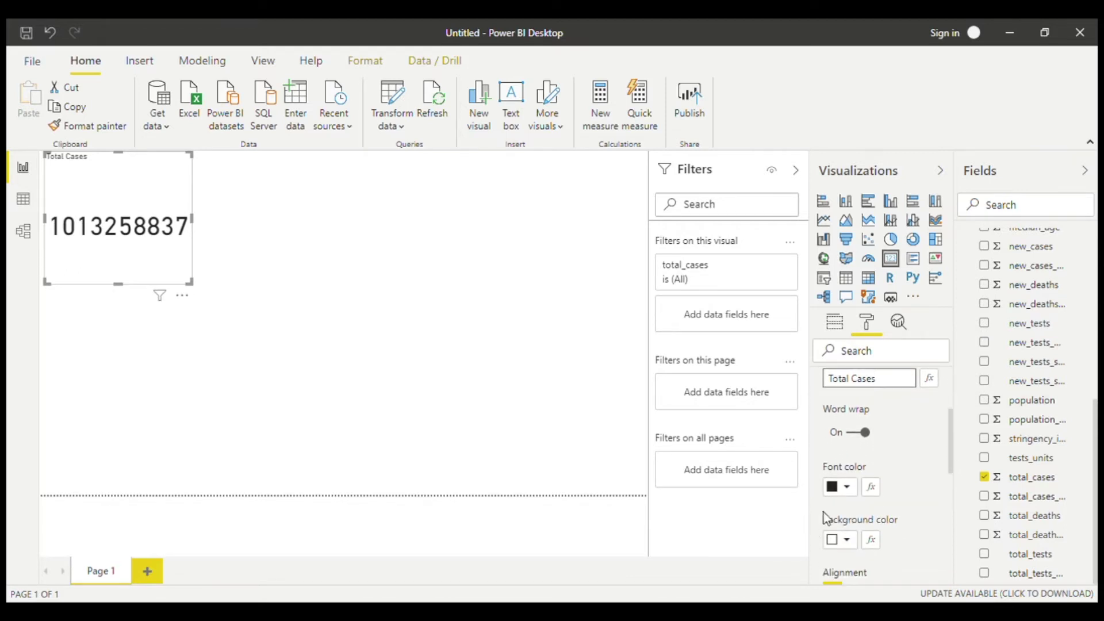
left_click(856, 491)
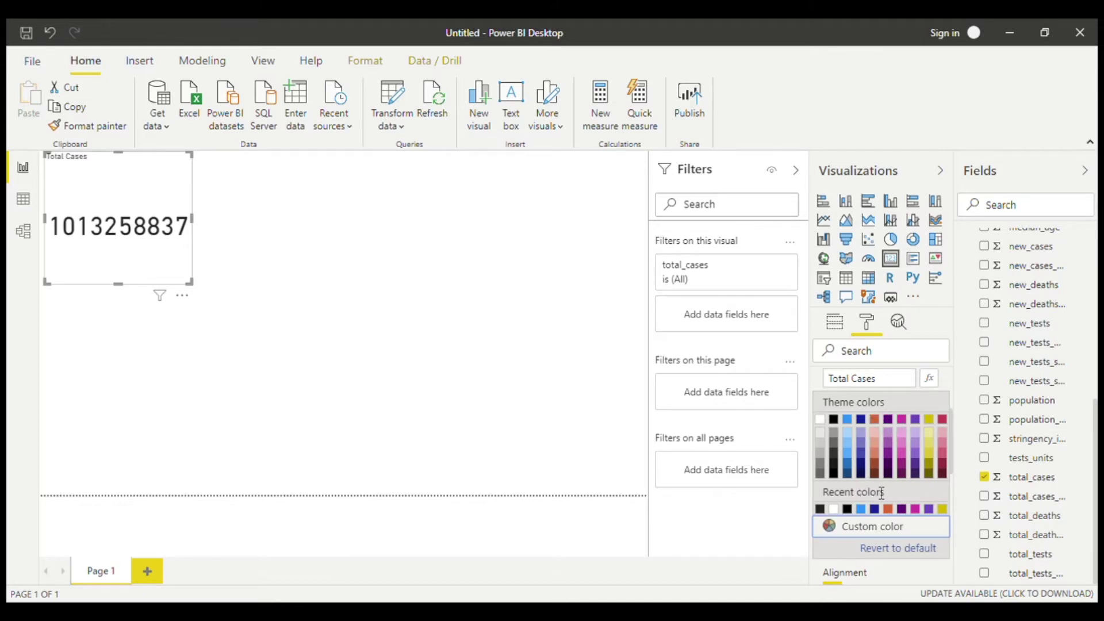
left_click(822, 419)
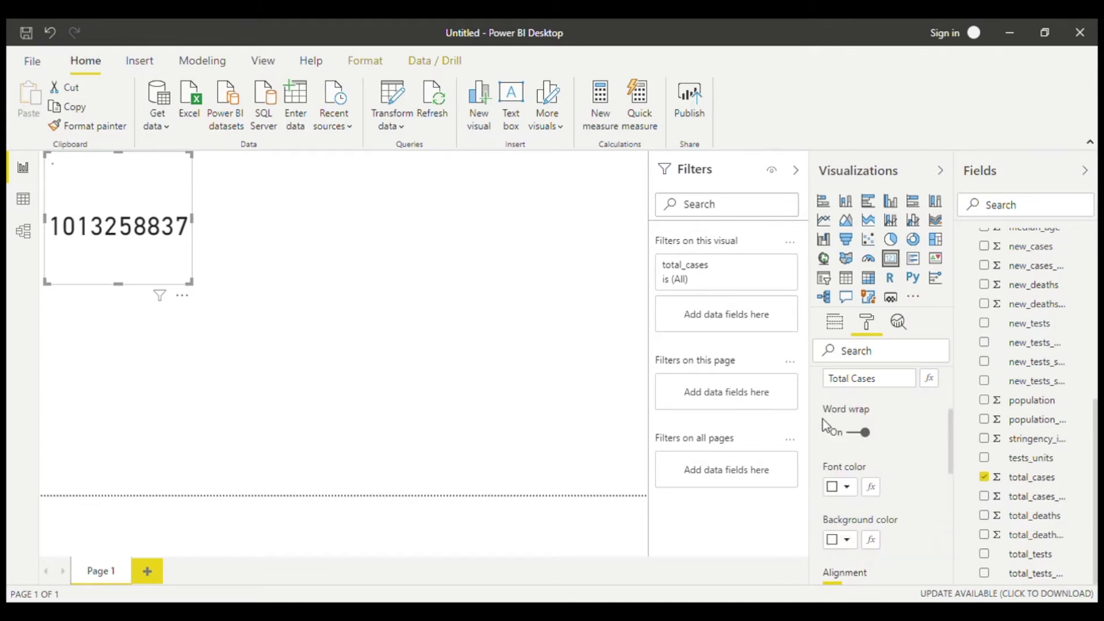
left_click(848, 541)
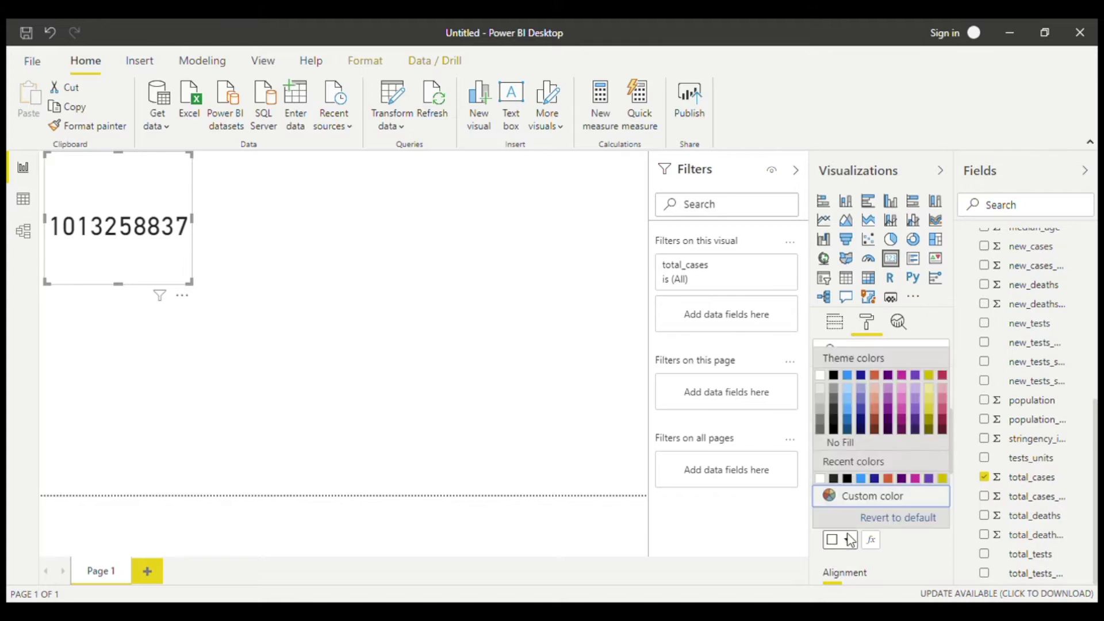
left_click(844, 479)
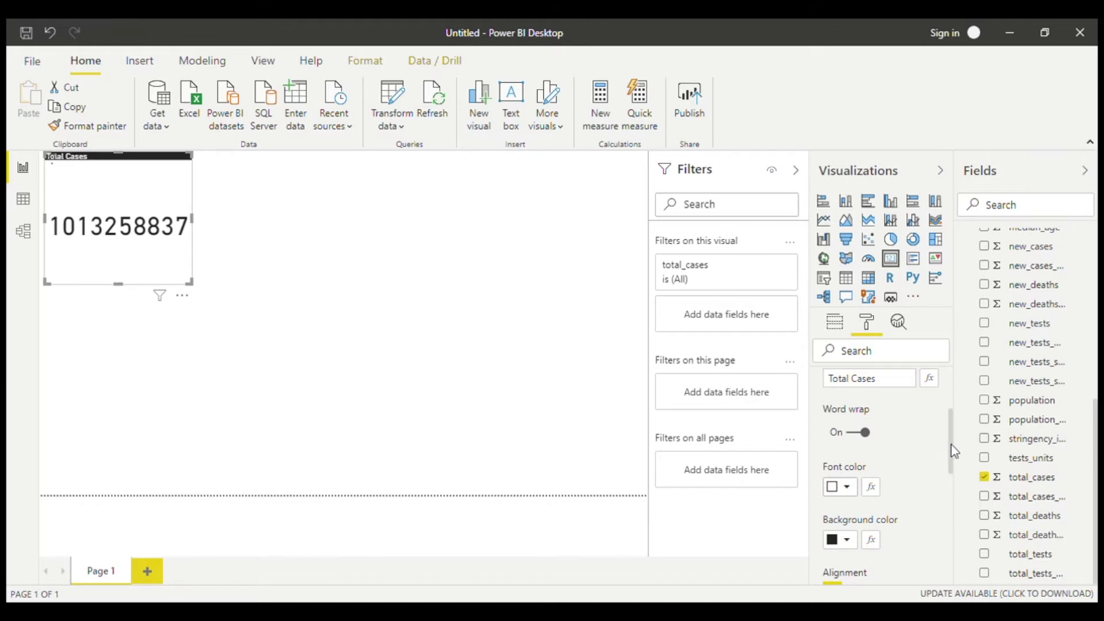
Centre the Total Cases title and raise its text size to 22 pt.
scroll(952, 467, "down", 2)
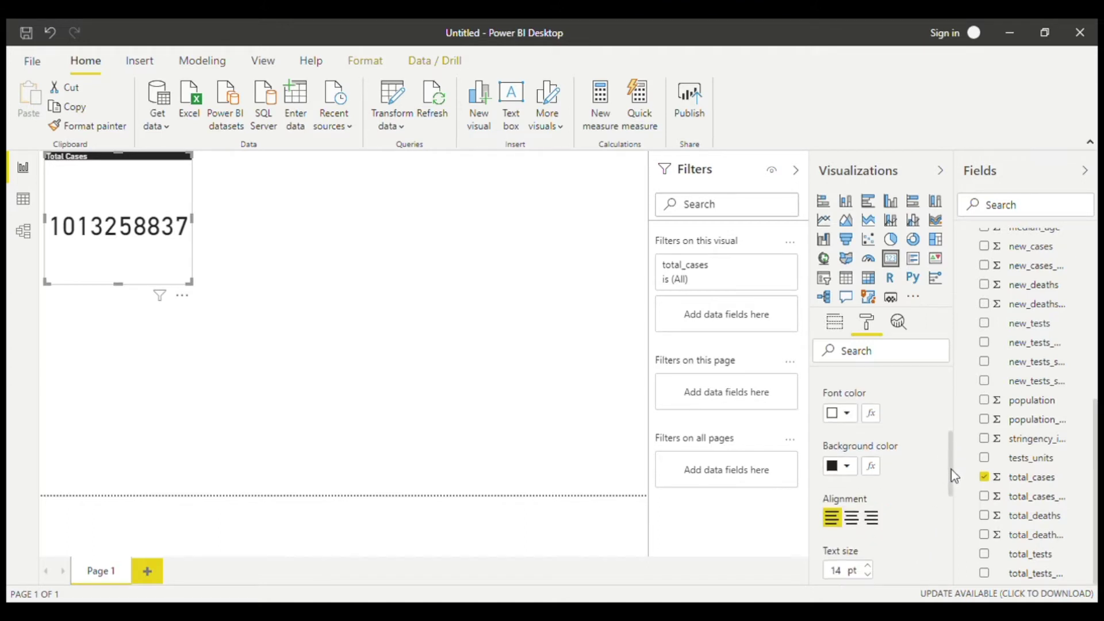
left_click(852, 518)
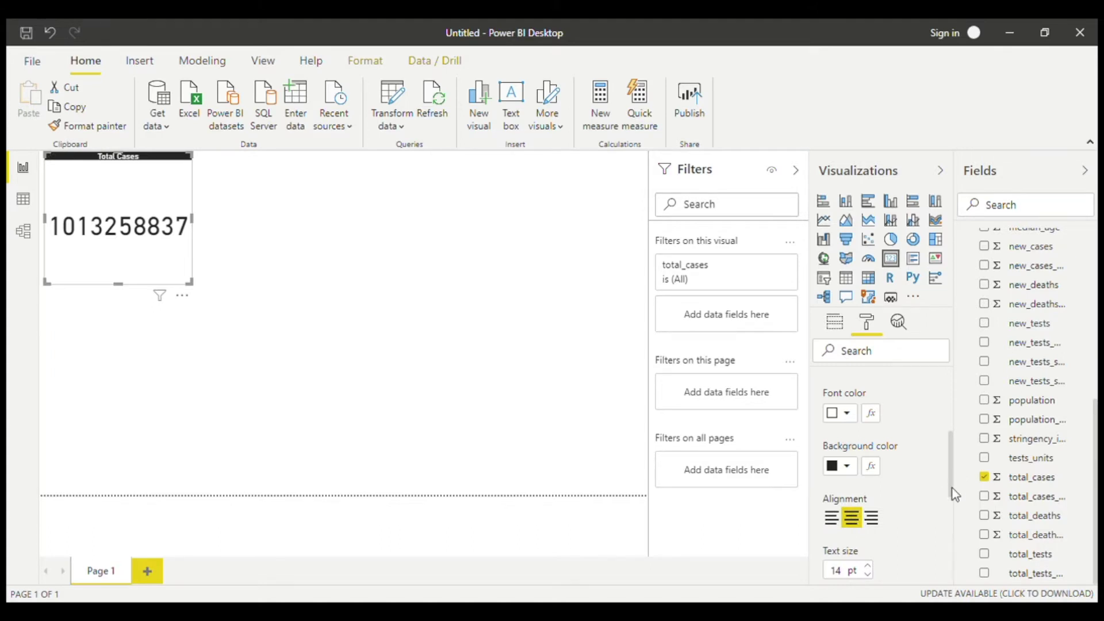
scroll(953, 489, "down", 2)
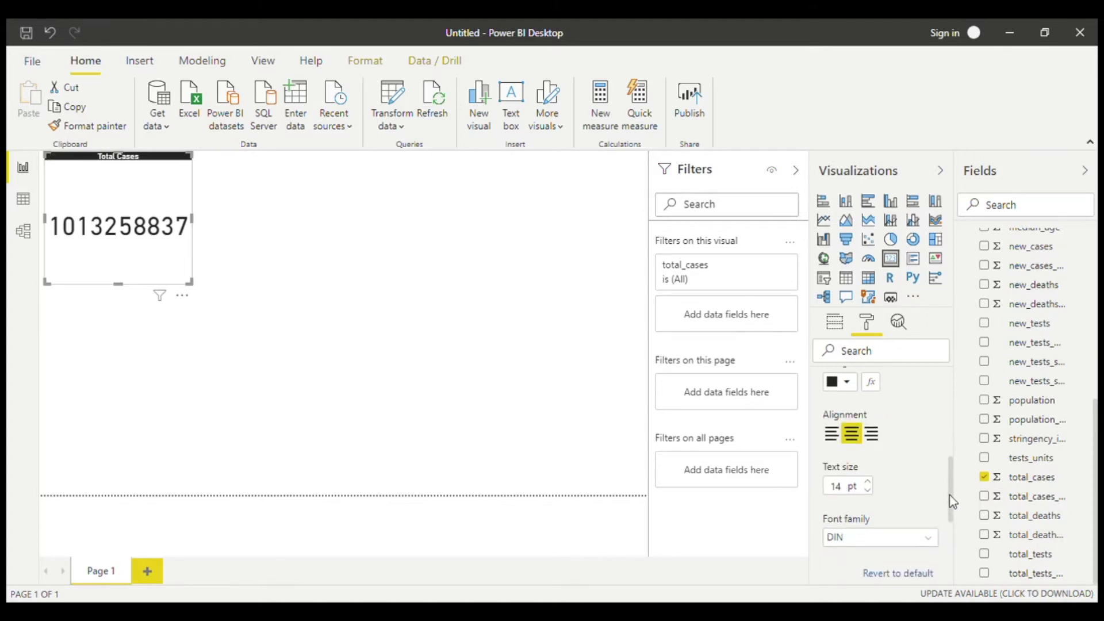
left_click(876, 483)
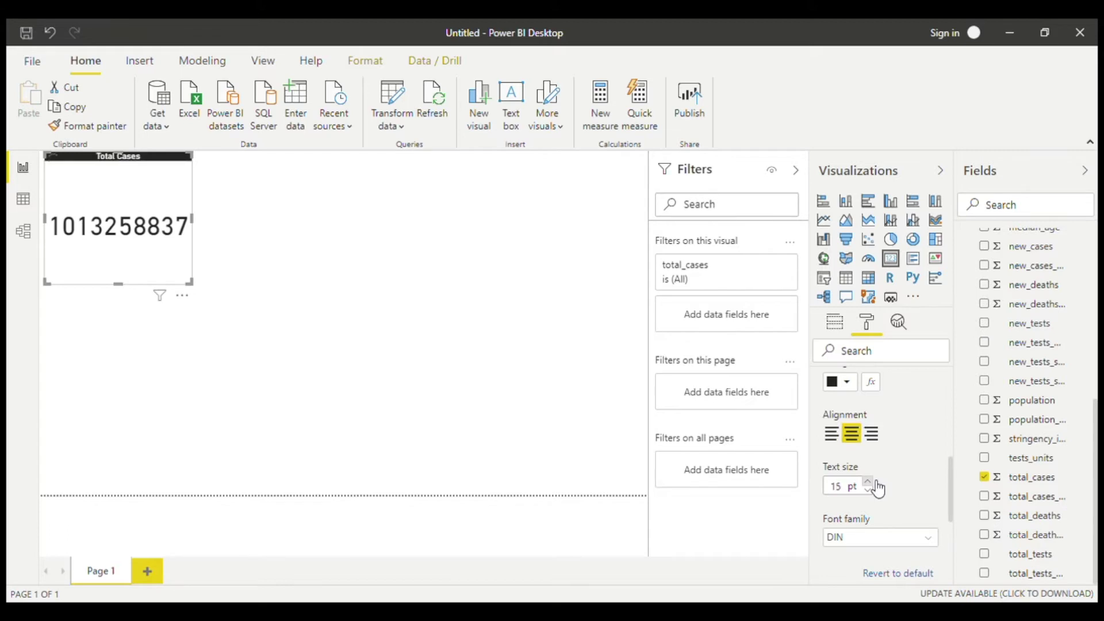
left_click(876, 483)
left_click(876, 483)
left_click(875, 483)
left_click(875, 483)
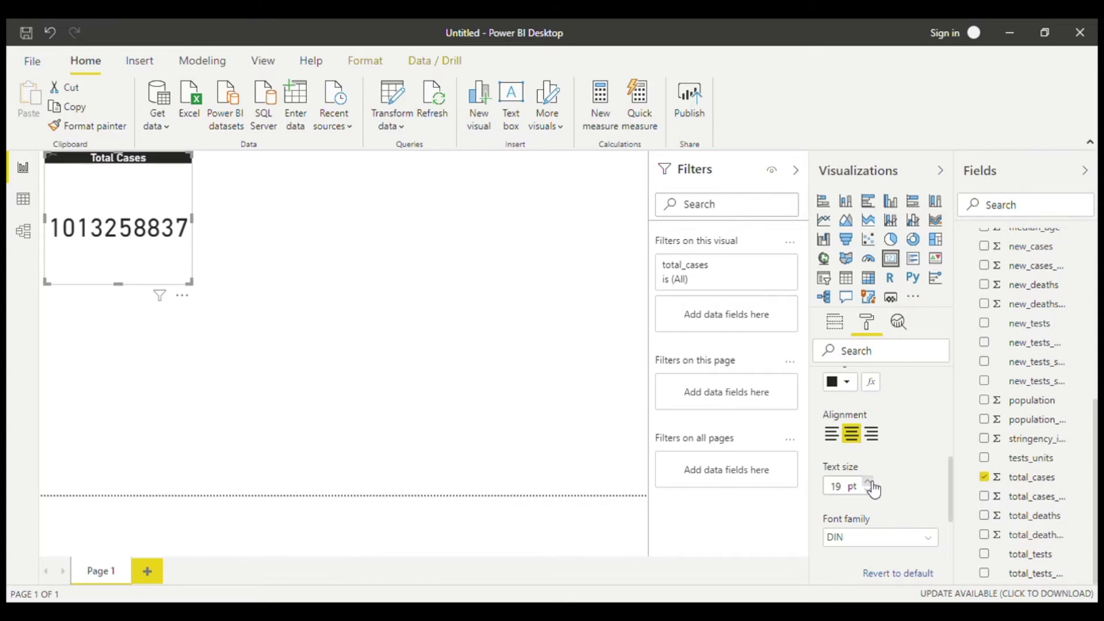
left_click(874, 484)
left_click(875, 484)
left_click(875, 484)
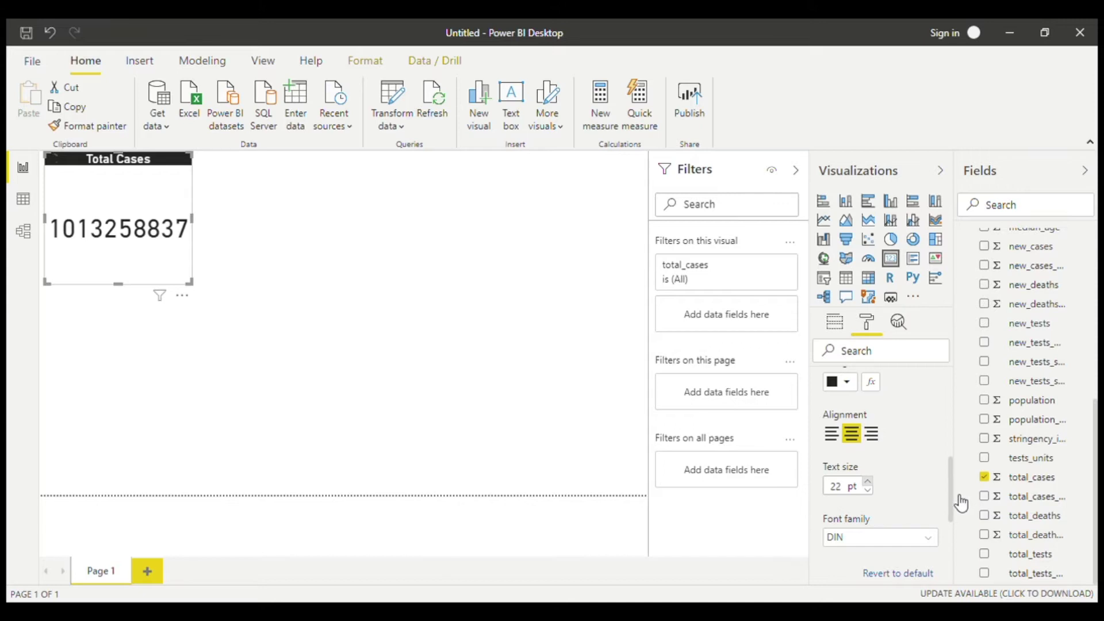
scroll(957, 506, "down", 2)
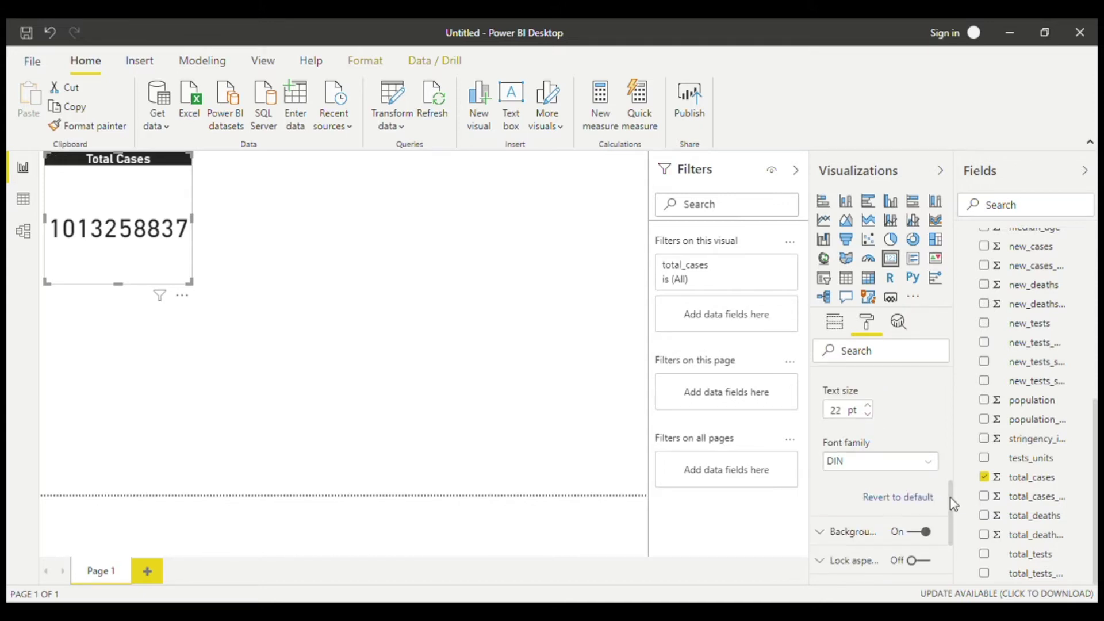
Set the Total Cases card background colour to black.
left_click_drag(950, 495, 934, 403)
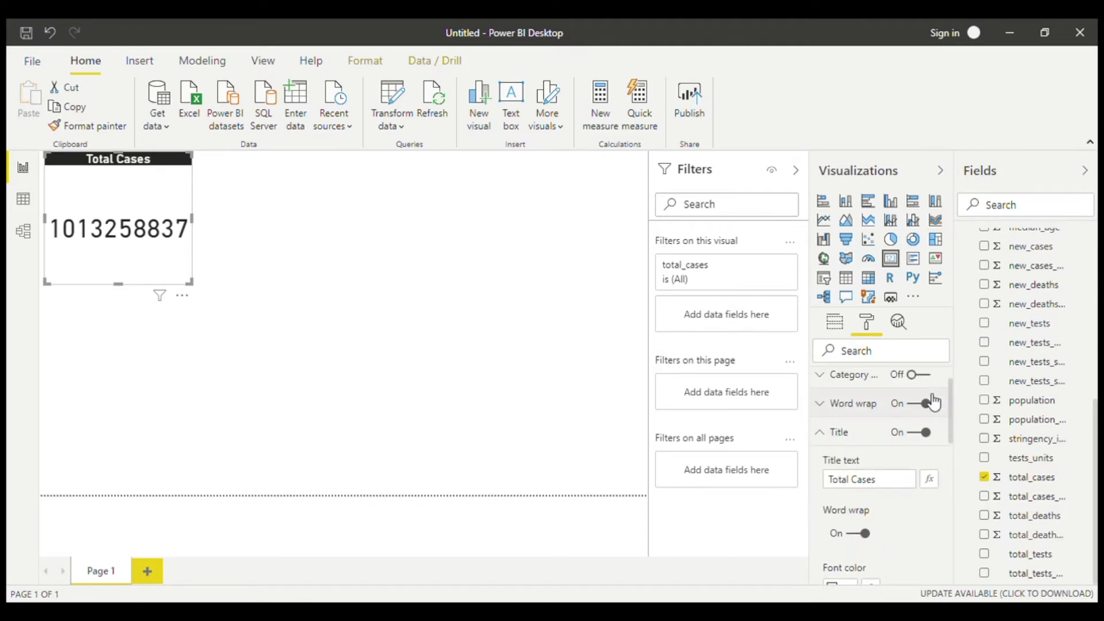
left_click(830, 435)
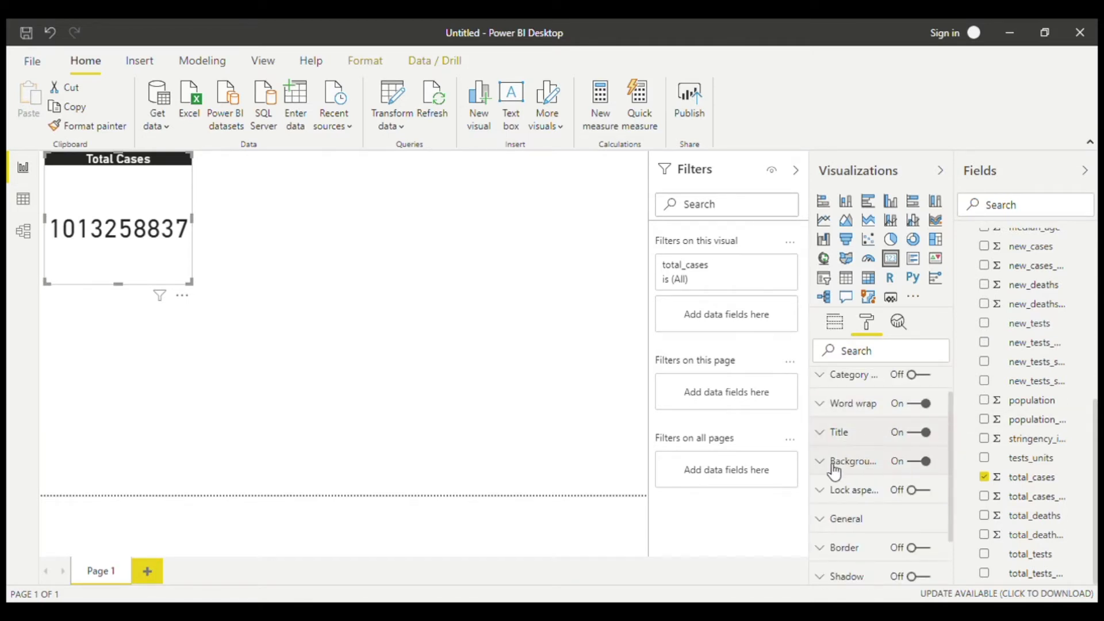
left_click(851, 462)
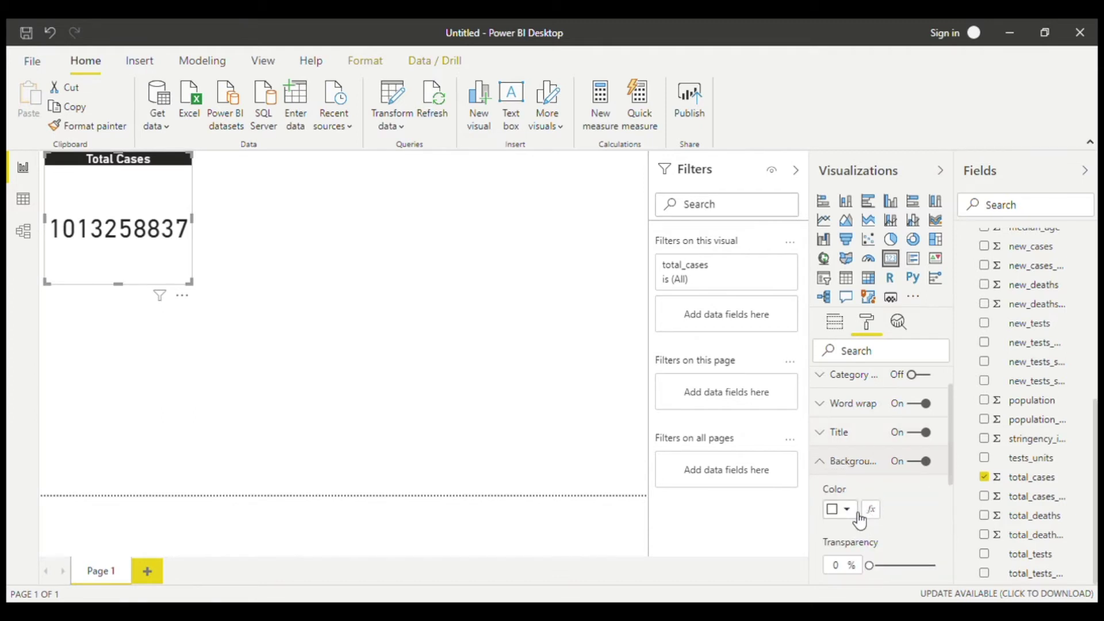
left_click(860, 518)
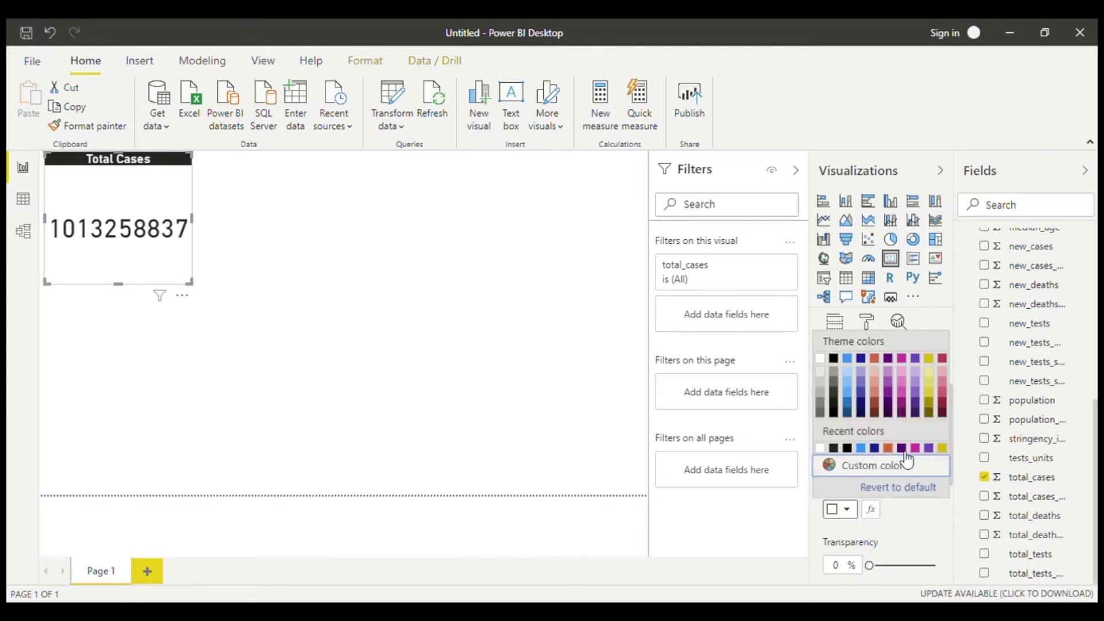
left_click(943, 449)
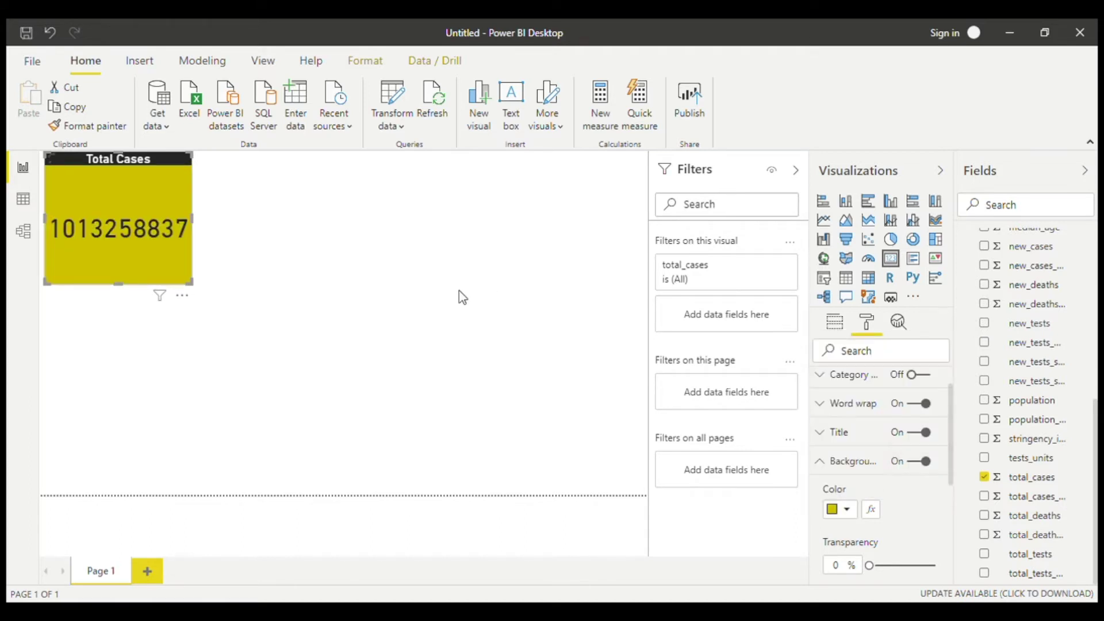
left_click(846, 516)
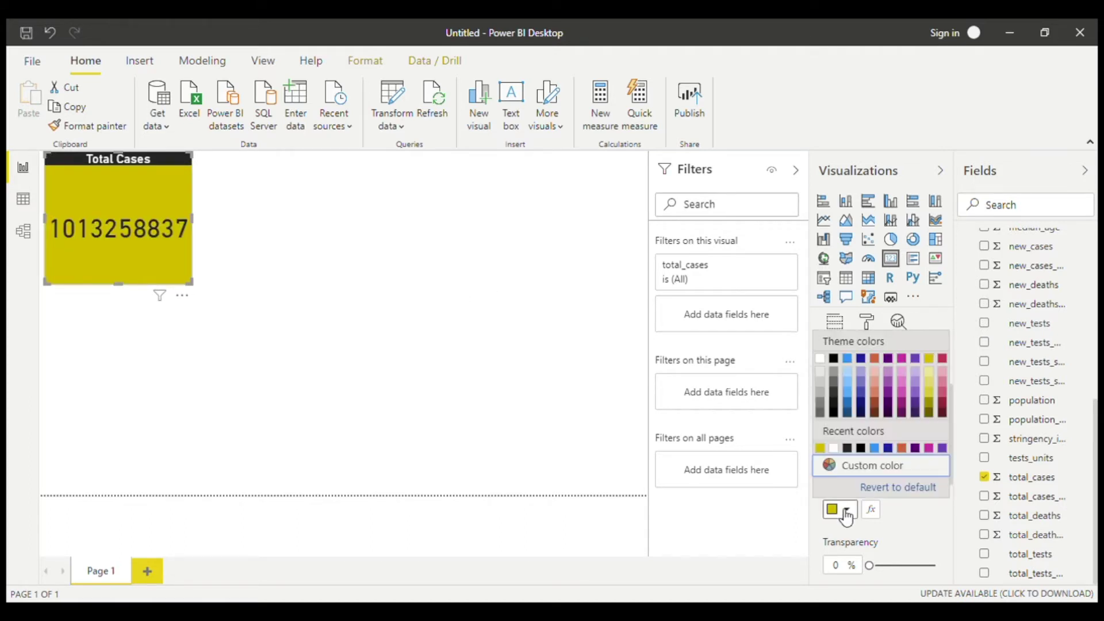
left_click(850, 448)
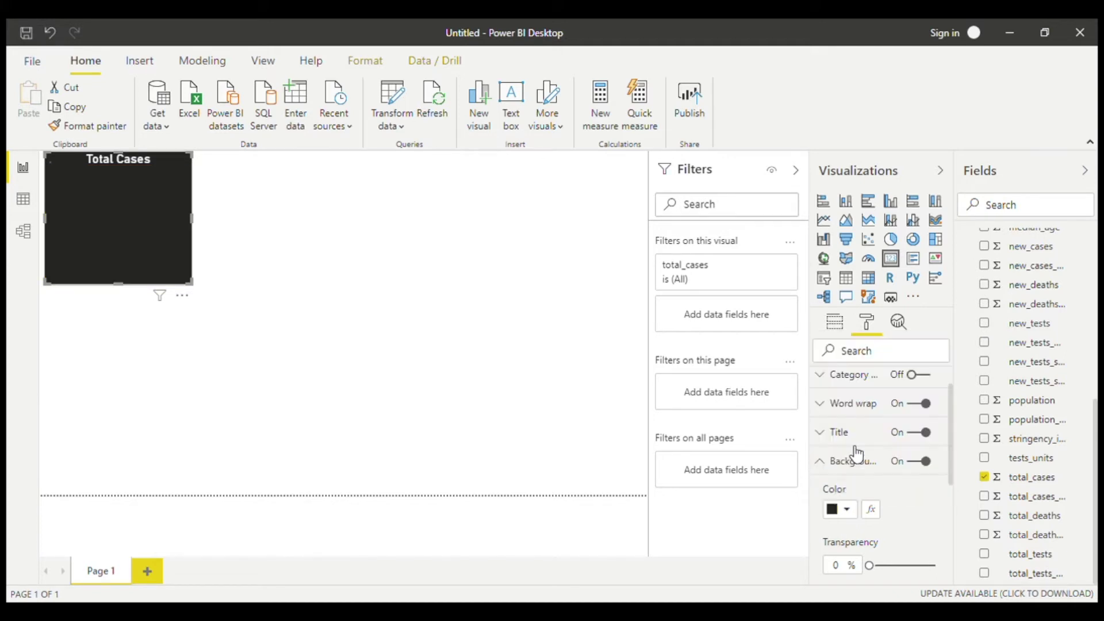
Change the Total Cases title bar colour to yellow.
left_click(827, 441)
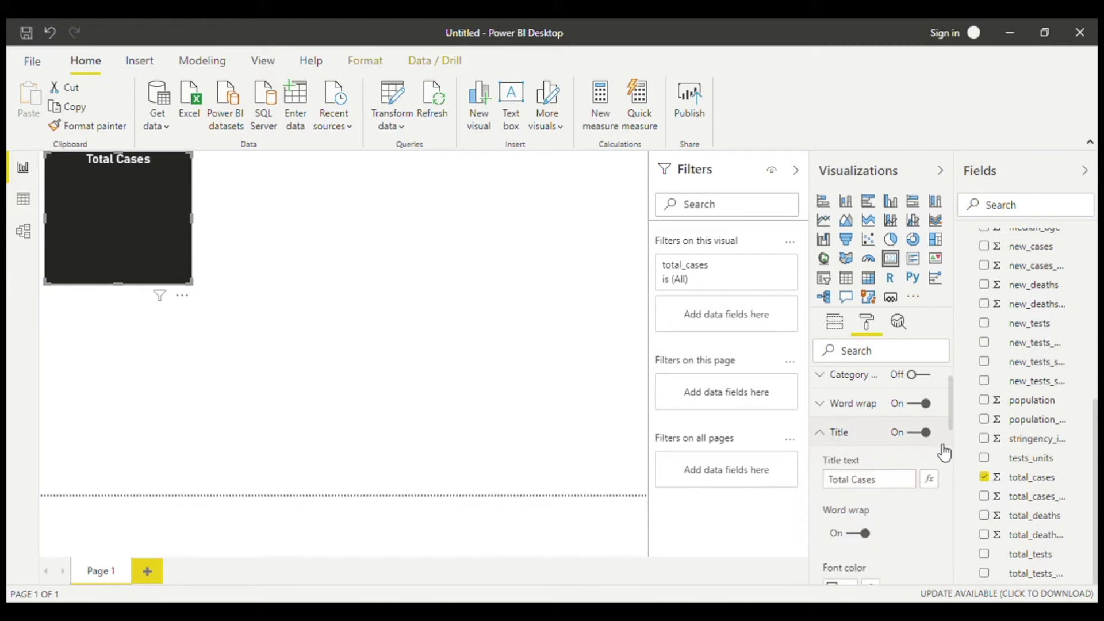
left_click_drag(951, 408, 951, 440)
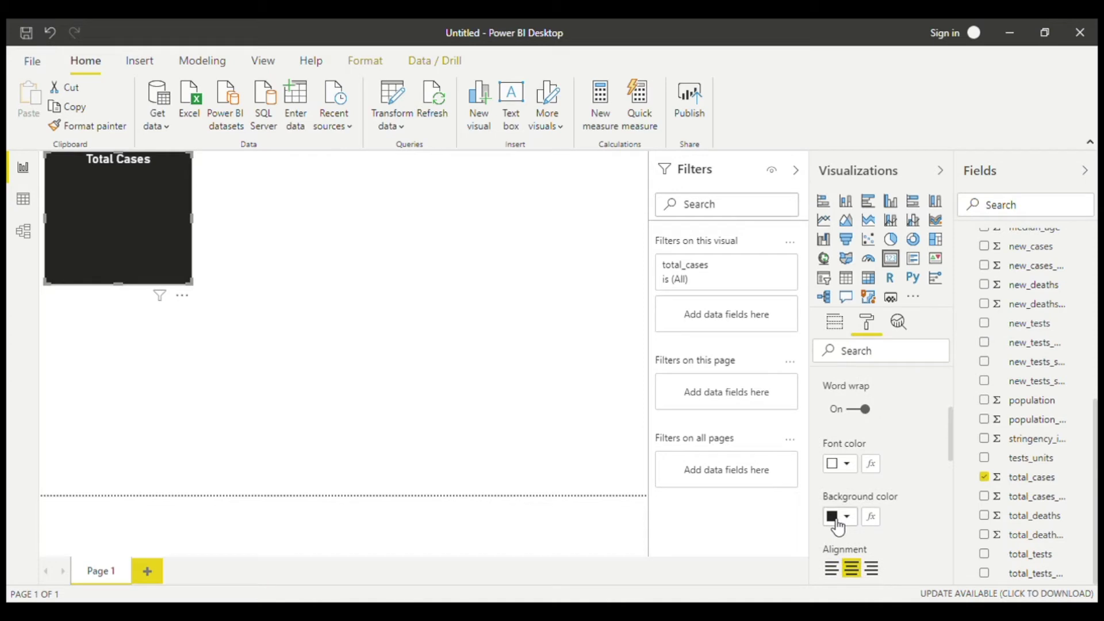
left_click(839, 517)
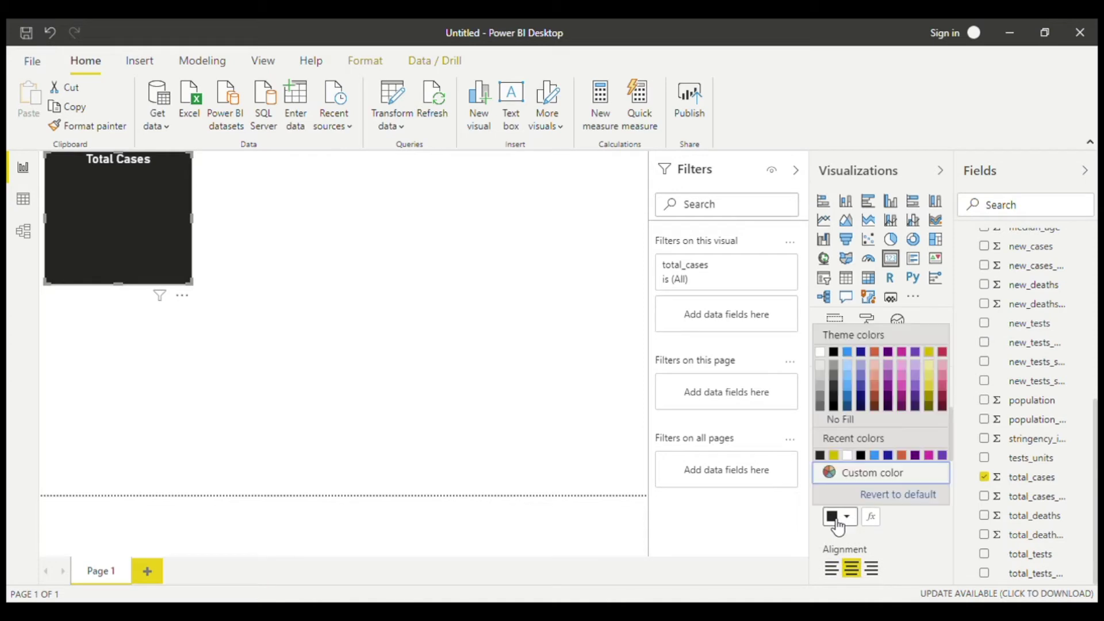
left_click(834, 455)
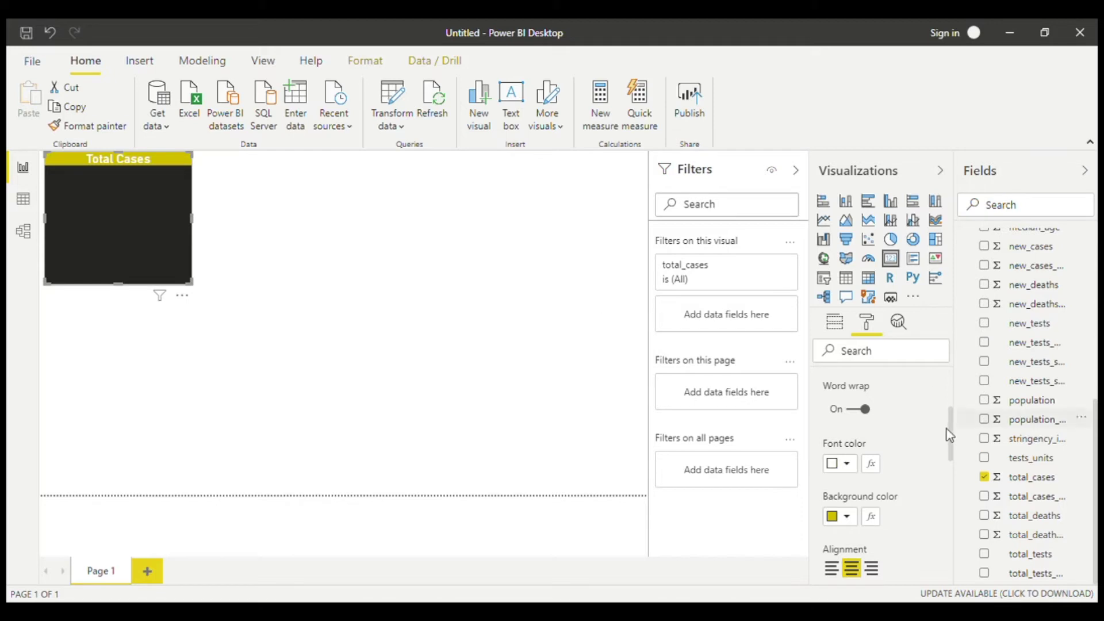
left_click_drag(946, 429, 944, 377)
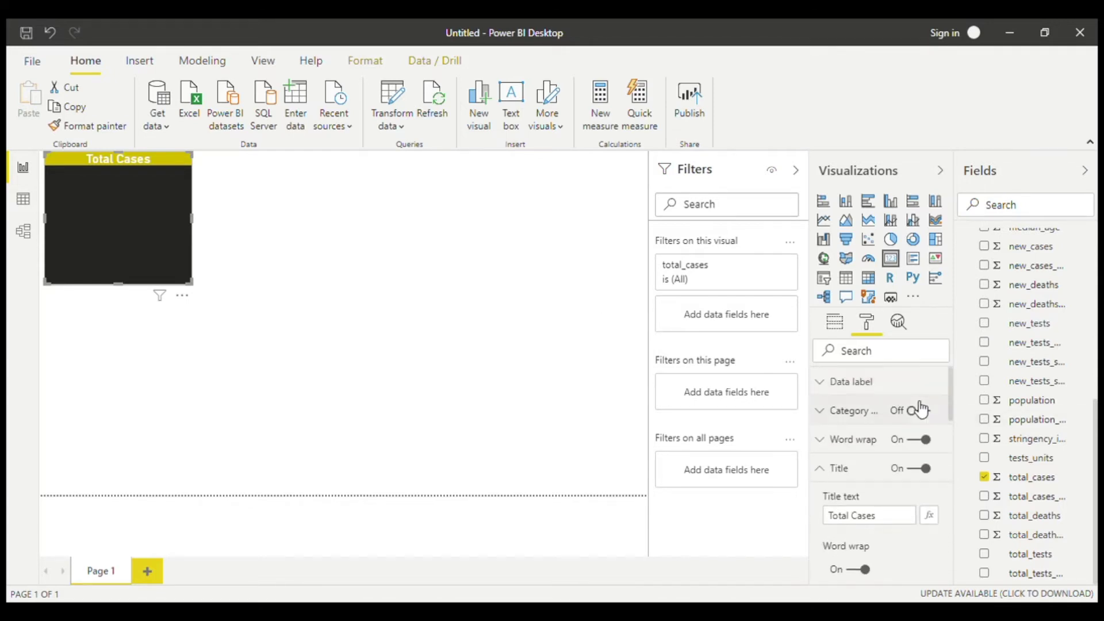
left_click(953, 385)
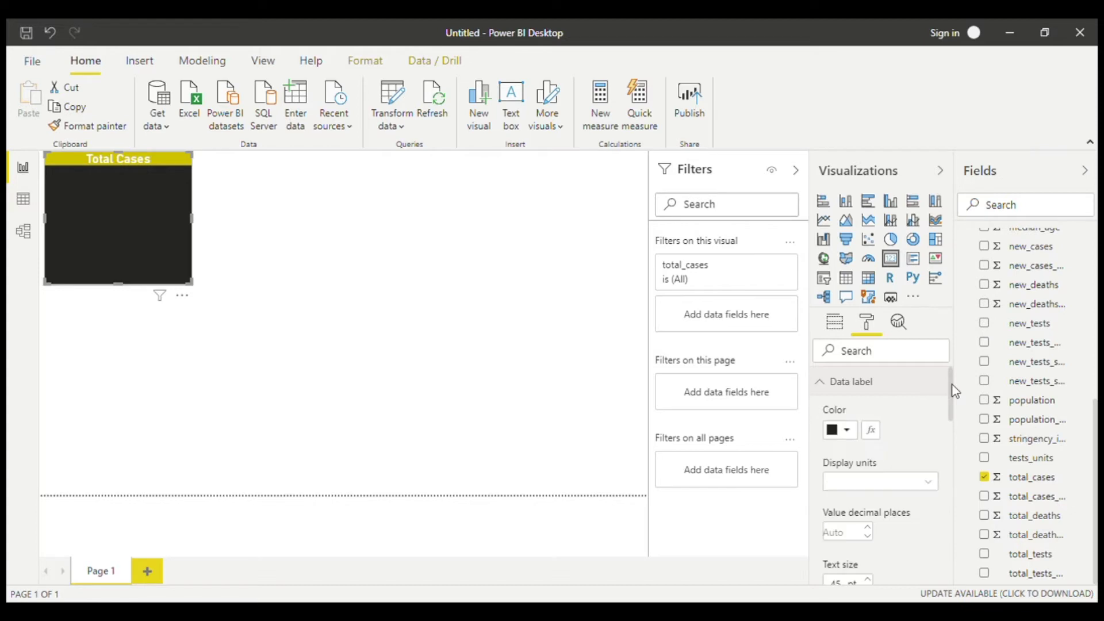
left_click(853, 432)
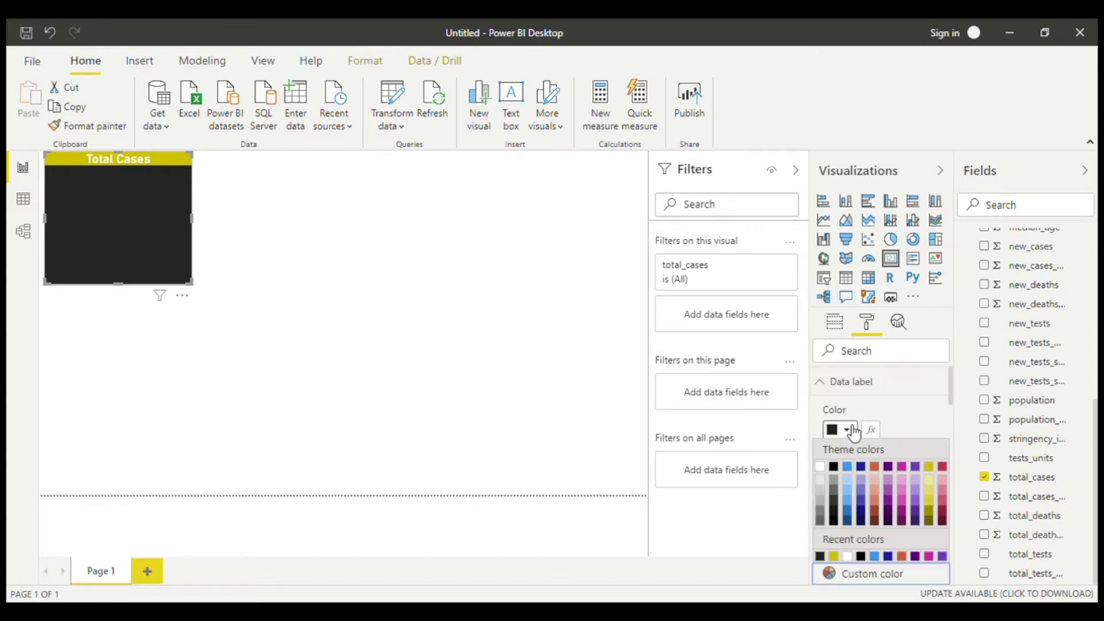
left_click(821, 467)
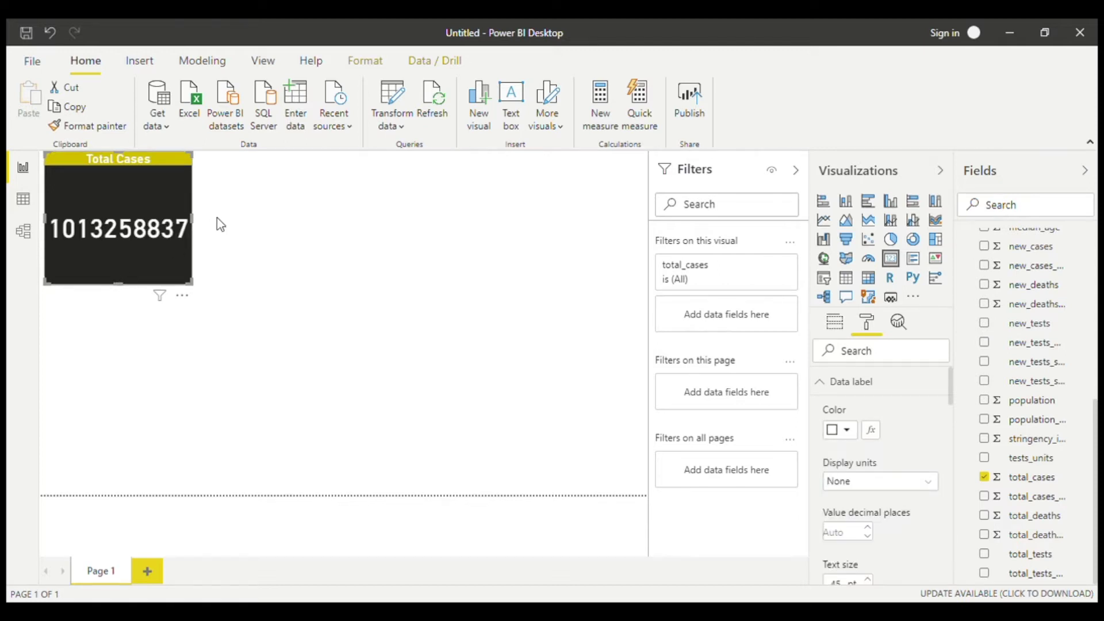
Widen and shorten the Total Cases card and move it right along the page top.
left_click_drag(200, 221, 285, 220)
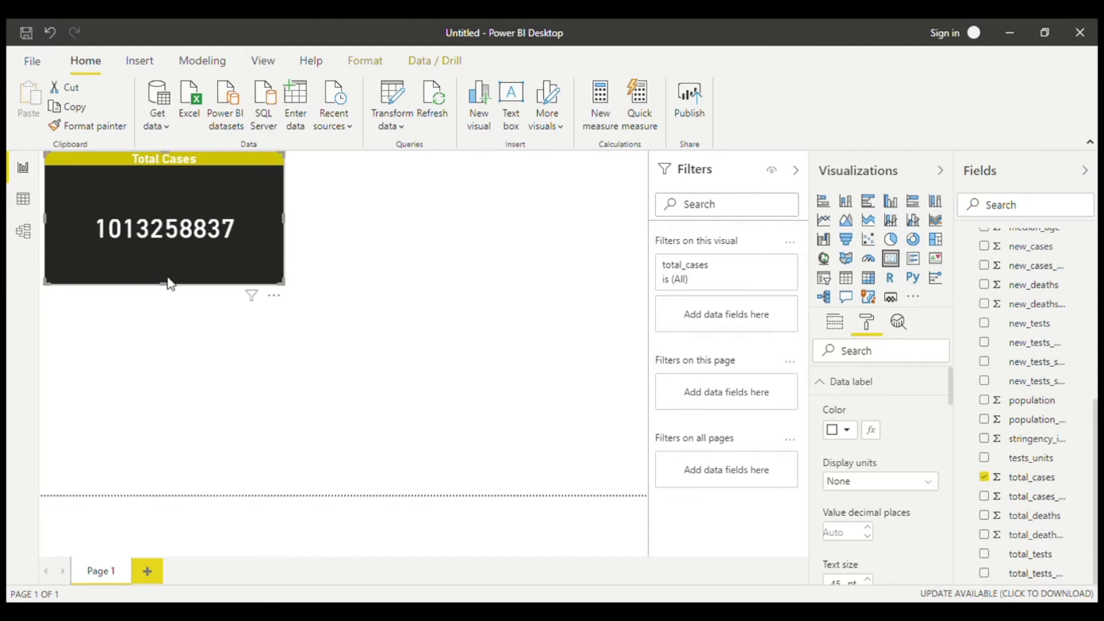
left_click_drag(167, 283, 172, 222)
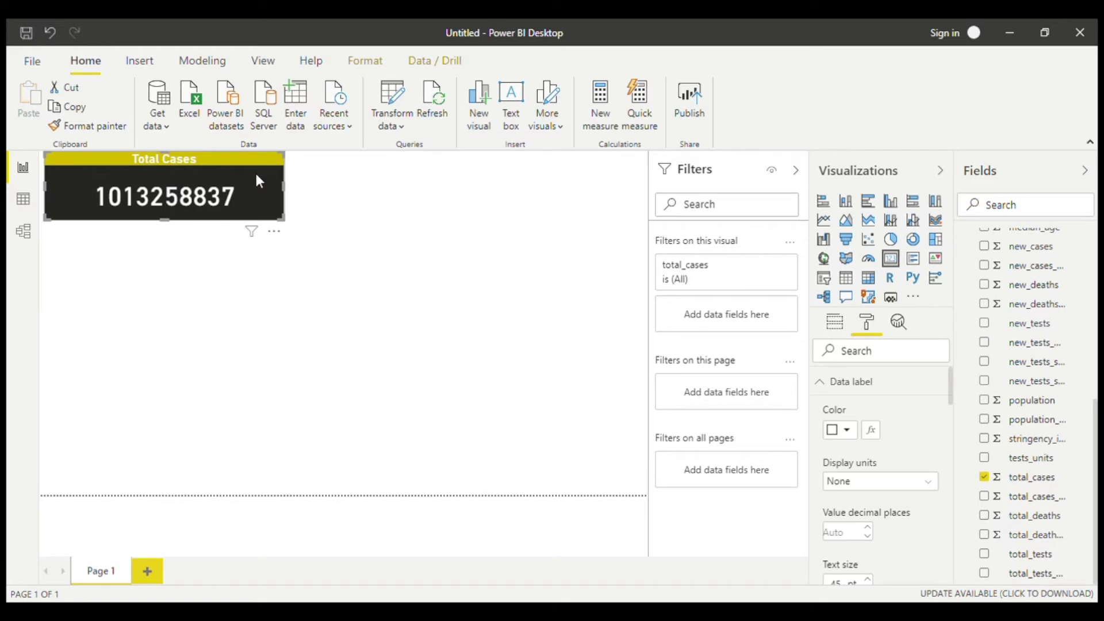
left_click_drag(327, 183, 386, 184)
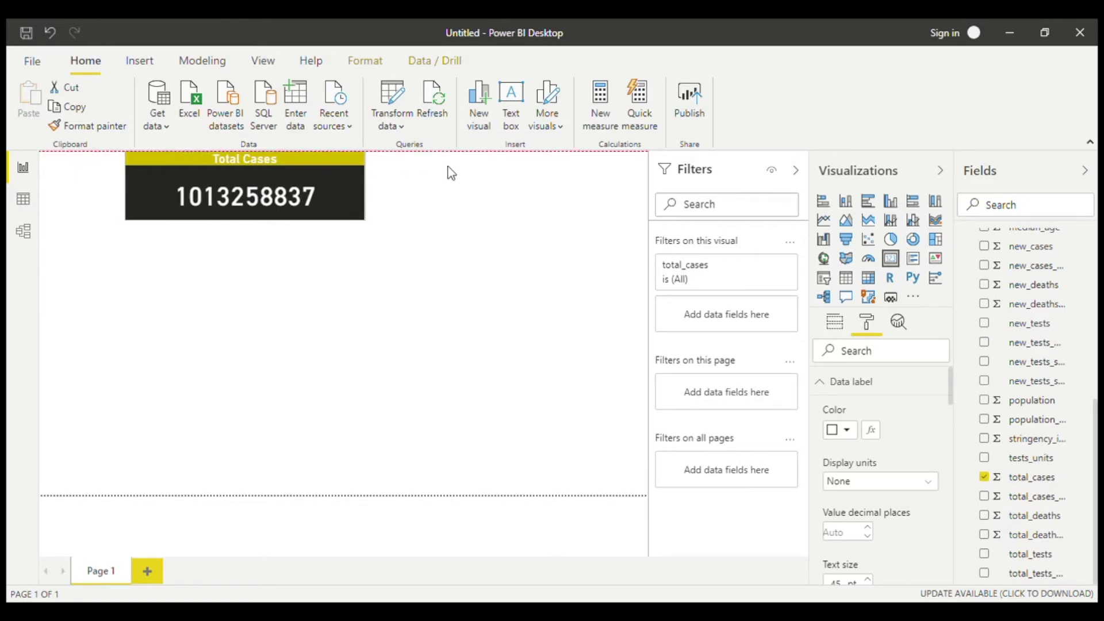
mouse_move(448, 167)
left_mouse_down()
mouse_move(487, 170)
mouse_move(430, 167)
left_mouse_up()
left_click(505, 205)
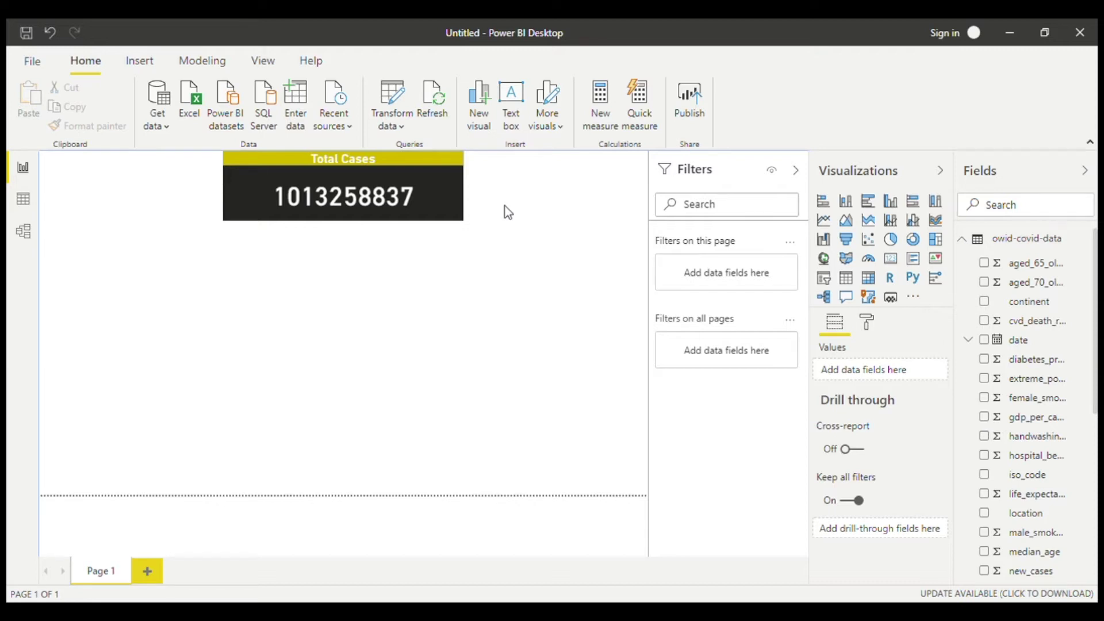
Add an empty multi-row card and create a new measure in the owid-covid-data table.
left_click(898, 263)
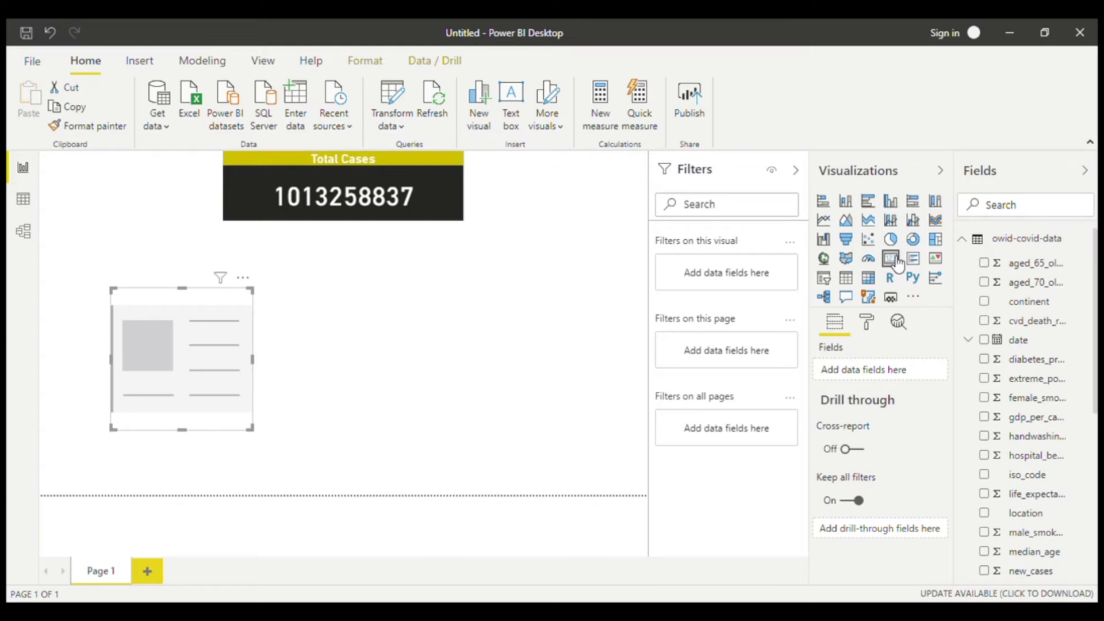
mouse_move(1091, 244)
left_click(1090, 242)
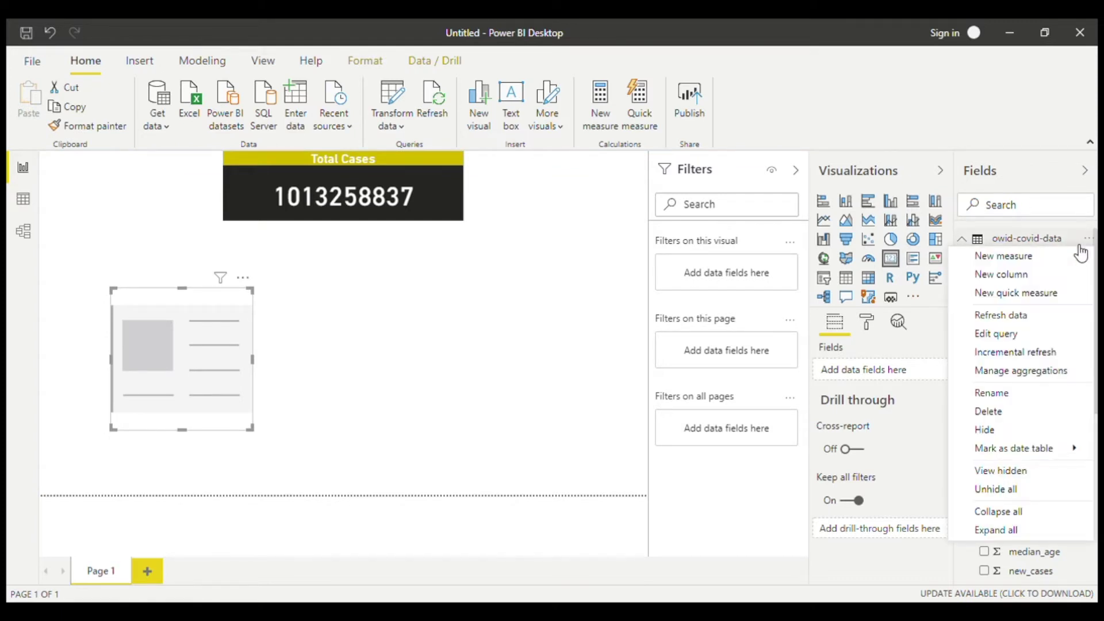
left_click(1064, 255)
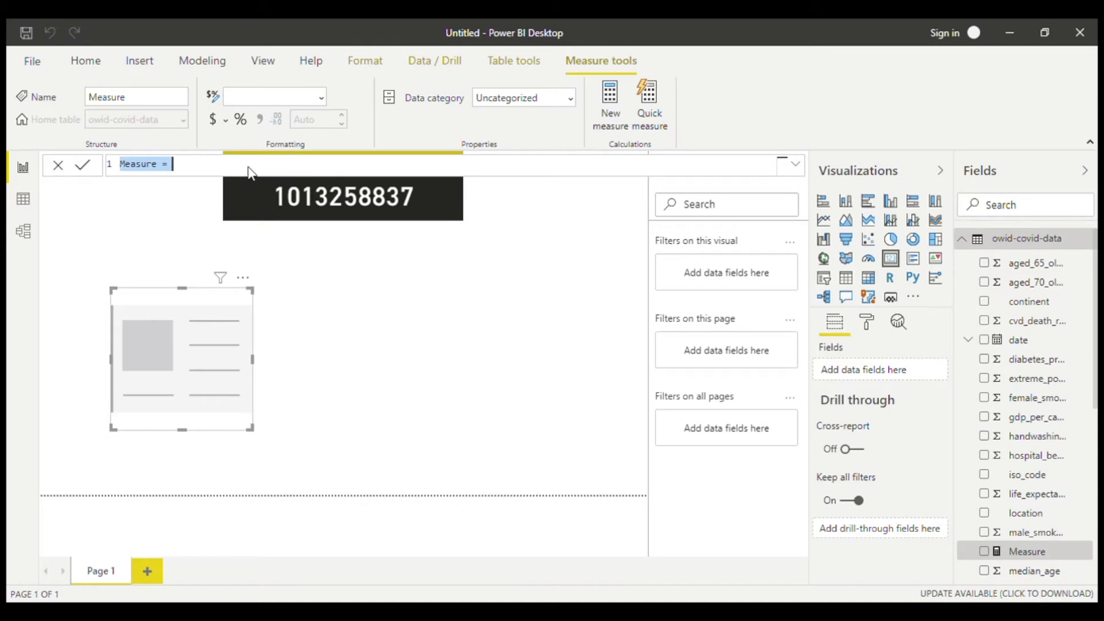
Write the measure as "Worldwide COVID-19 Dashboard" & " " & and commit it.
left_click(233, 166)
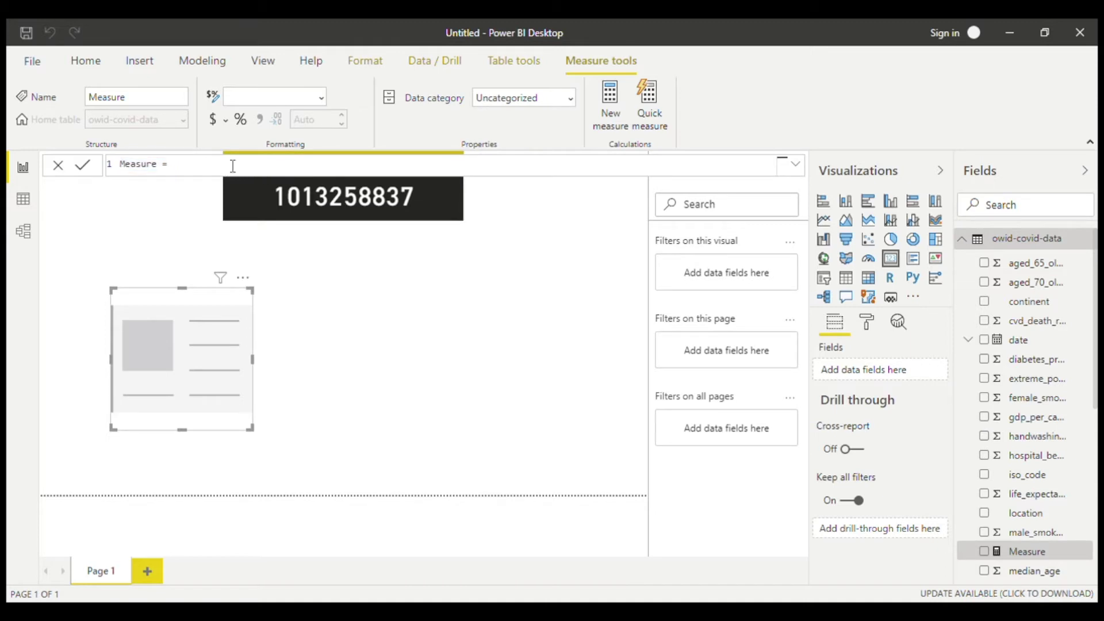
type("\"Worldwide COVID-19 DAshboard\"")
mouse_move(323, 180)
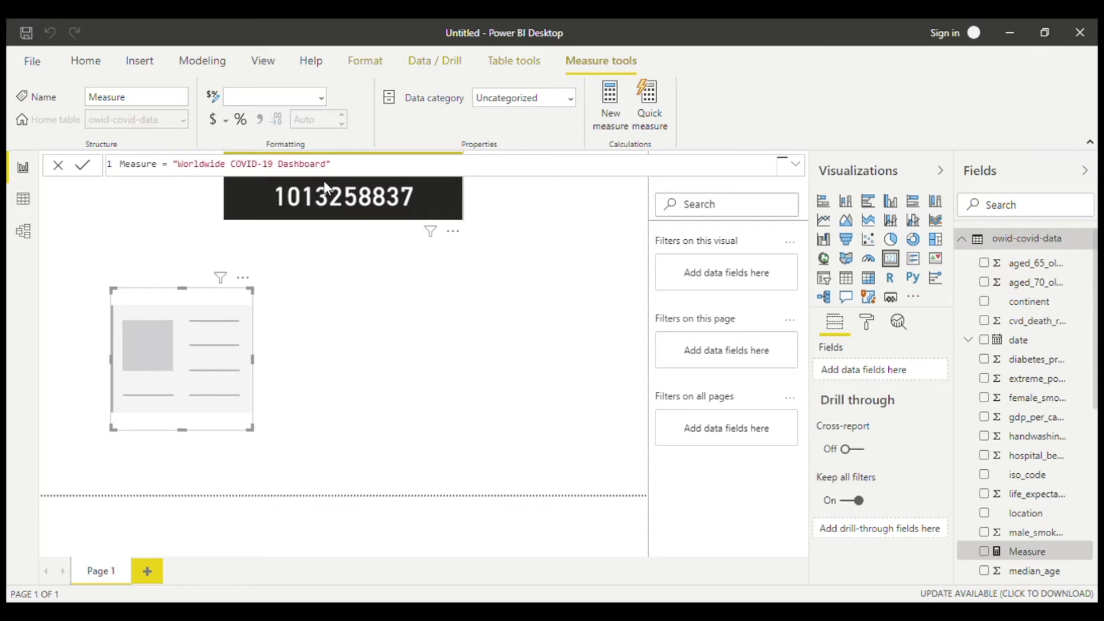
type("& \"            \"")
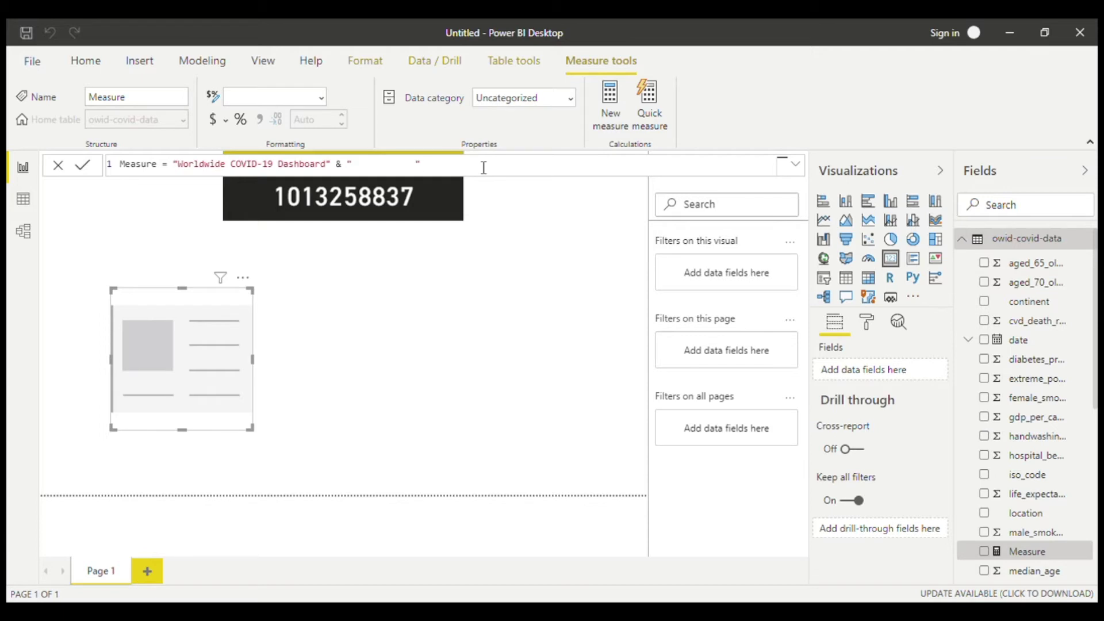
type("&")
left_click(1095, 253)
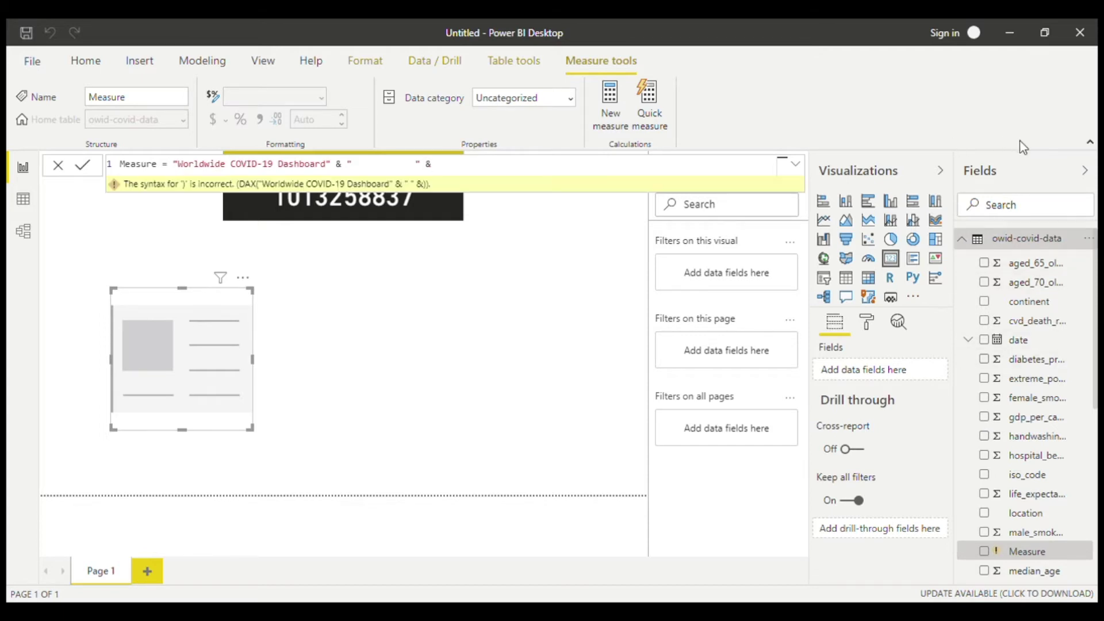
left_click(1089, 238)
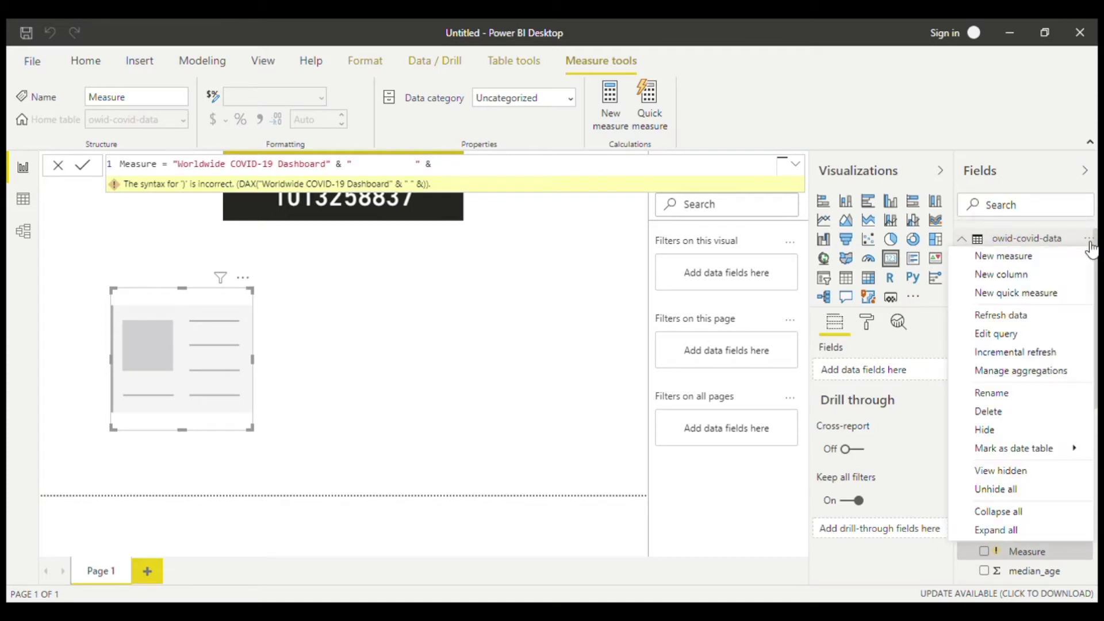
Create Measure 2 = LASTDATE('owid-covid-data'[date]) and reselect the title Measure.
left_click(1040, 261)
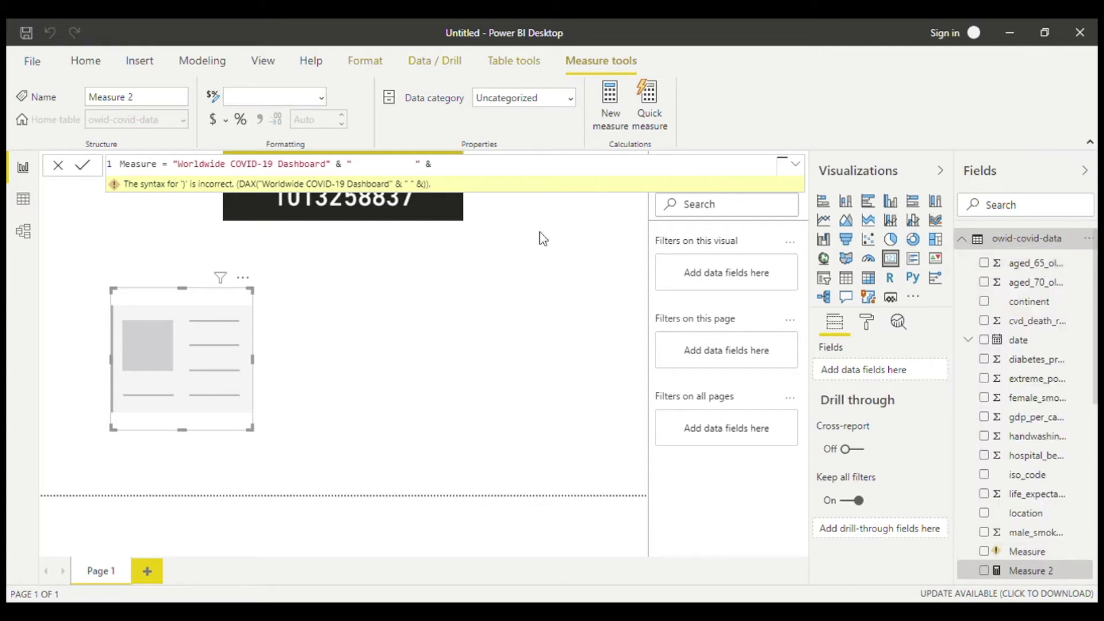
left_click(275, 166)
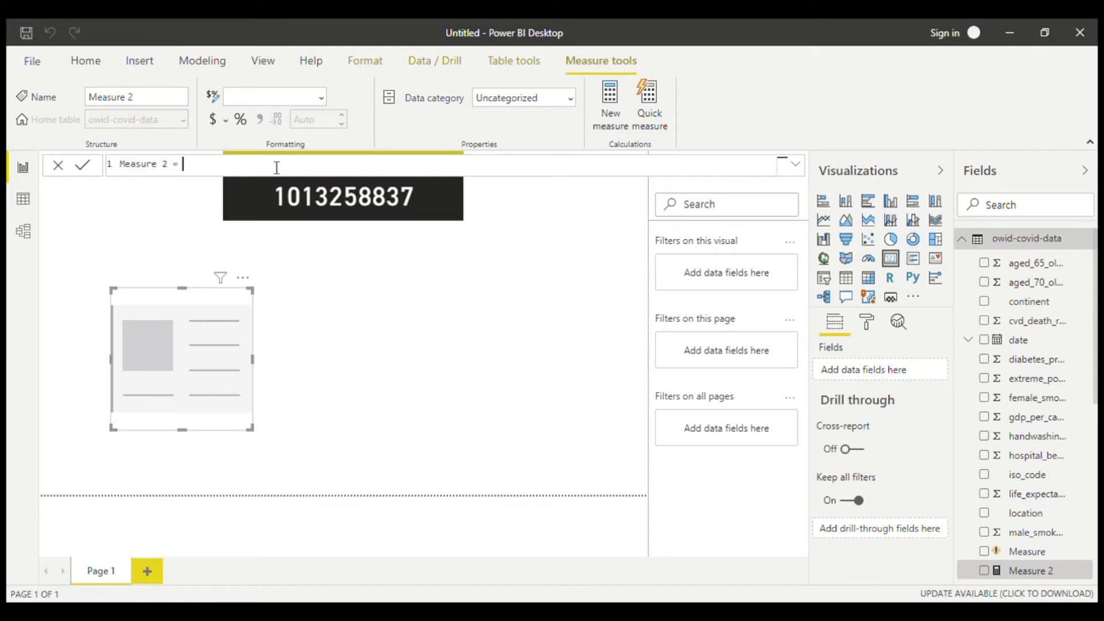
type("Last")
key("Tab")
type("owid")
key("Tab")
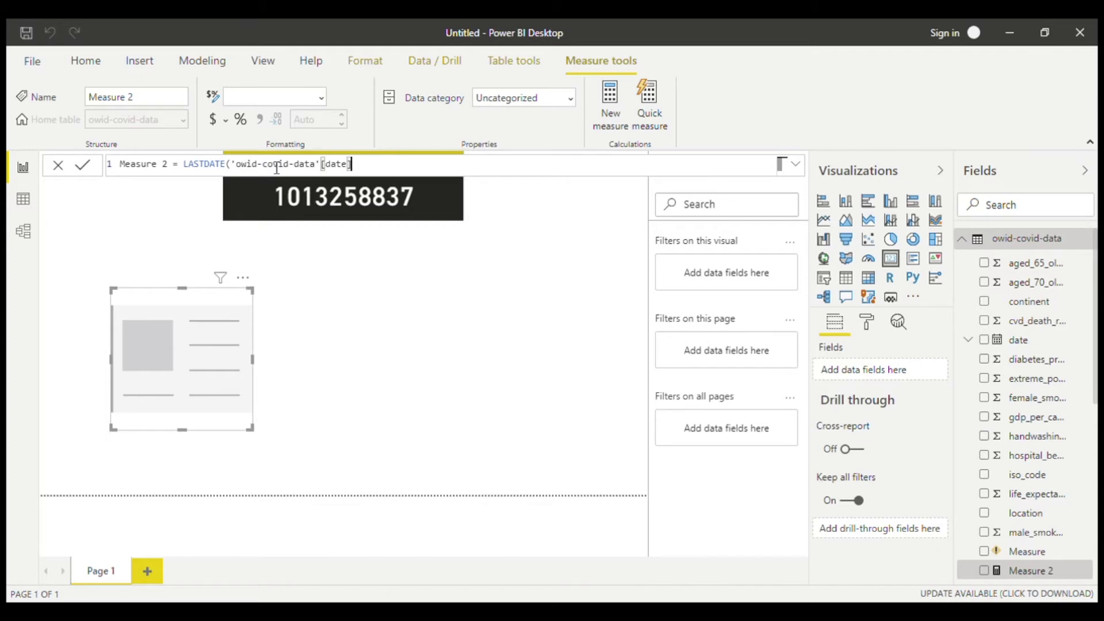
type(")")
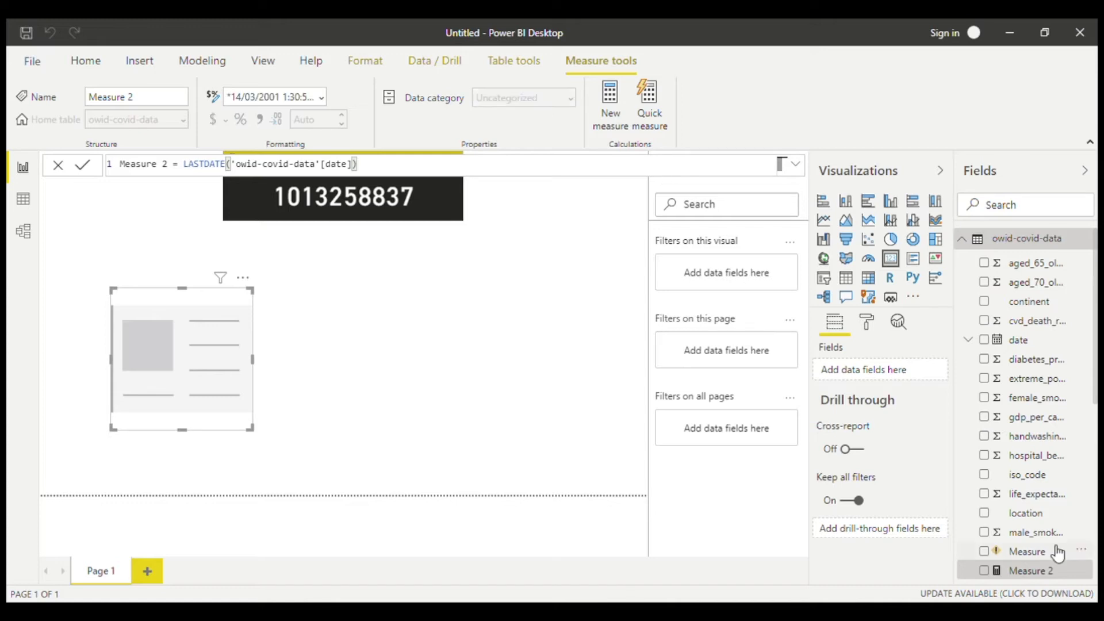
mouse_move(1042, 556)
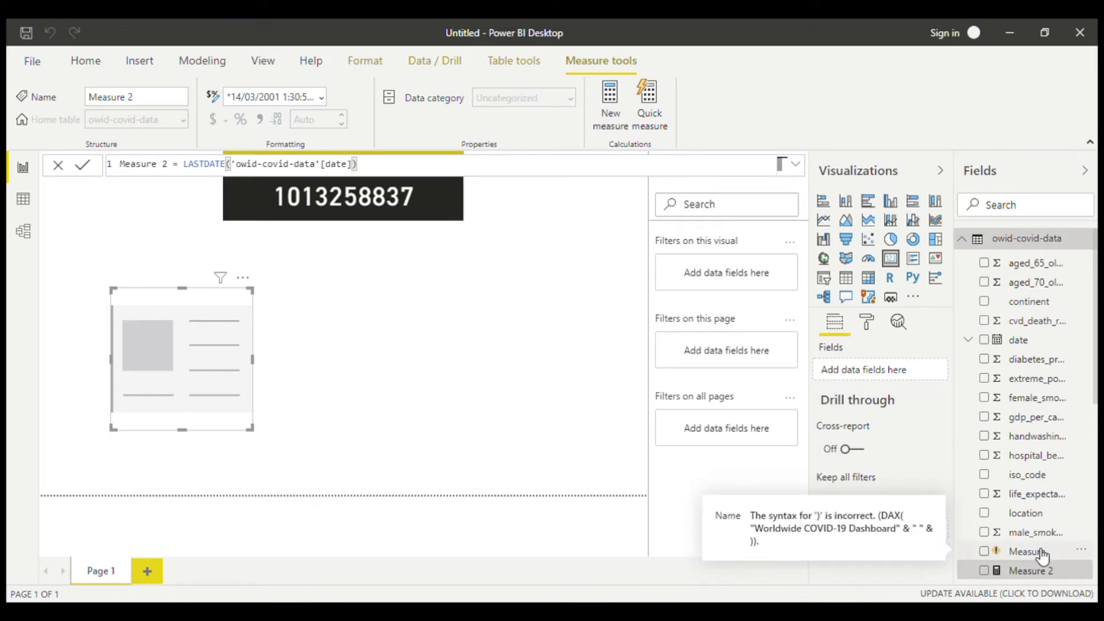
left_click(1043, 553)
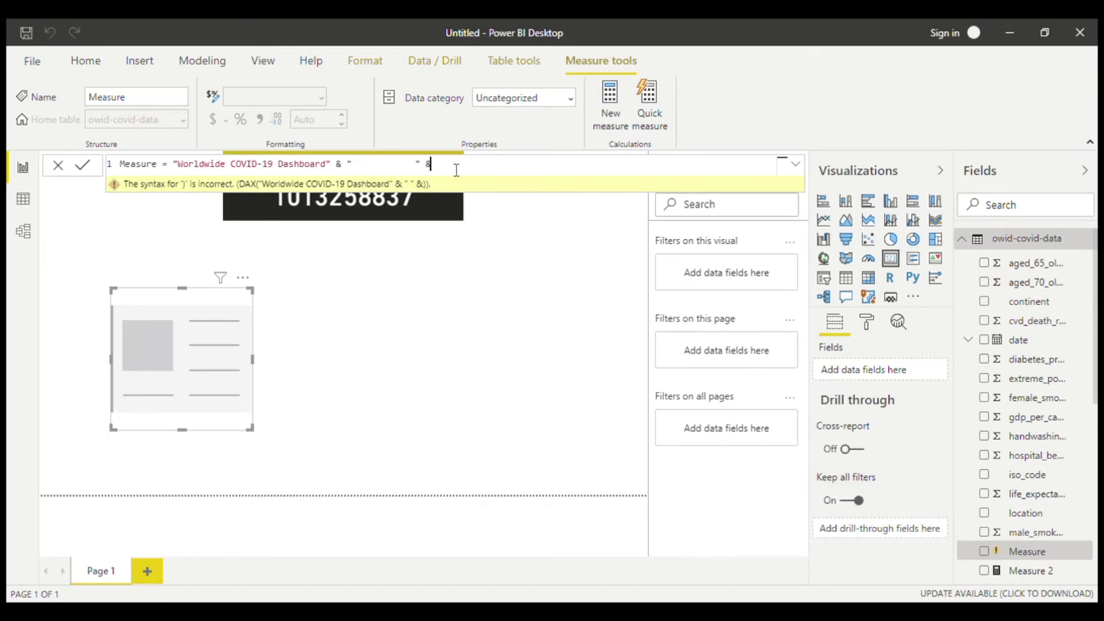
Append [Measure 2] to the title measure, commit it, and show it in the card.
type("meas")
key("Tab")
left_click(1012, 555)
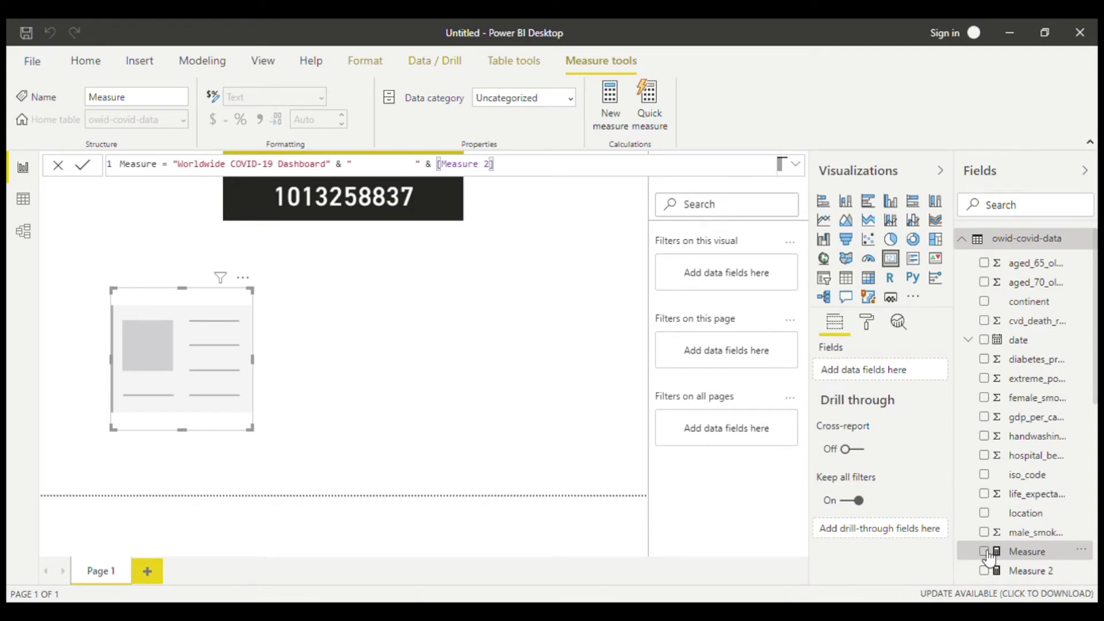
left_click(985, 553)
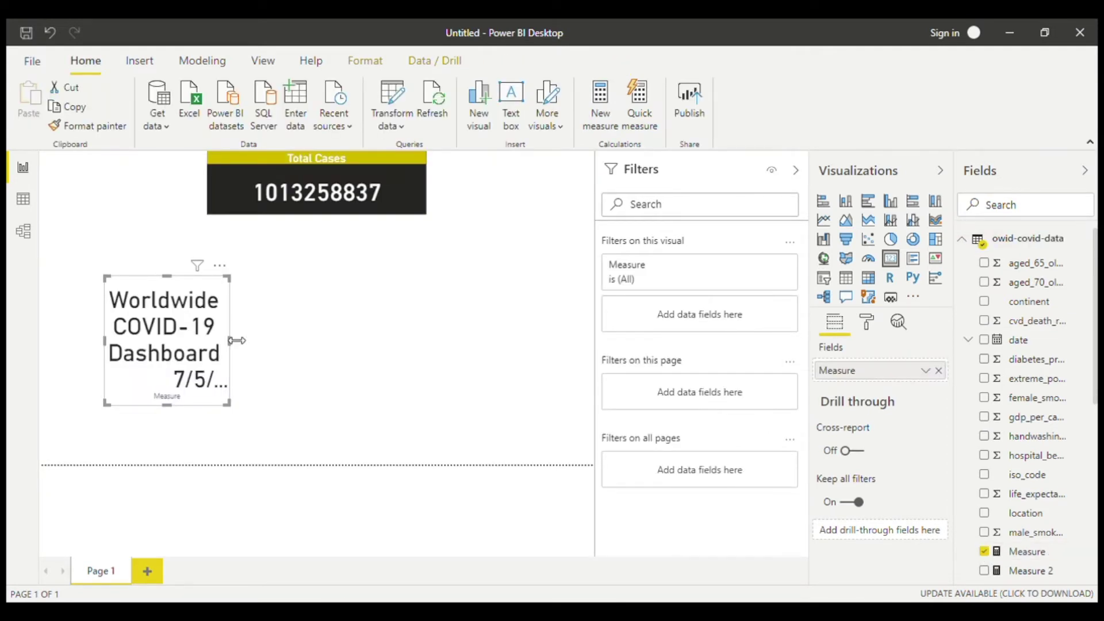
Reshape the title card into a wide one-line banner showing 'Worldwide COVID-19 Dashboard 7/5/2020'.
left_click_drag(236, 340, 667, 316)
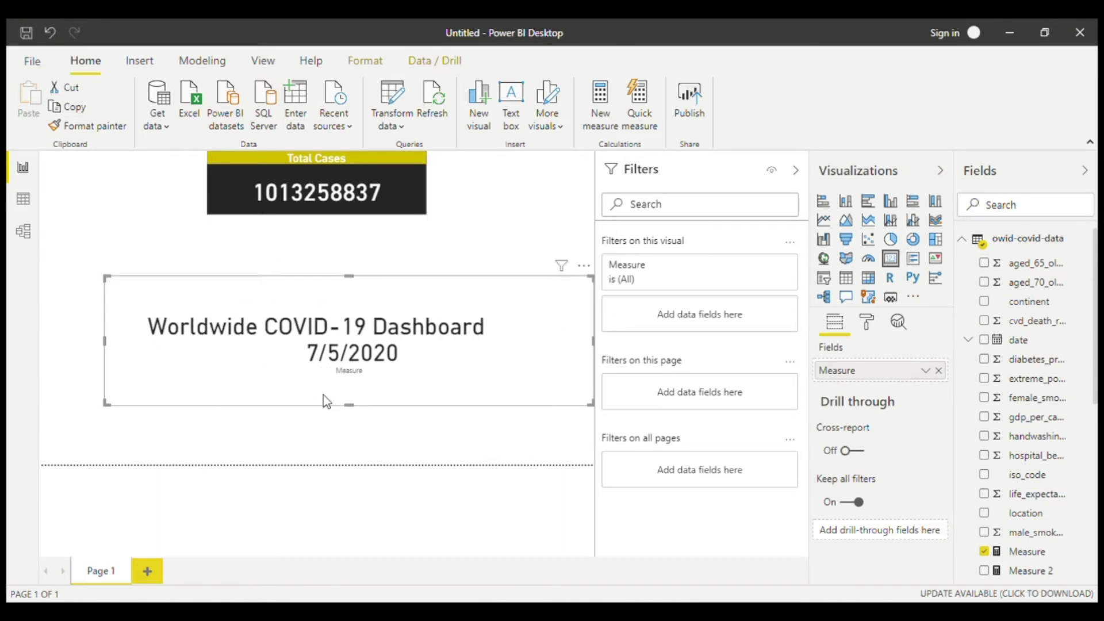
left_click_drag(352, 410, 353, 321)
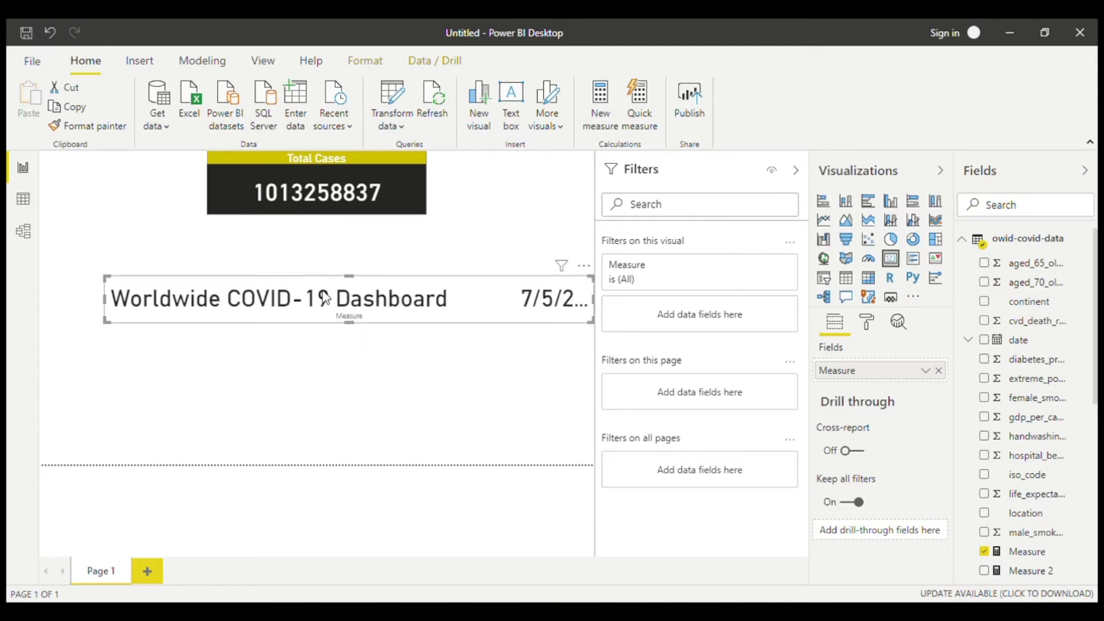
left_click_drag(325, 293, 264, 279)
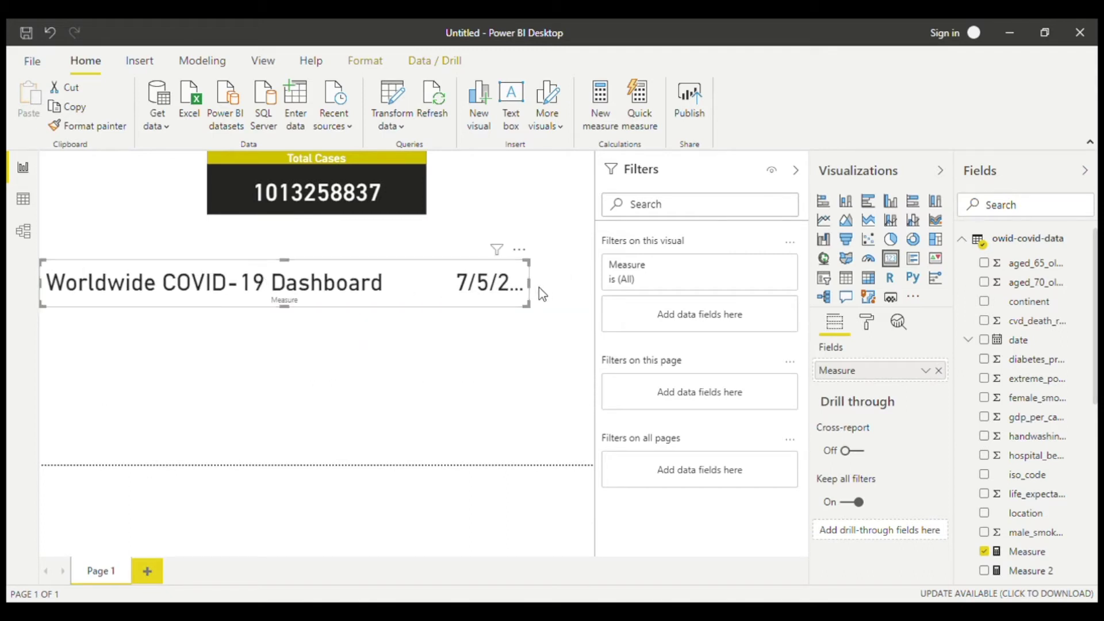
left_click_drag(539, 284, 576, 278)
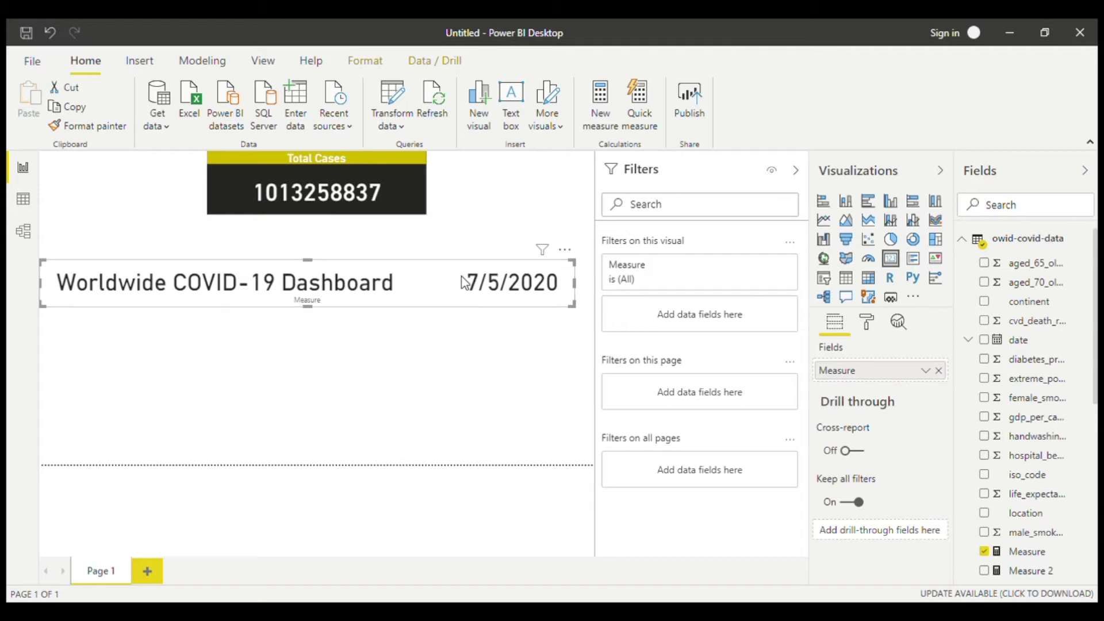
left_click_drag(426, 282, 434, 273)
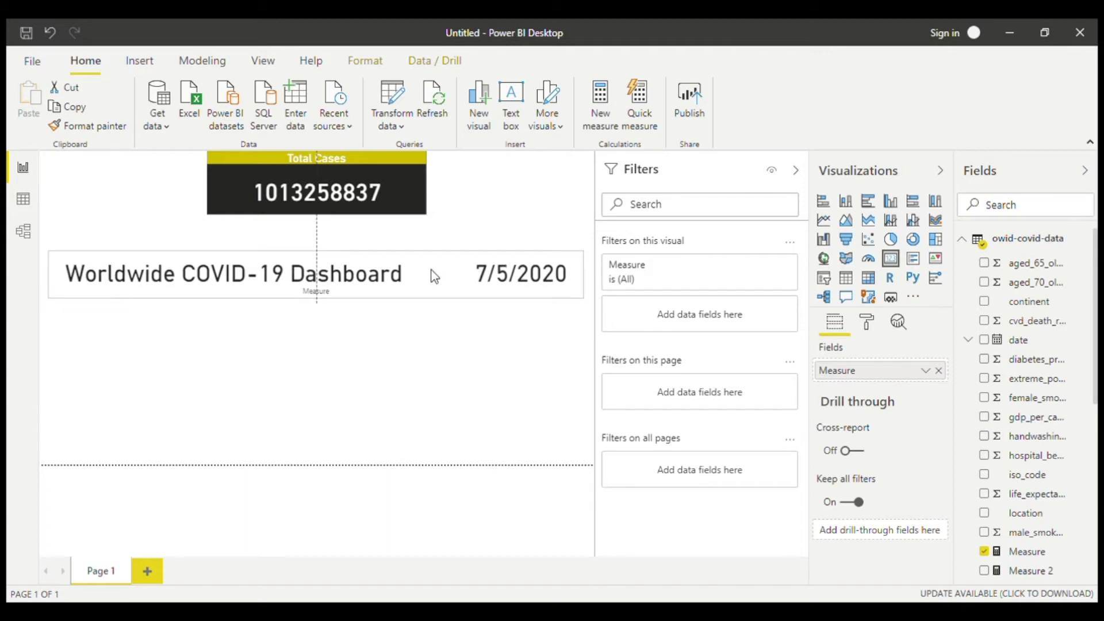
Turn off the banner's category label and give it a black background with yellow text.
left_click(867, 326)
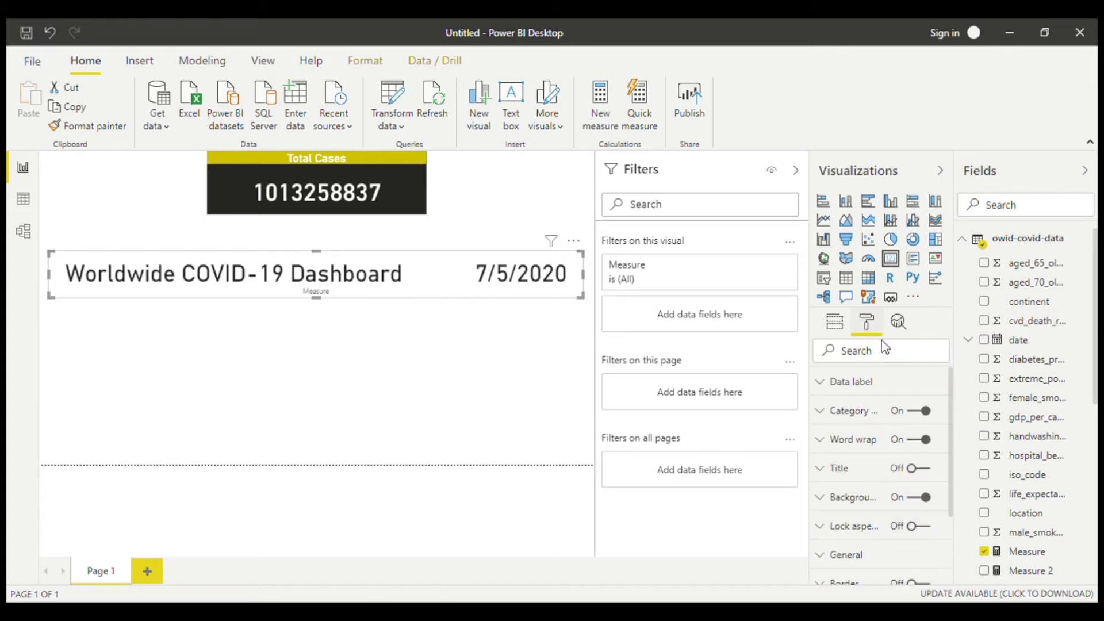
left_click(922, 412)
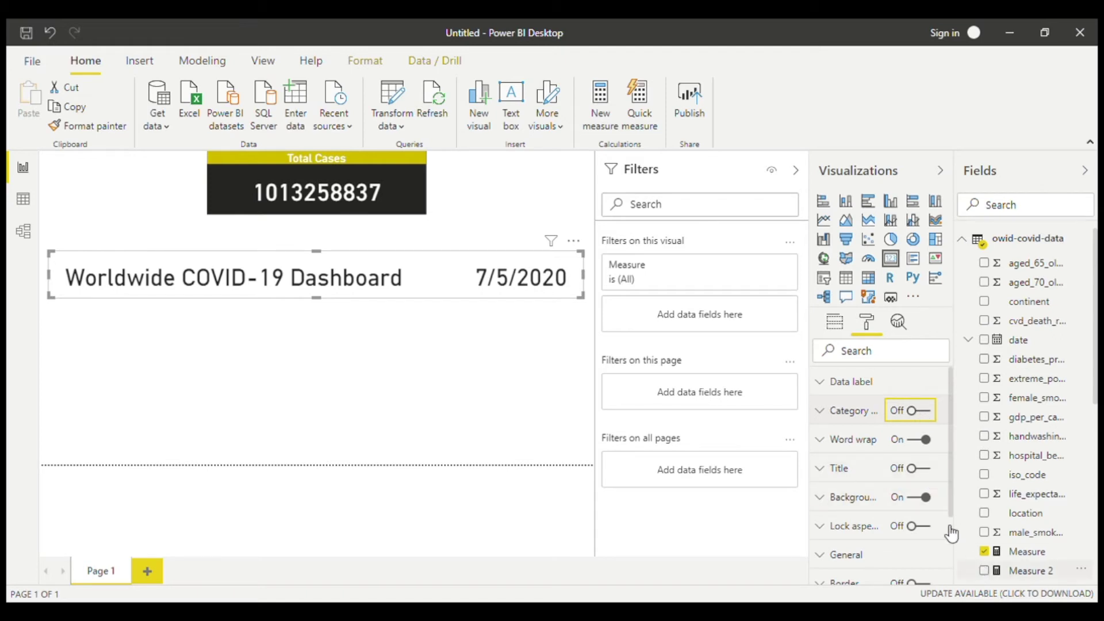
left_click(834, 502)
left_click(853, 551)
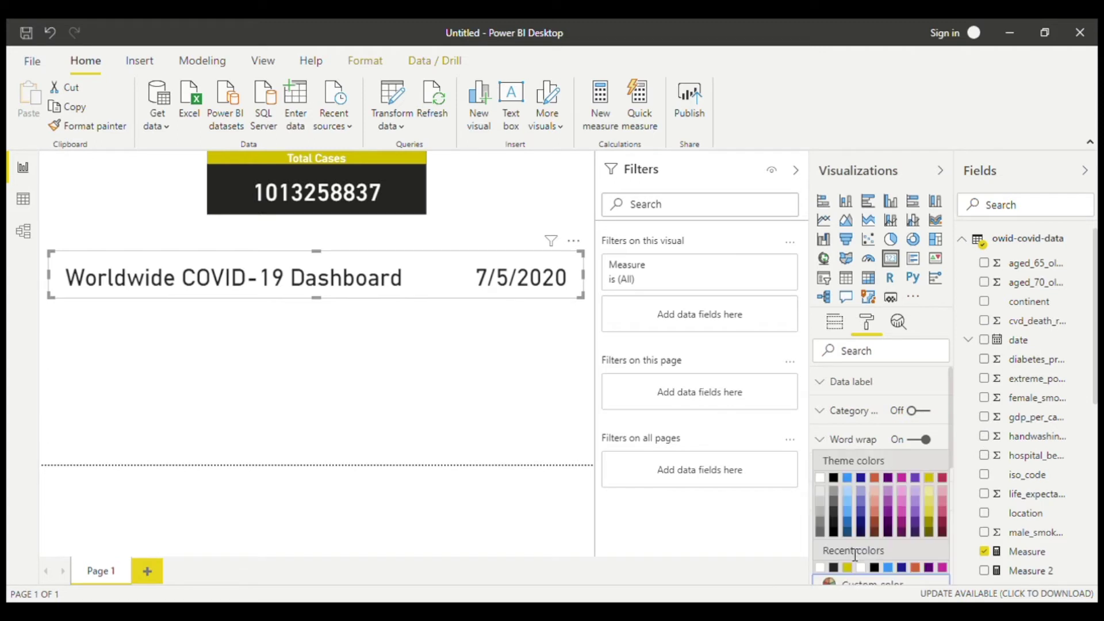
left_click(833, 479)
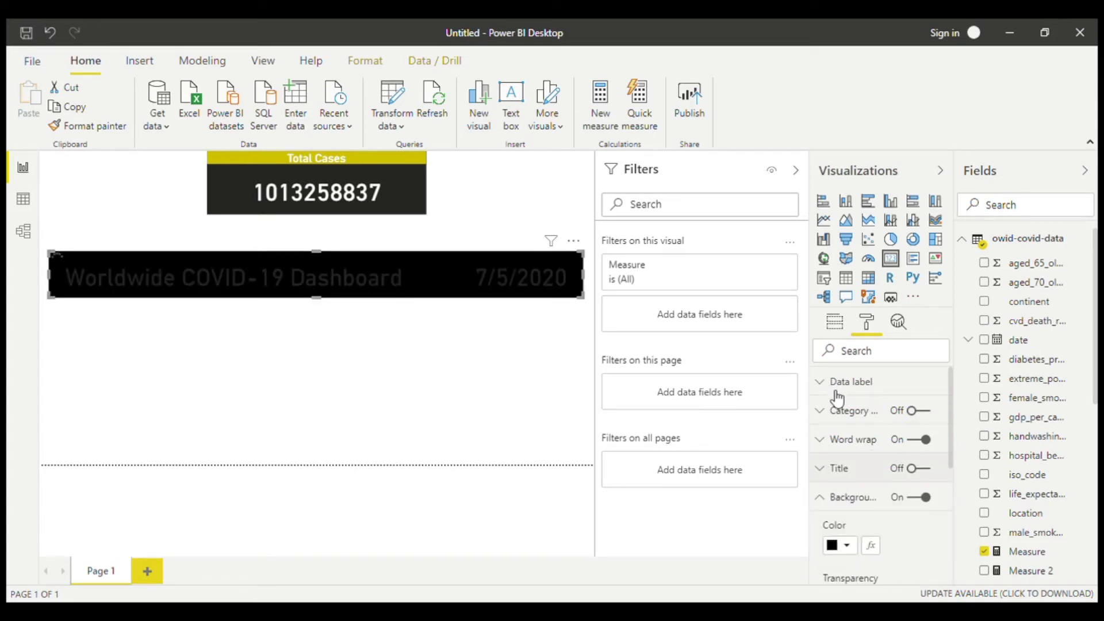
left_click(819, 383)
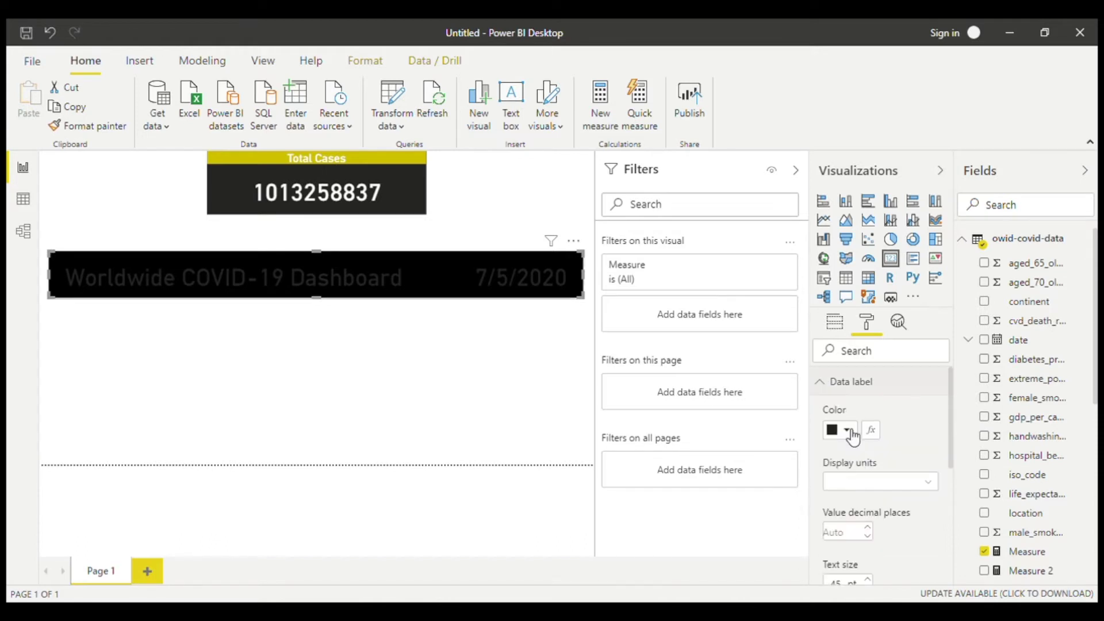
left_click(854, 432)
left_click(937, 507)
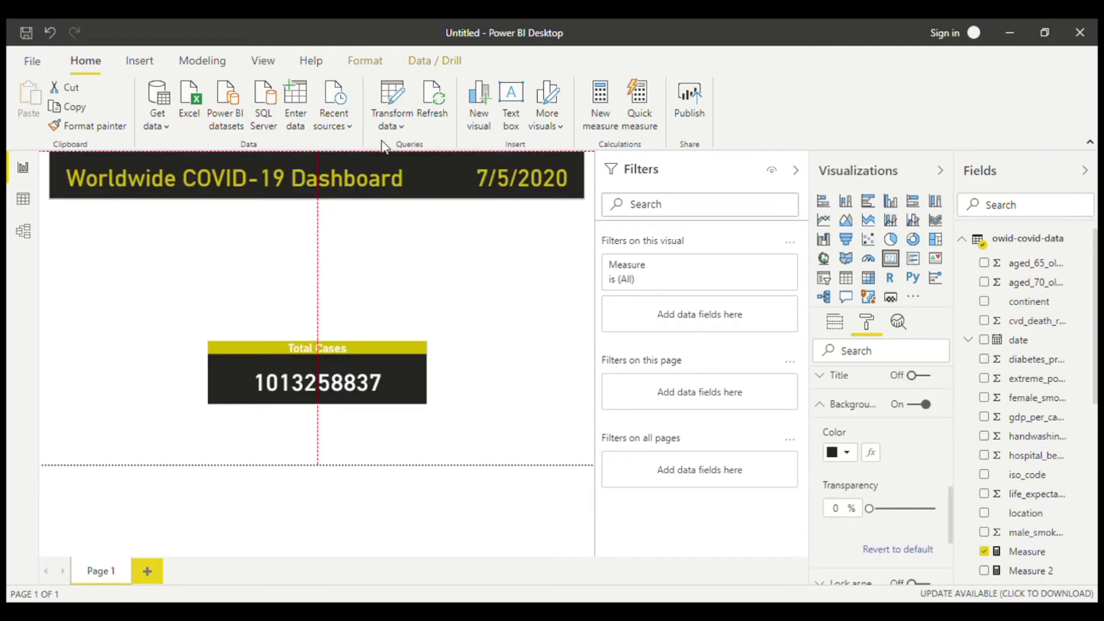
Align the title banner to the left edge and stretch it to the canvas's right edge.
left_click_drag(335, 158, 319, 154)
left_click(575, 183)
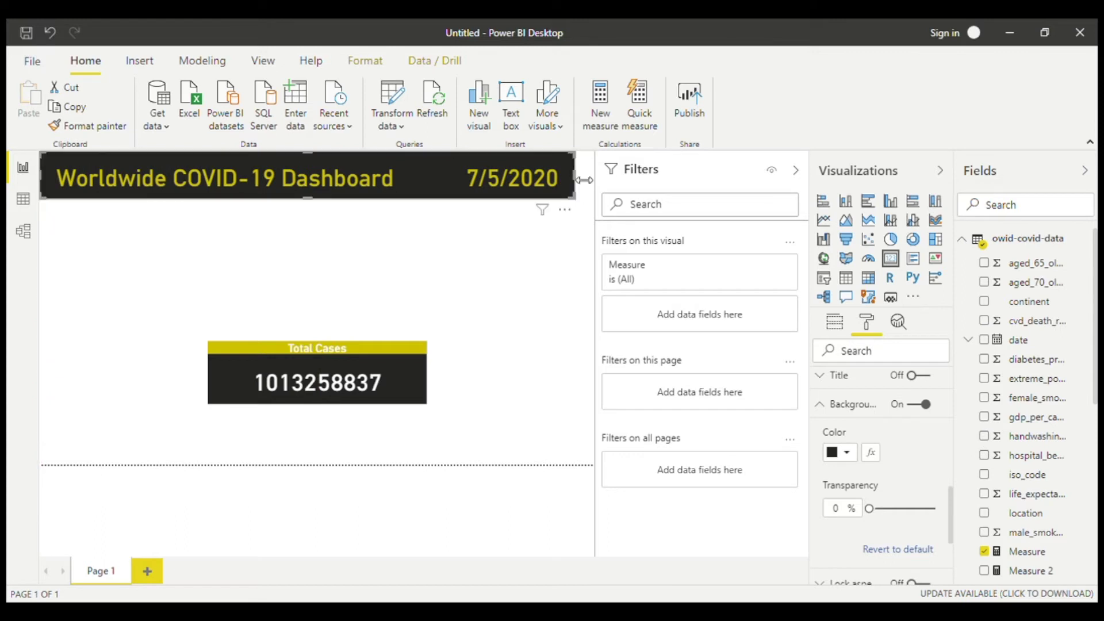
left_click(573, 178)
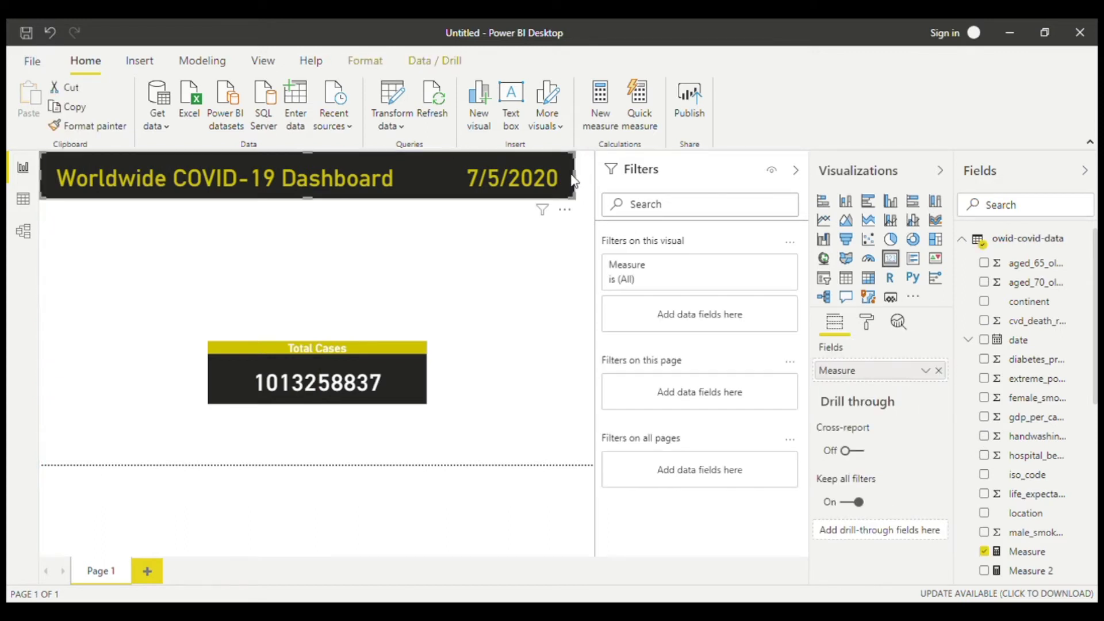
left_click_drag(601, 171, 604, 173)
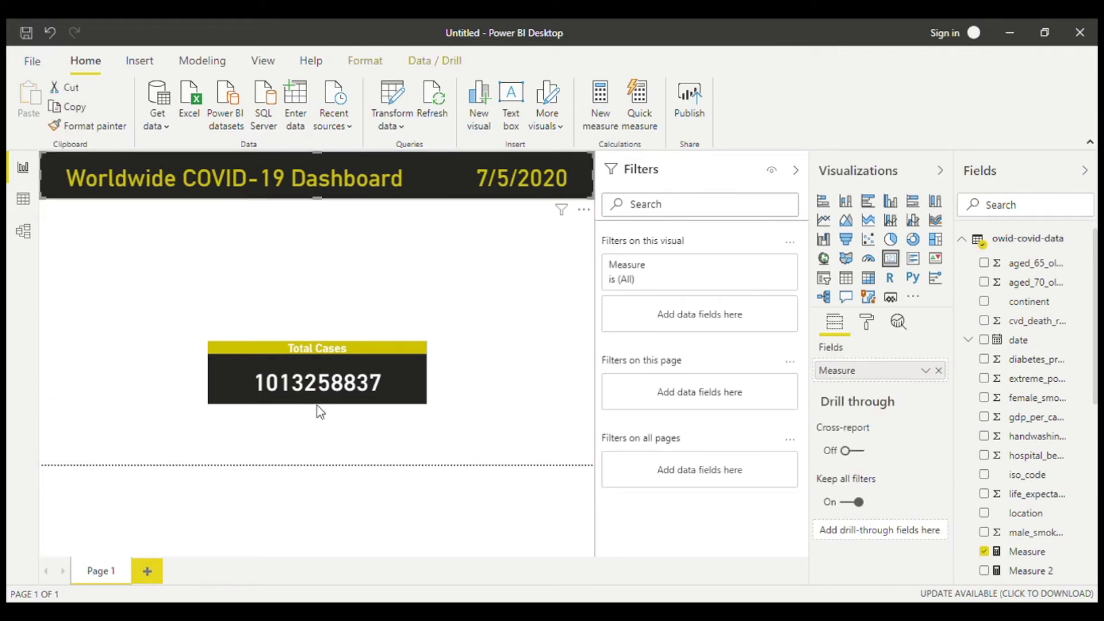
Move the Total Cases card up directly beneath the banner.
left_click_drag(339, 362, 349, 216)
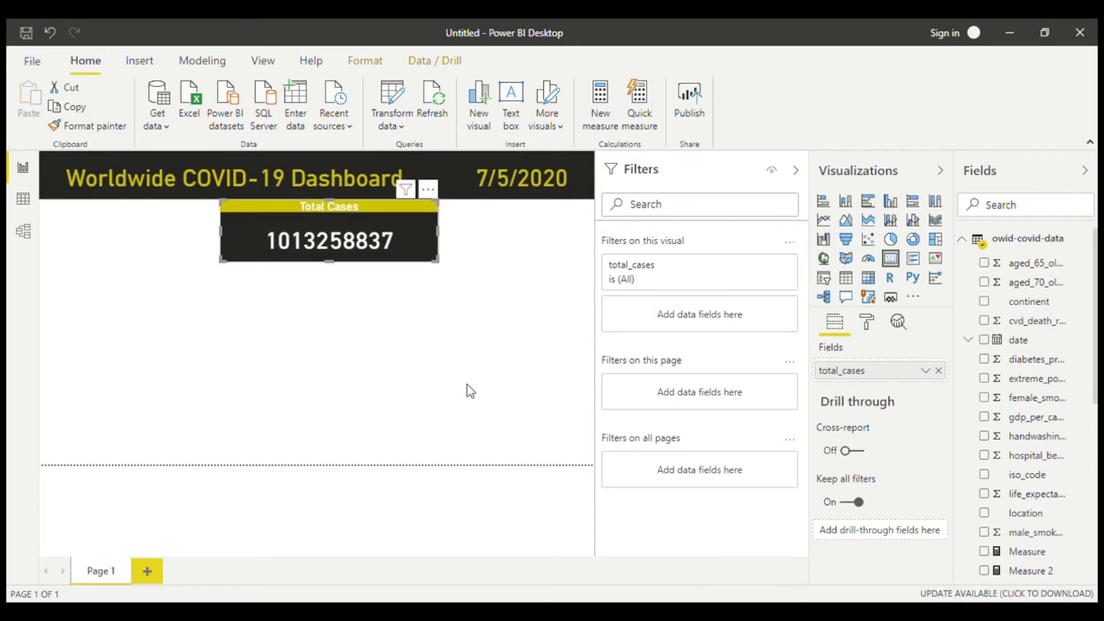
key("Escape")
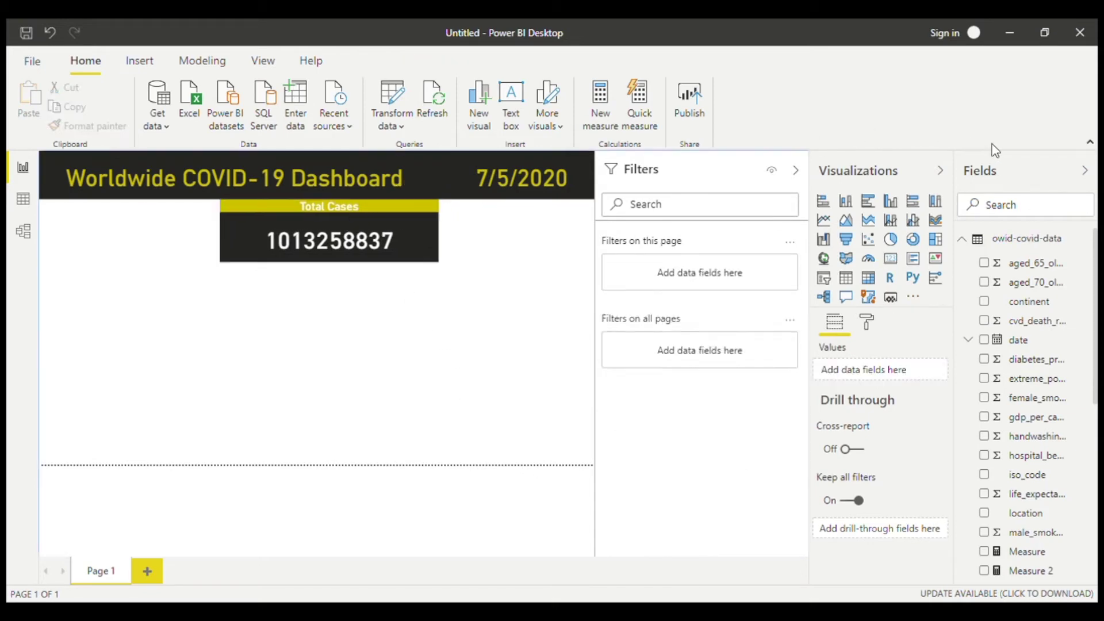
scroll(1023, 345, "down", 3)
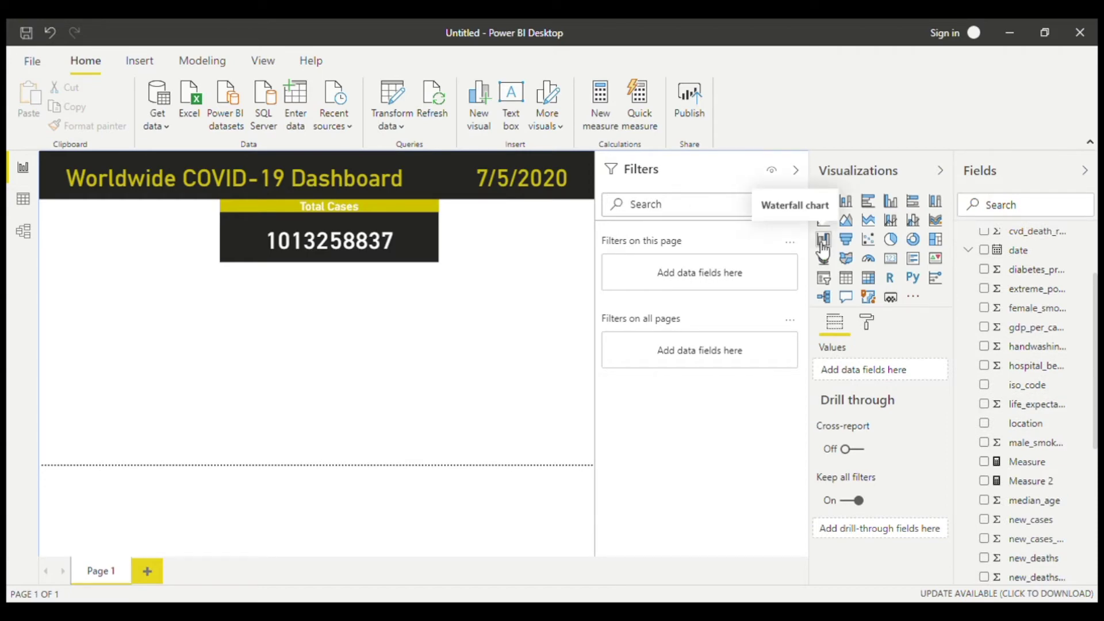
Add a new_cases card with its category label hidden and a centred 'New Cases' title.
left_click(891, 258)
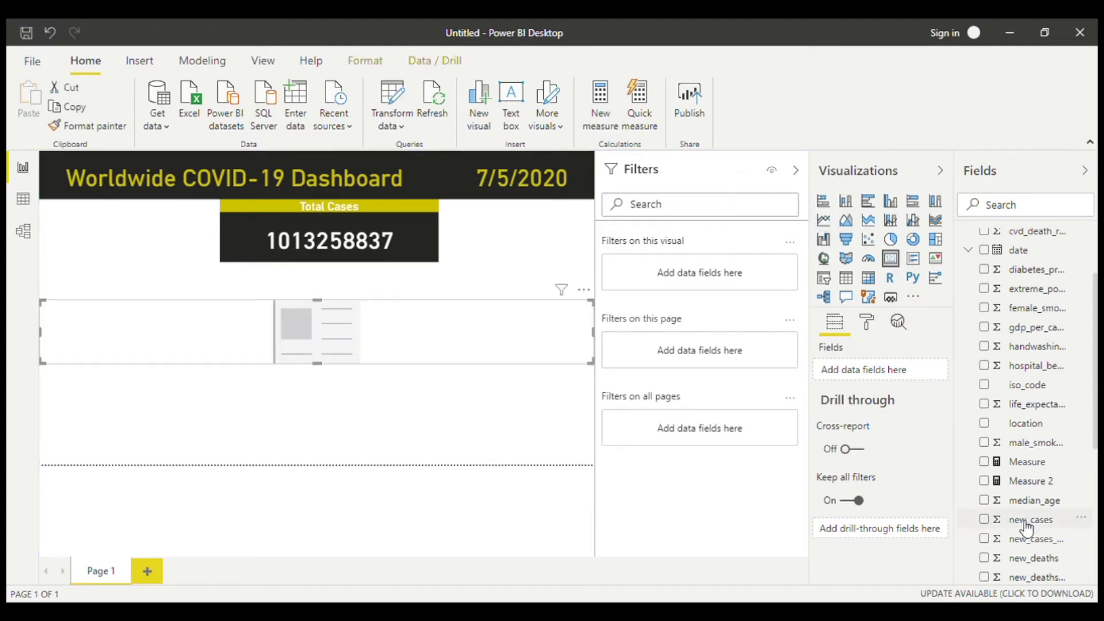
left_click(985, 519)
scroll(949, 397, "down", 3)
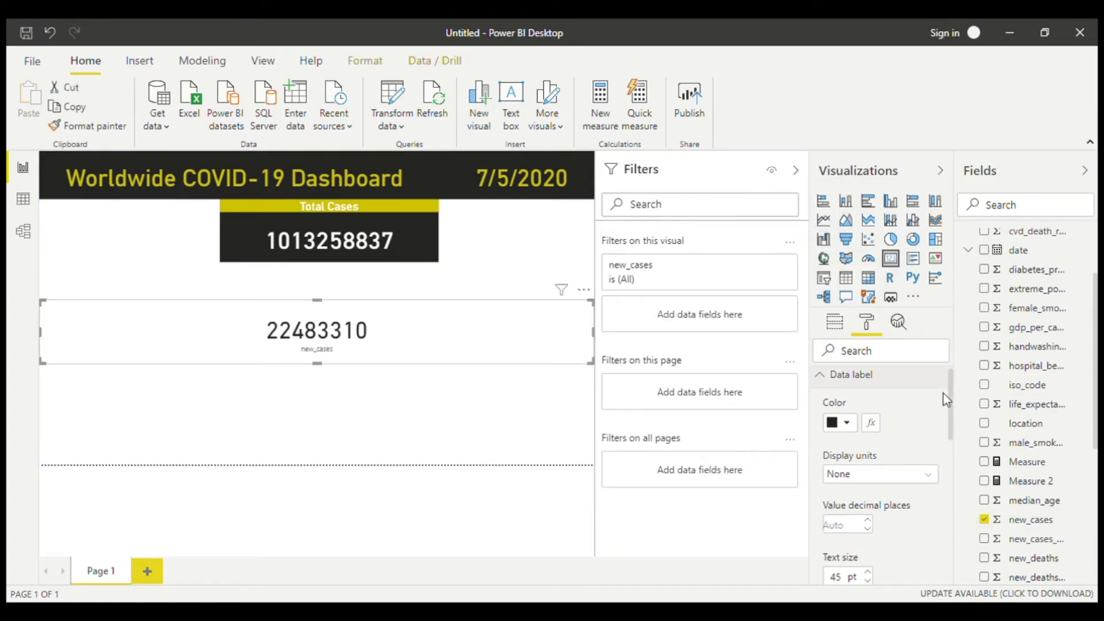
left_click(919, 428)
left_click(820, 486)
left_click(868, 533)
type("New Cases")
scroll(880, 460, "down", 3)
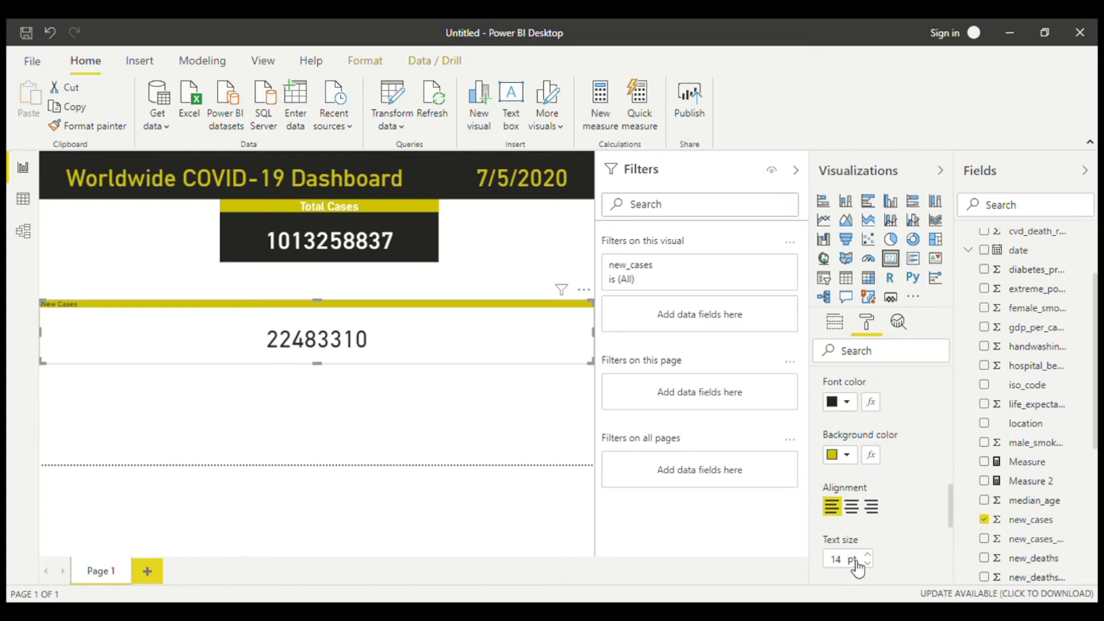
left_click(852, 507)
Give the New Cases card a dark background with white number and title text.
left_click(840, 402)
left_click(820, 341)
left_click(839, 402)
left_click(834, 341)
left_click_drag(951, 493, 949, 390)
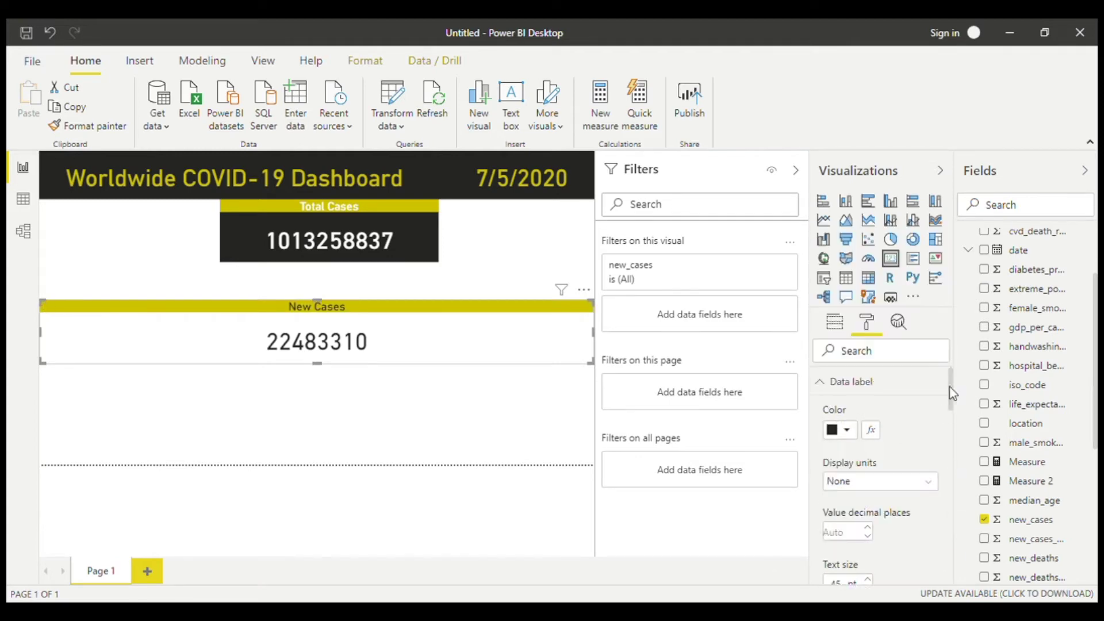
scroll(889, 455, "down", 3)
left_click(828, 456)
scroll(889, 455, "up", 5)
left_click(837, 426)
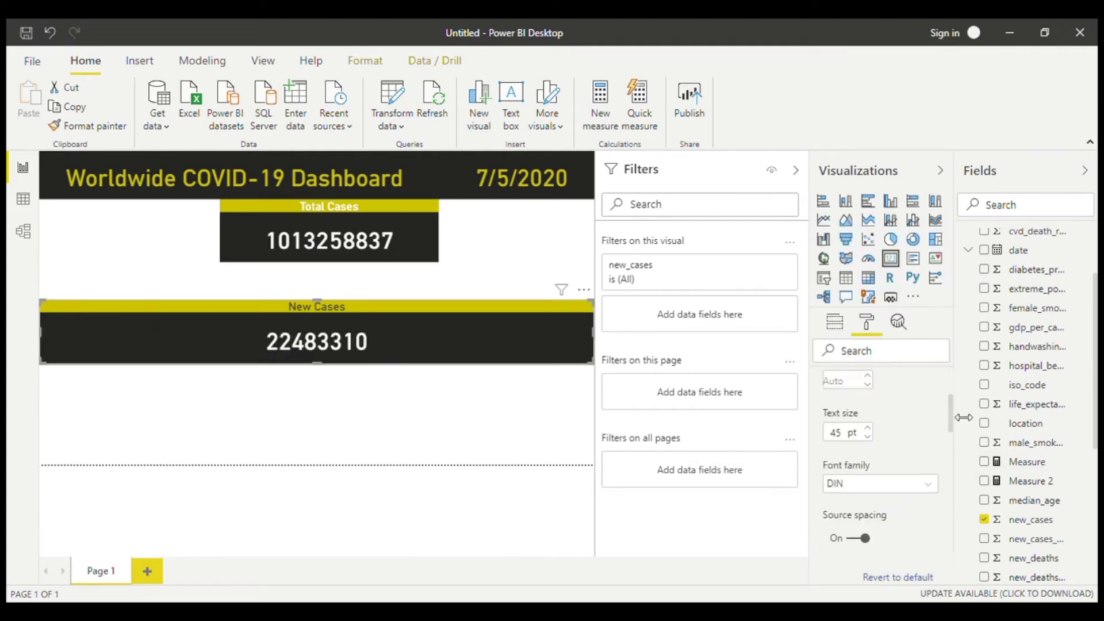
scroll(889, 454, "down", 5)
left_click(839, 456)
Place the New Cases card left of Total Cases with a red-orange header background.
left_click_drag(368, 336, 181, 241)
scroll(949, 467, "down", 3)
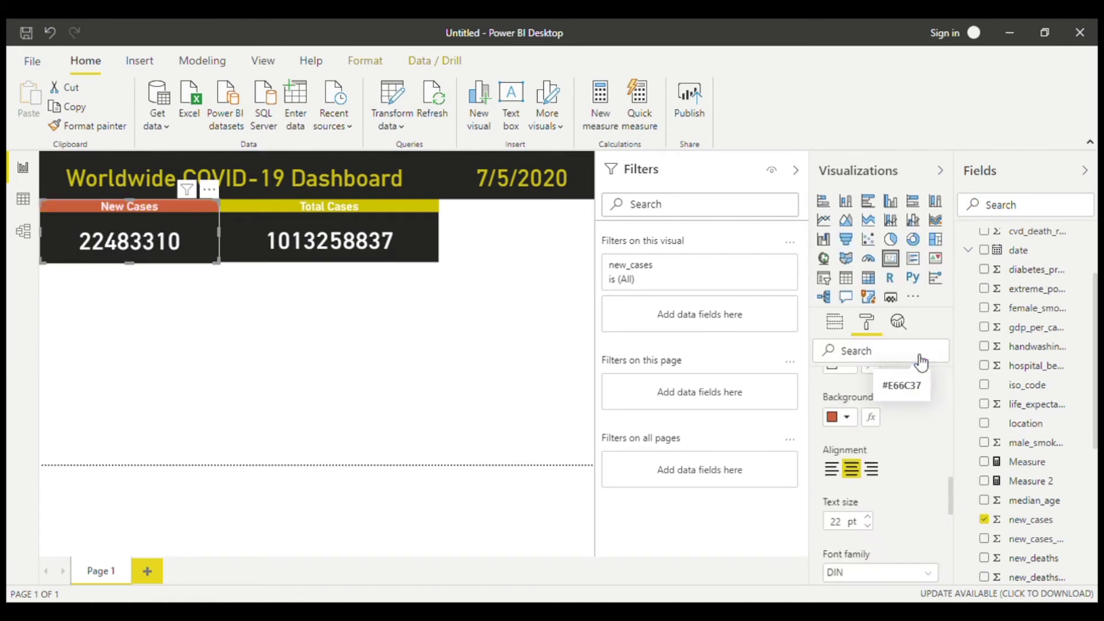
left_click(840, 416)
left_click(820, 355)
left_click(943, 300)
left_click(234, 370)
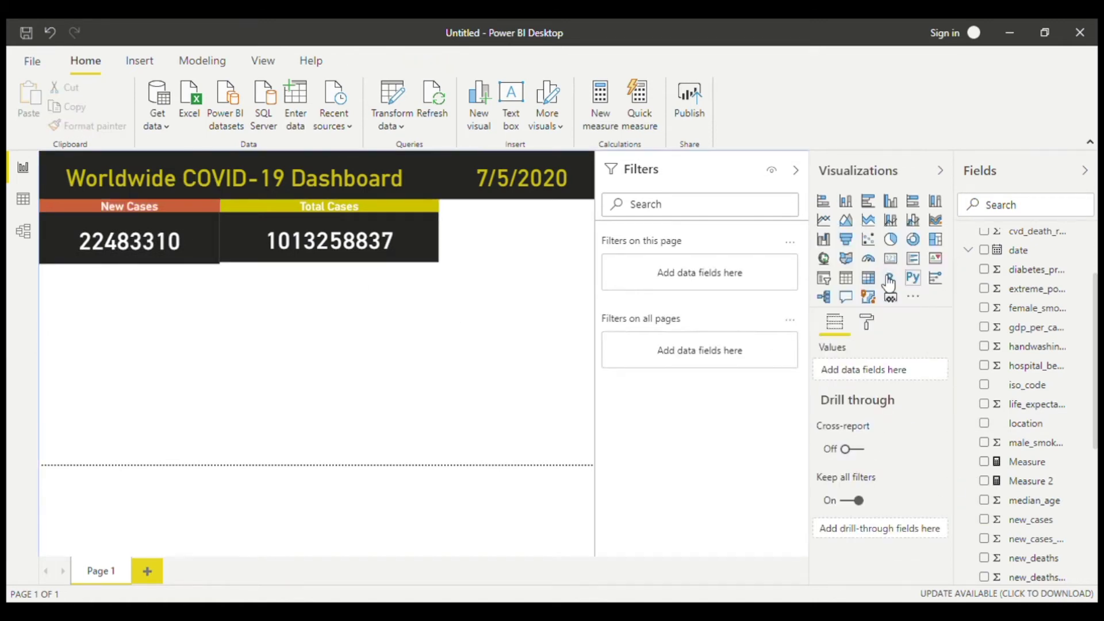
Add another card showing total_deaths.
left_click(891, 258)
left_click_drag(1098, 411, 1099, 538)
left_click(984, 516)
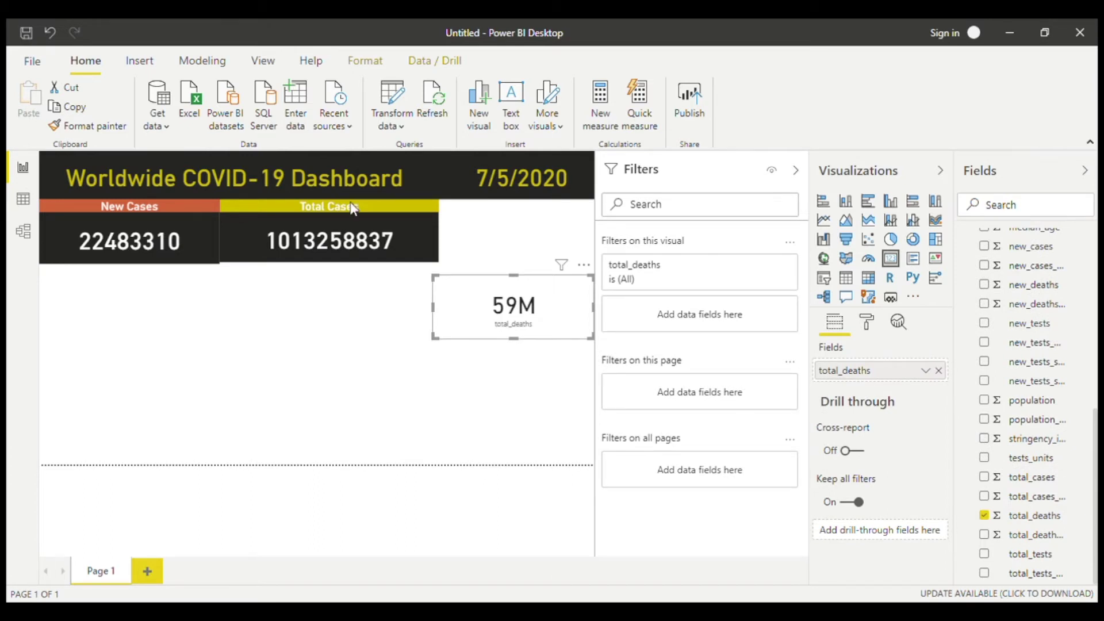
Copy the New Cases card's dark style onto the total deaths card with Format painter.
left_click(148, 222)
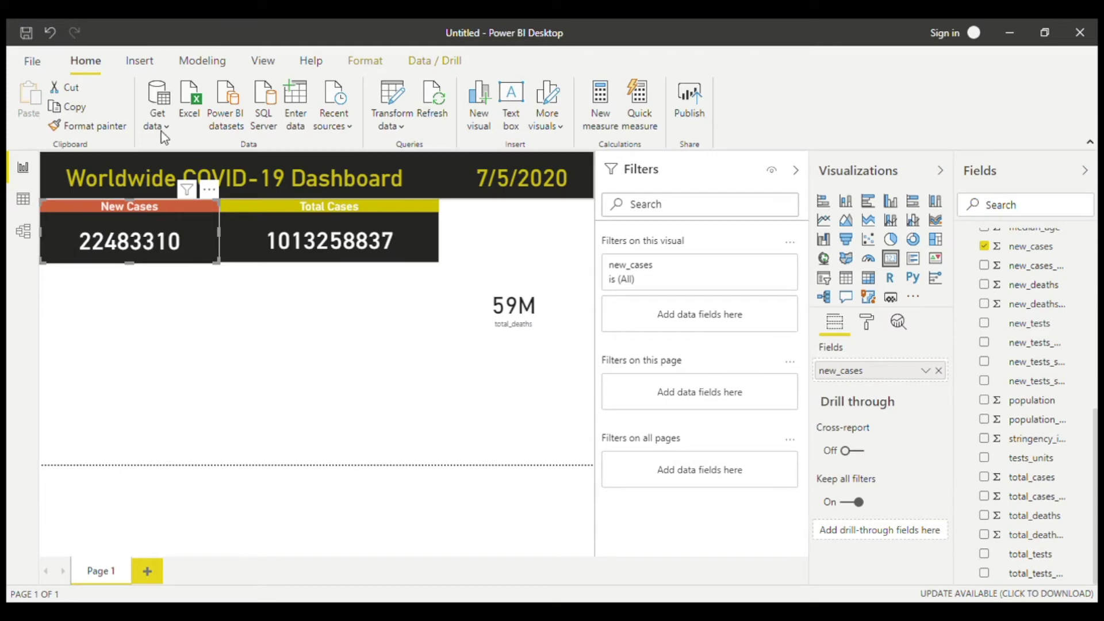
left_click(100, 129)
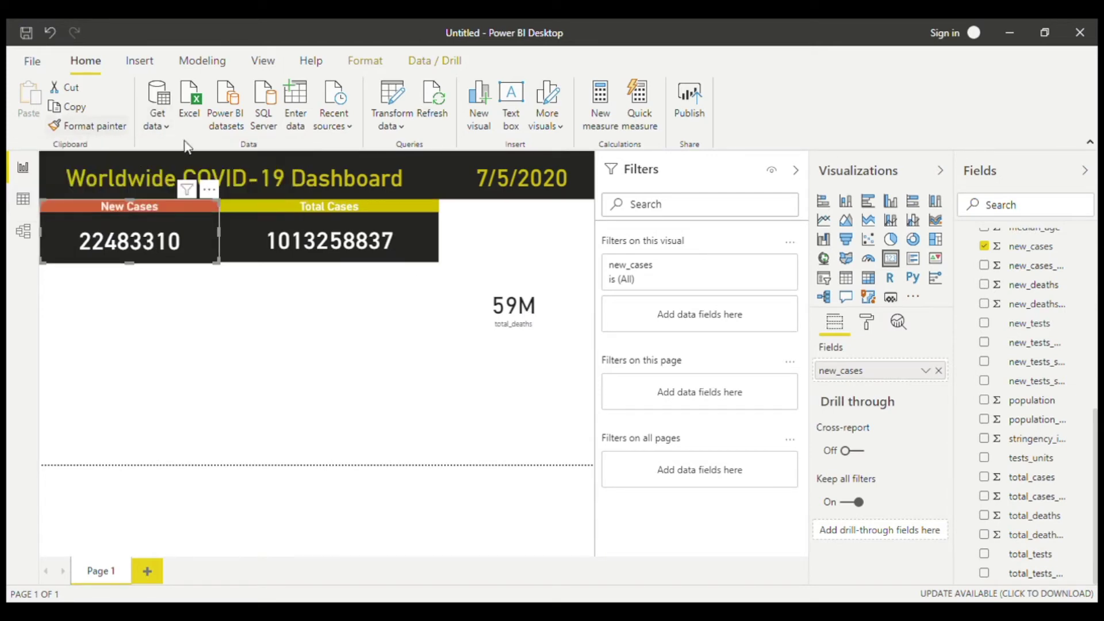
left_click(539, 303)
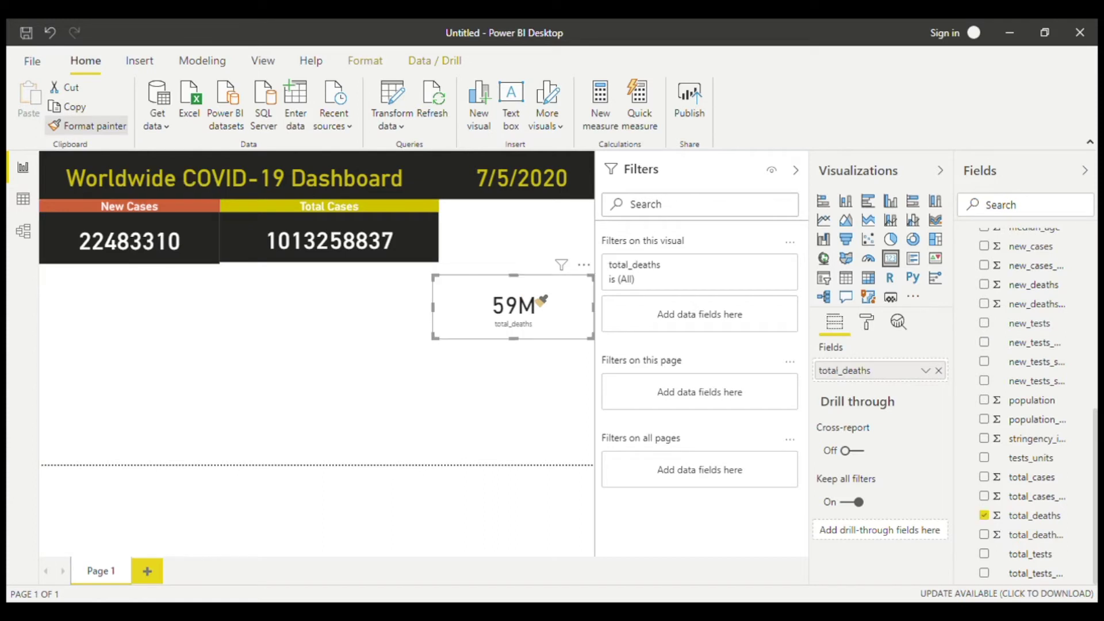
left_click(540, 301)
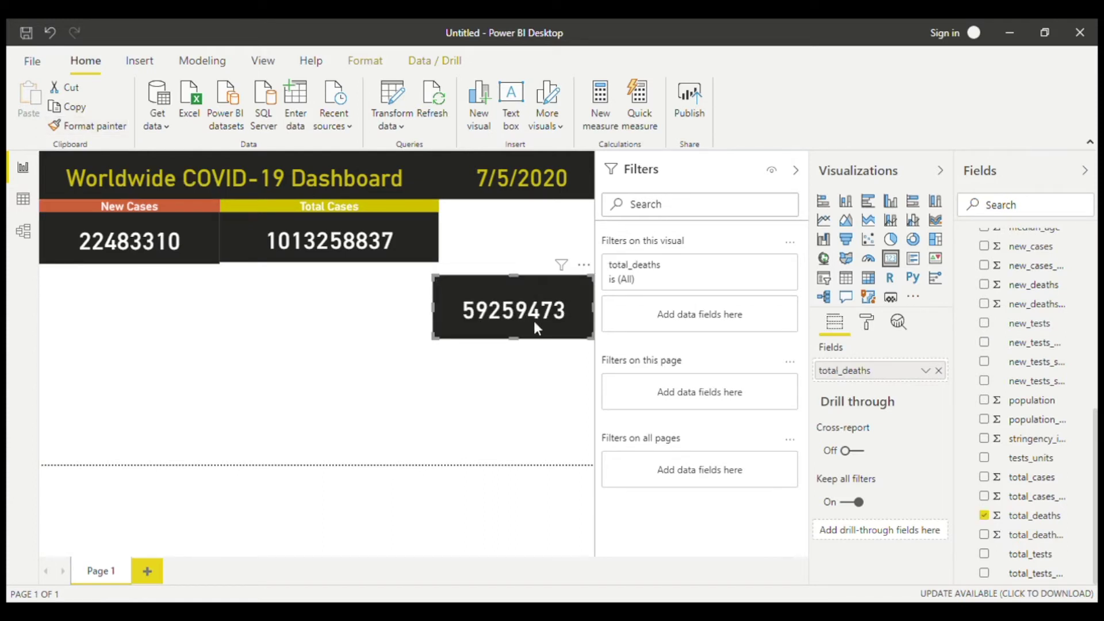
Title the card 'Total Deaths' and give its header a red background.
left_click(867, 322)
left_click(918, 468)
left_click(868, 516)
type("Total Deaths")
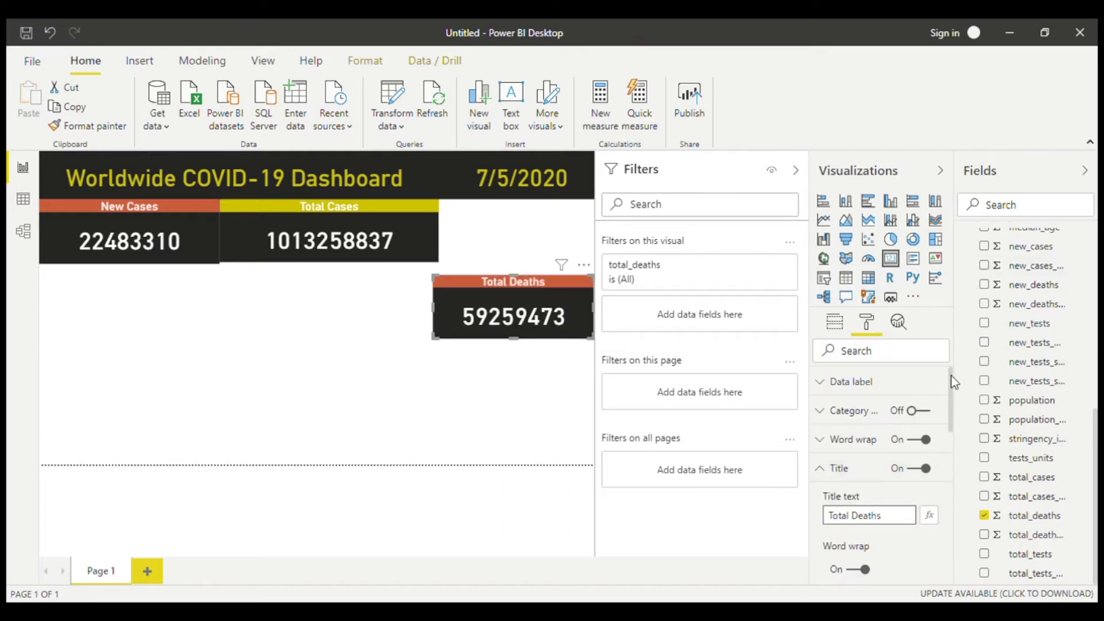
left_click_drag(951, 375, 951, 430)
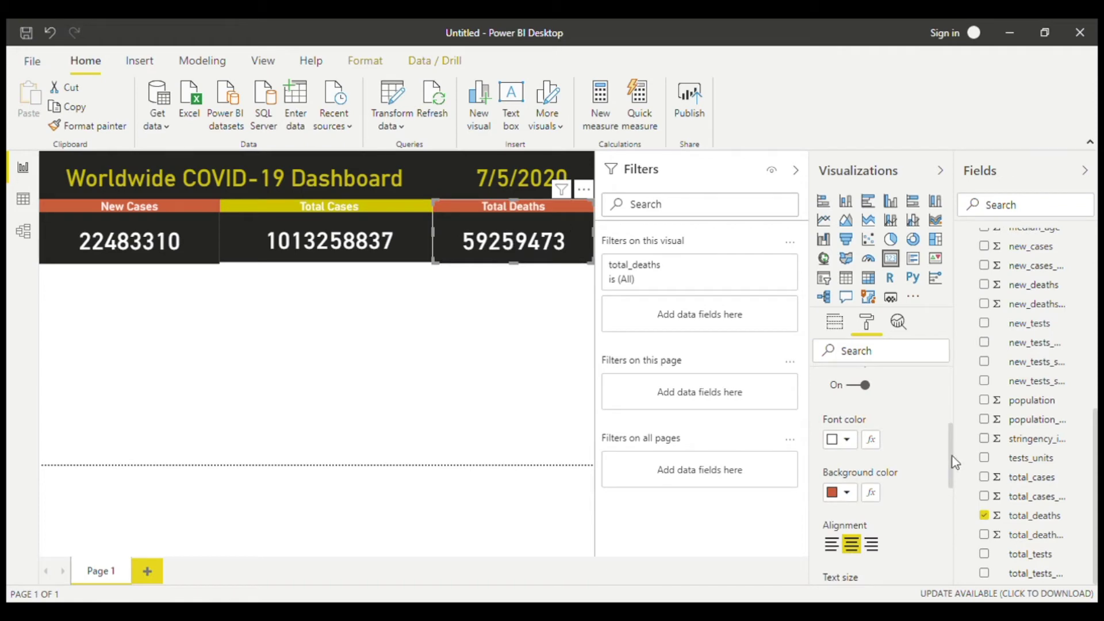
scroll(956, 463, "down", 2)
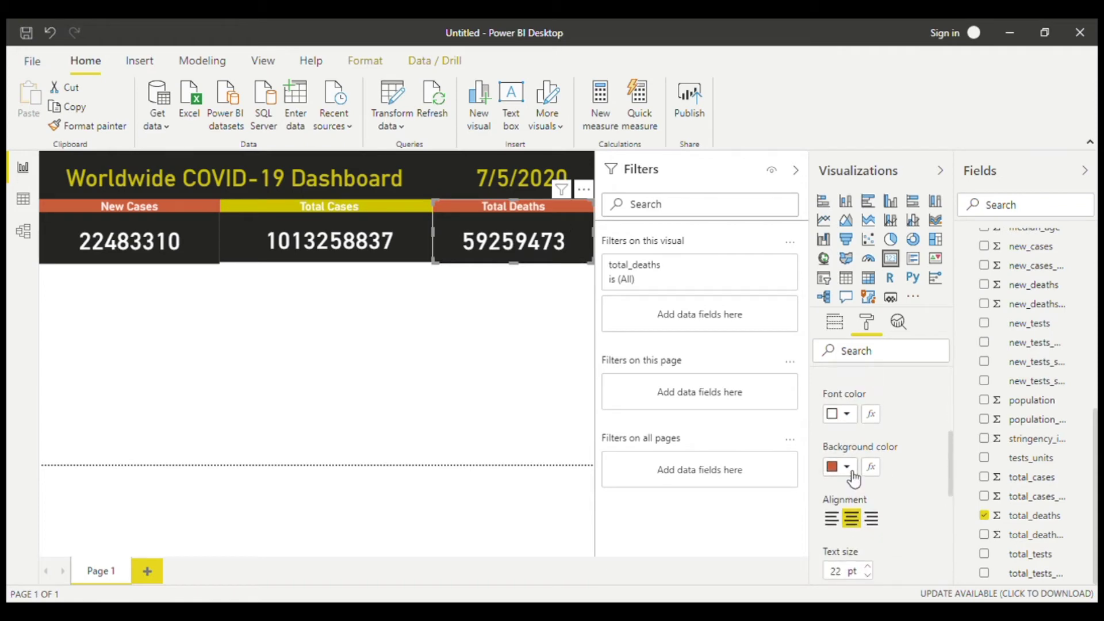
left_click(847, 467)
left_click(863, 518)
left_click(832, 452)
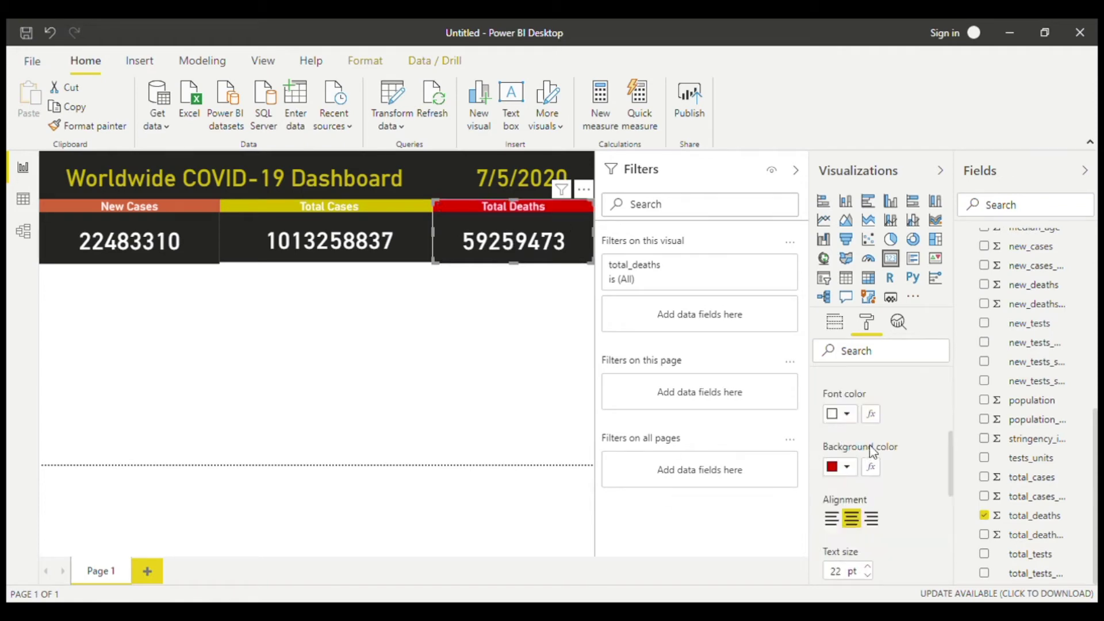
left_click(246, 276)
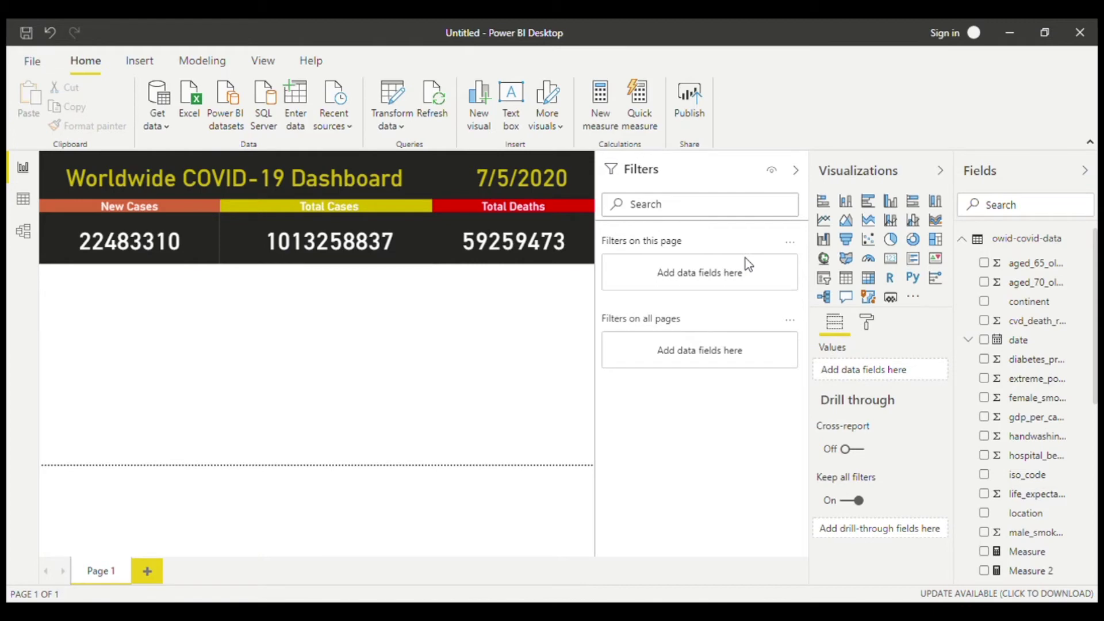
Insert a column chart plotting total_cases by location.
left_click(846, 201)
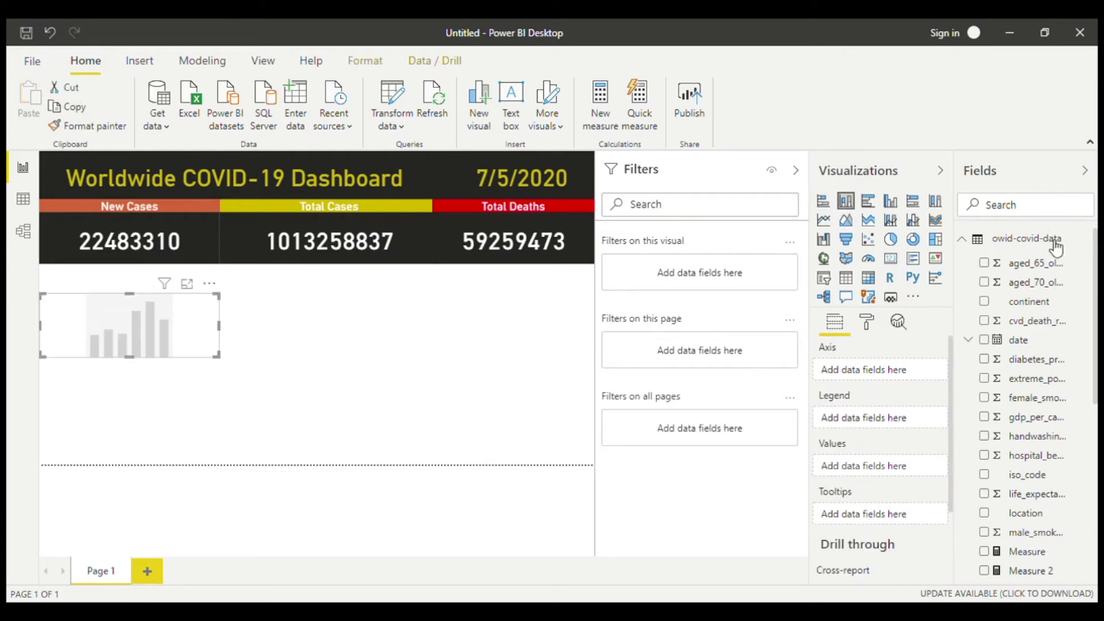
left_click(986, 513)
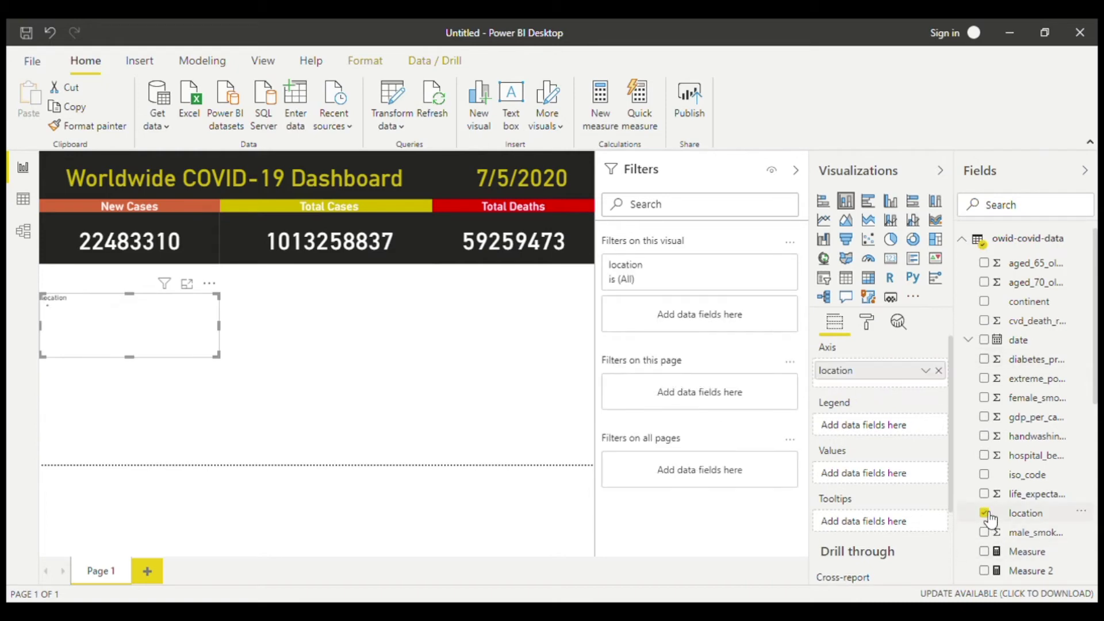
left_click_drag(1099, 385, 1098, 578)
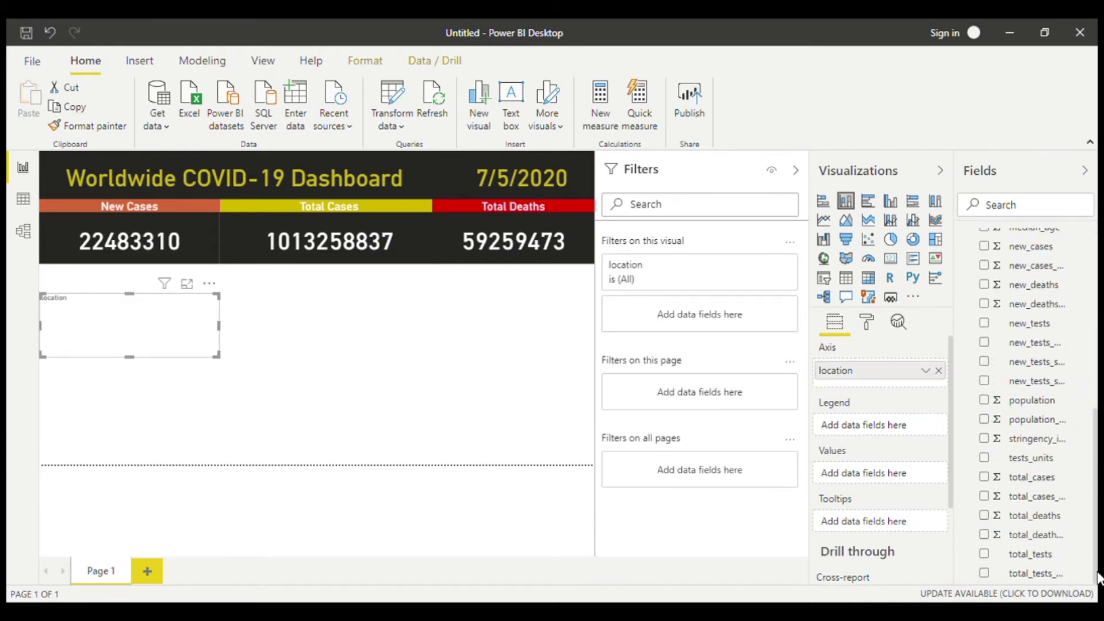
left_click(991, 479)
left_click(495, 402)
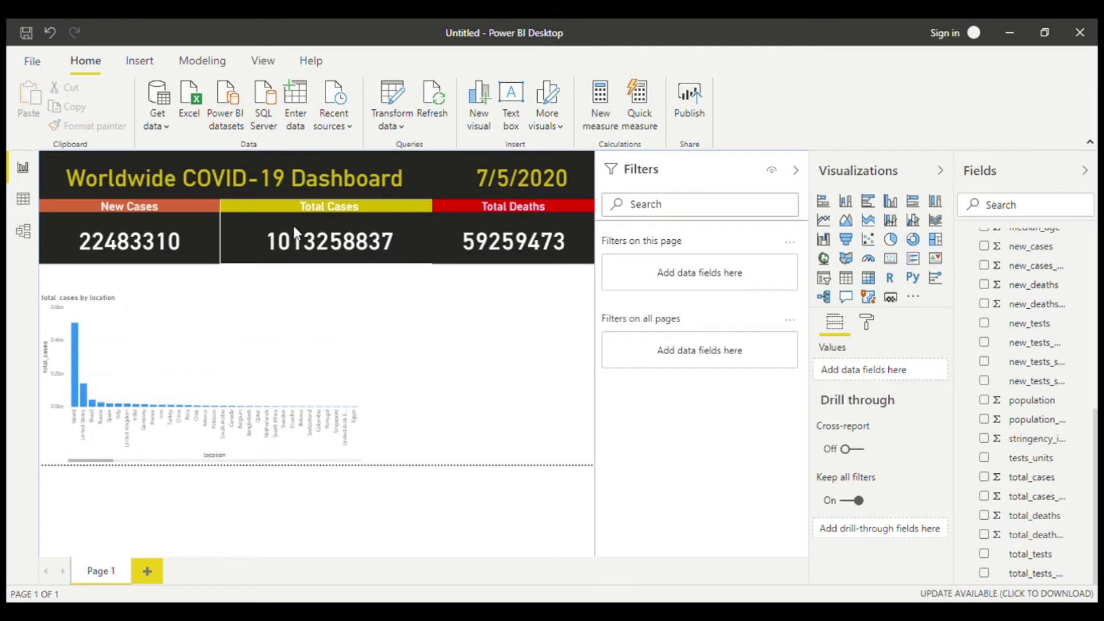
Set the Total Cases card's date filter to Top 1 by Latest date, giving 22232069.
left_click(238, 226)
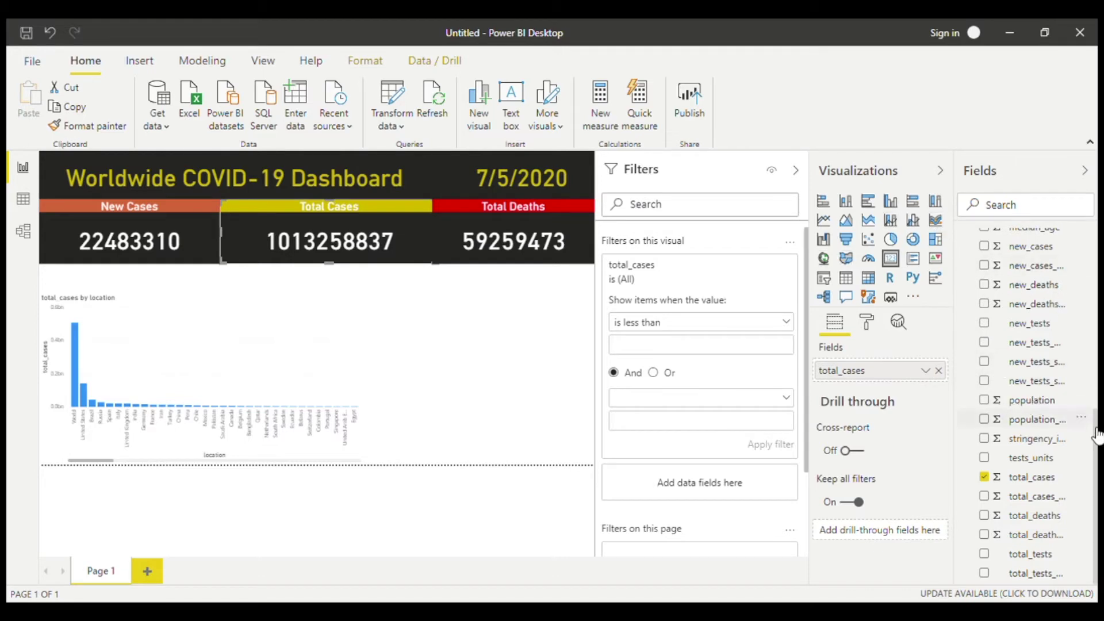
left_click_drag(1097, 428, 706, 489)
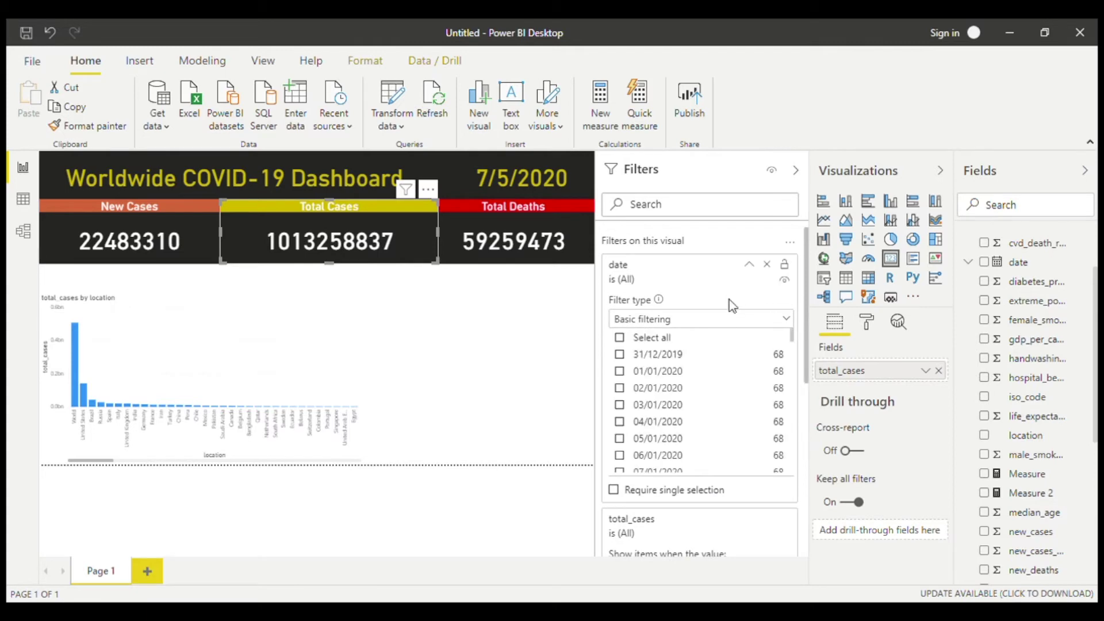
left_click(728, 322)
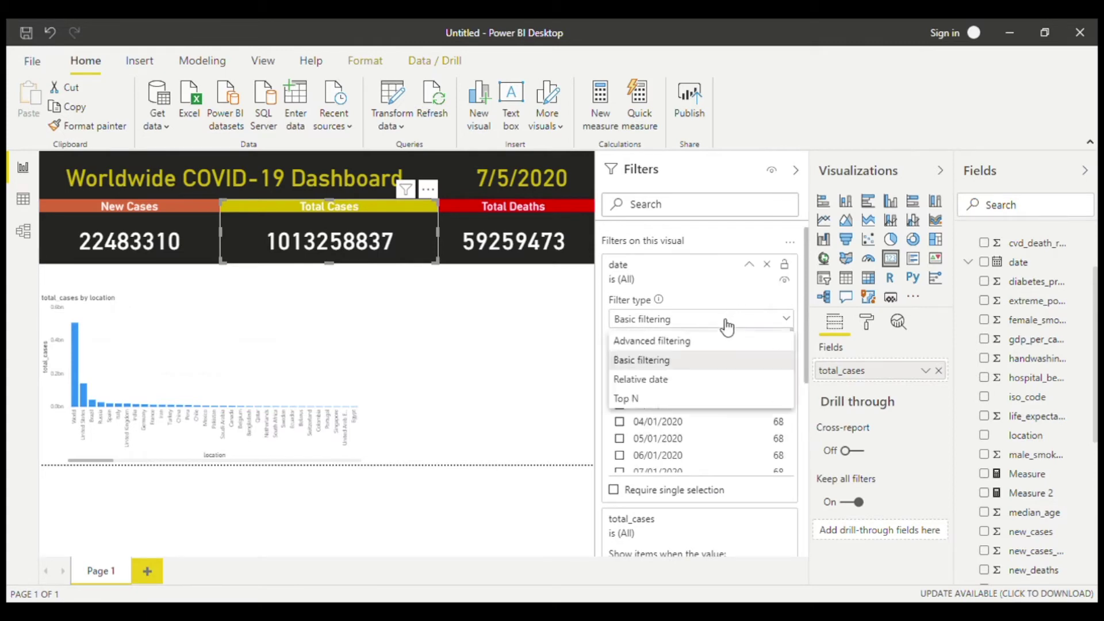
left_click(702, 401)
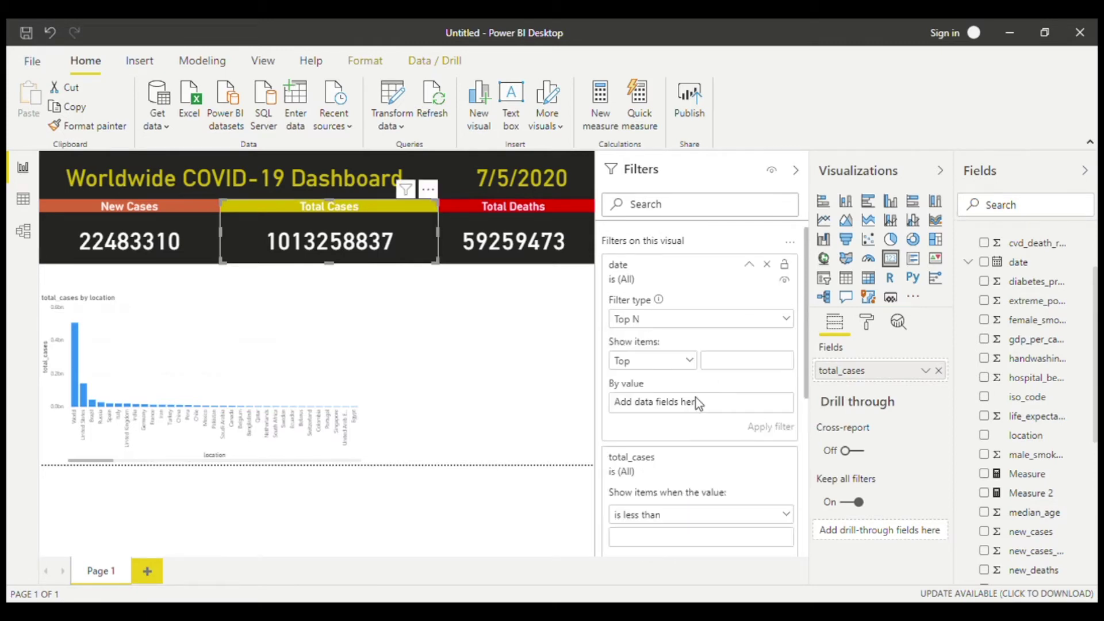
left_click(725, 368)
type("1")
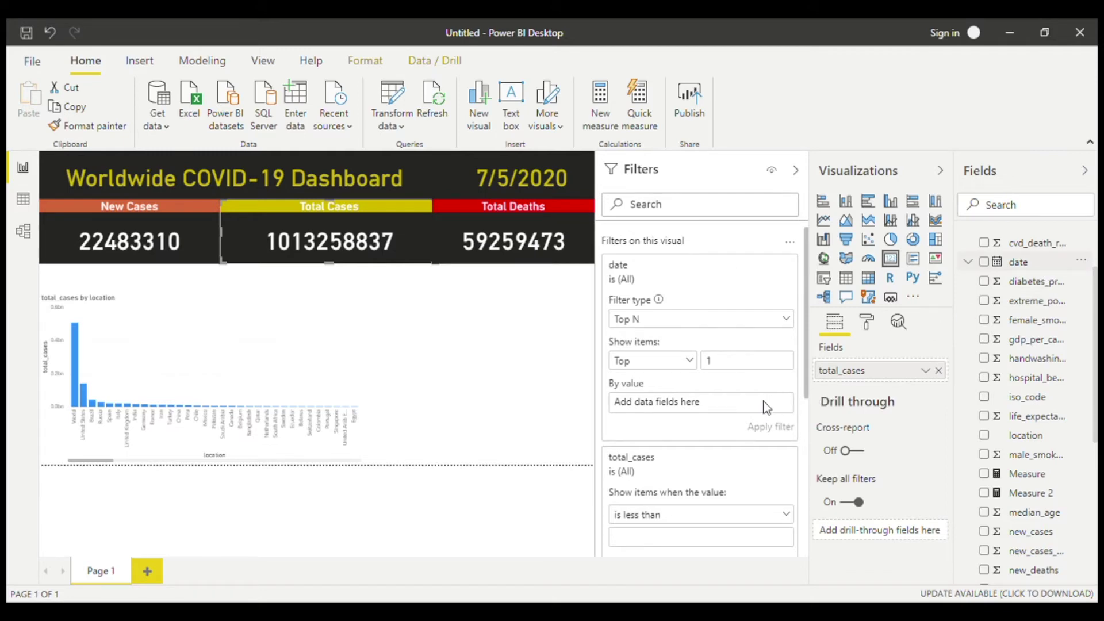
left_click_drag(767, 407, 771, 409)
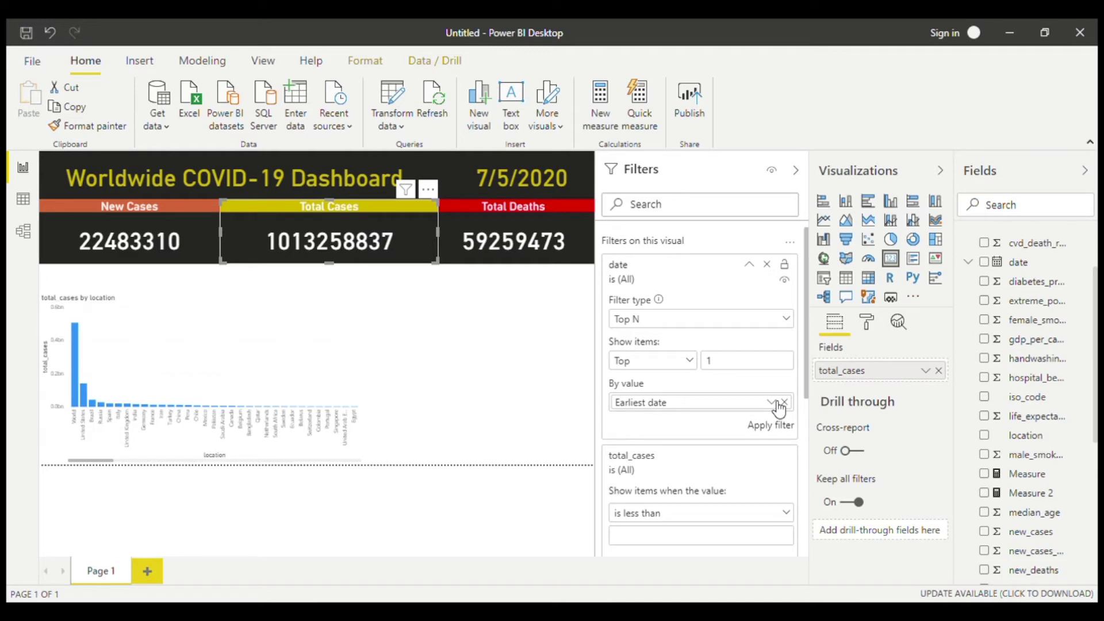
left_click(772, 402)
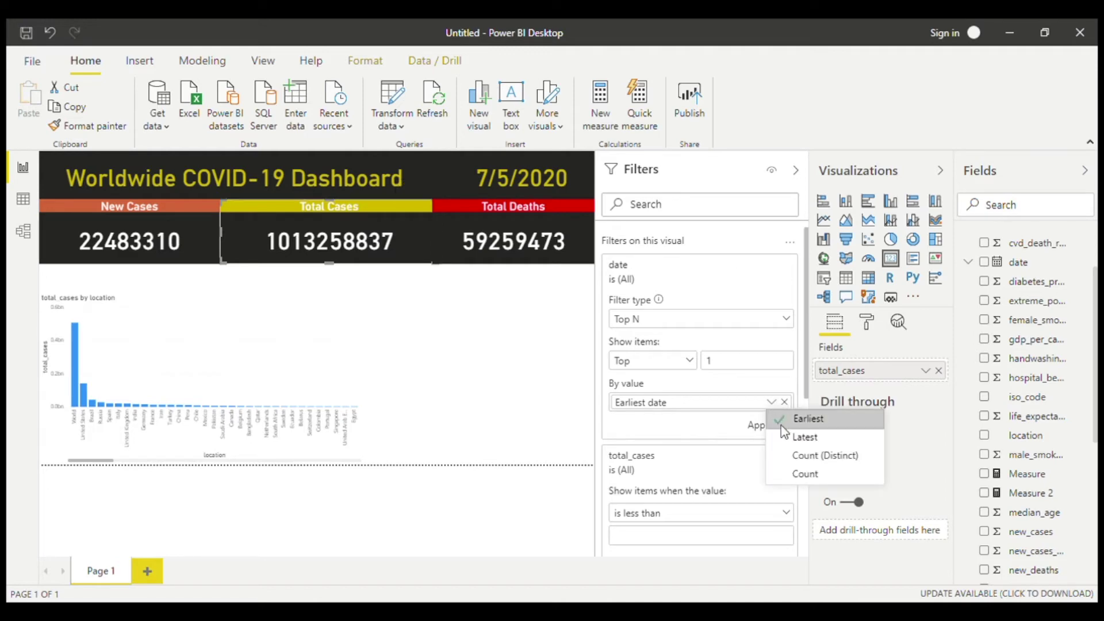
left_click(790, 441)
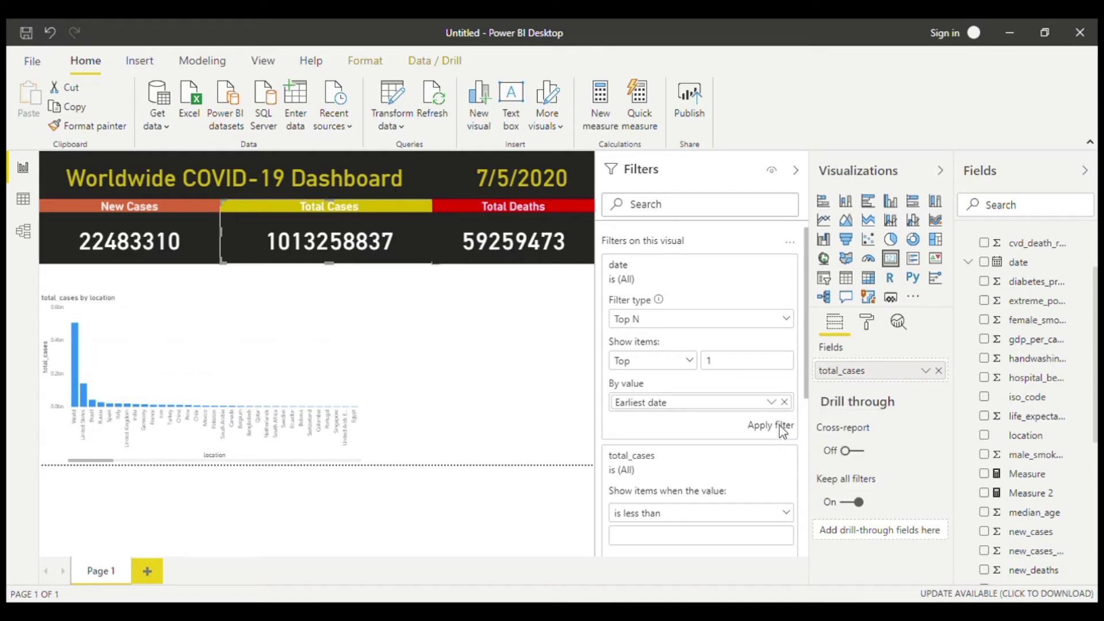
left_click(787, 430)
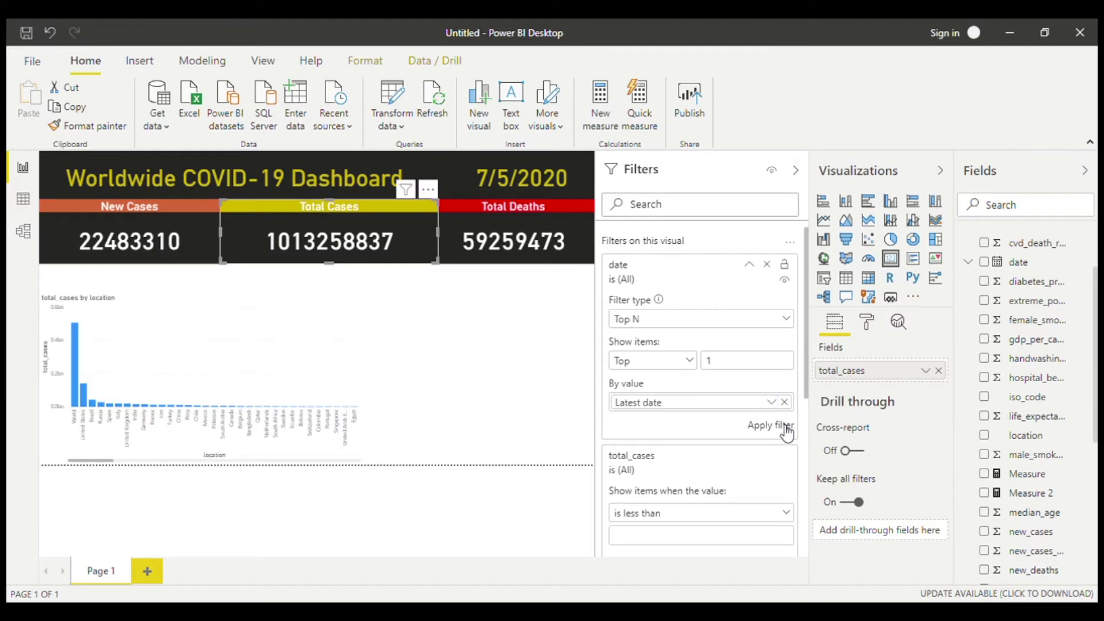
left_click(787, 431)
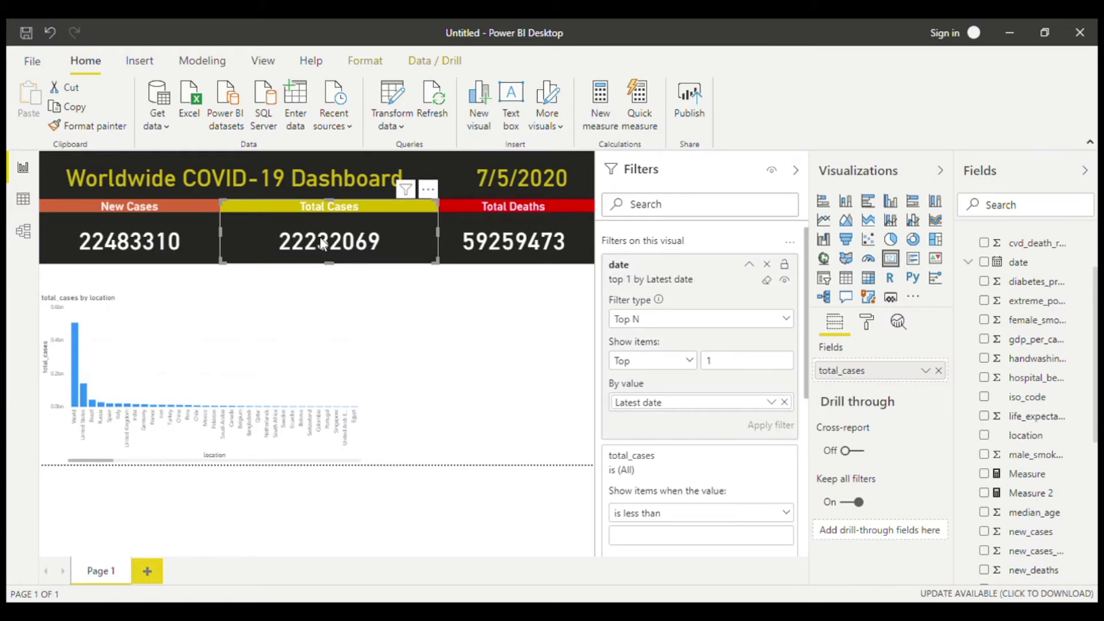
left_click(371, 259)
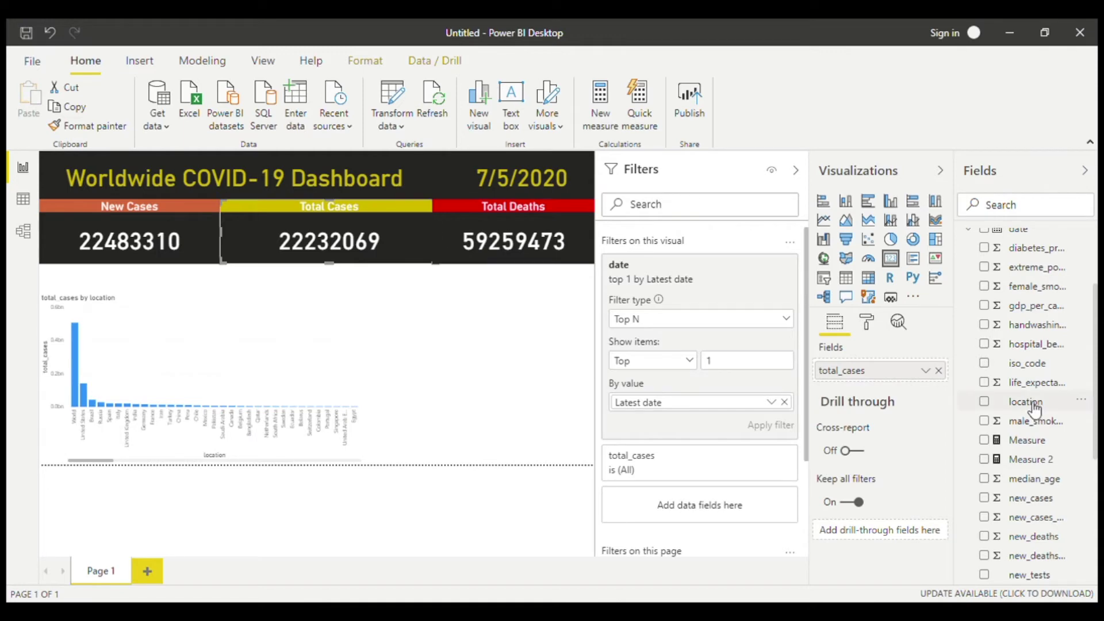
Add a location filter on the Total Cases card keeping only World, so it reads 11241655.
left_click_drag(1037, 410, 686, 512)
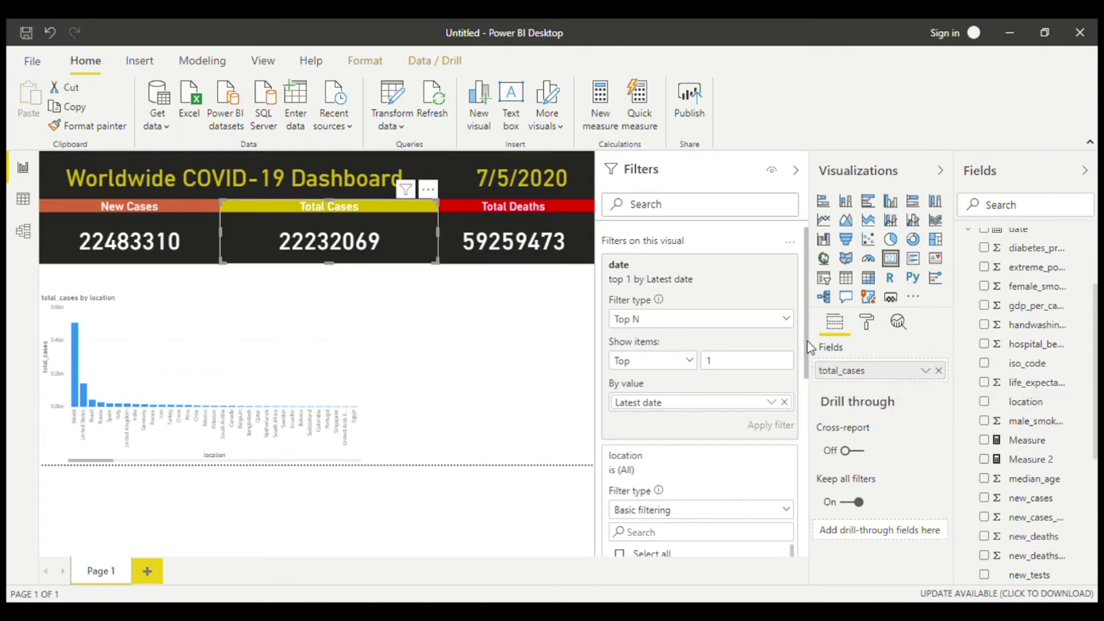
left_click_drag(807, 345, 808, 382)
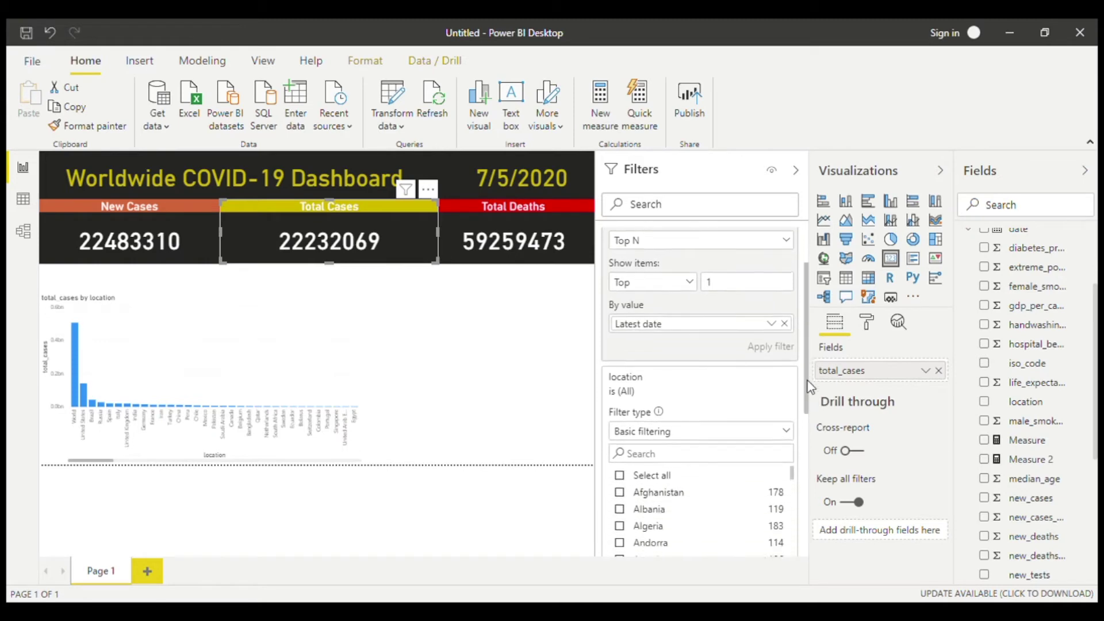
left_click(689, 455)
type("worl")
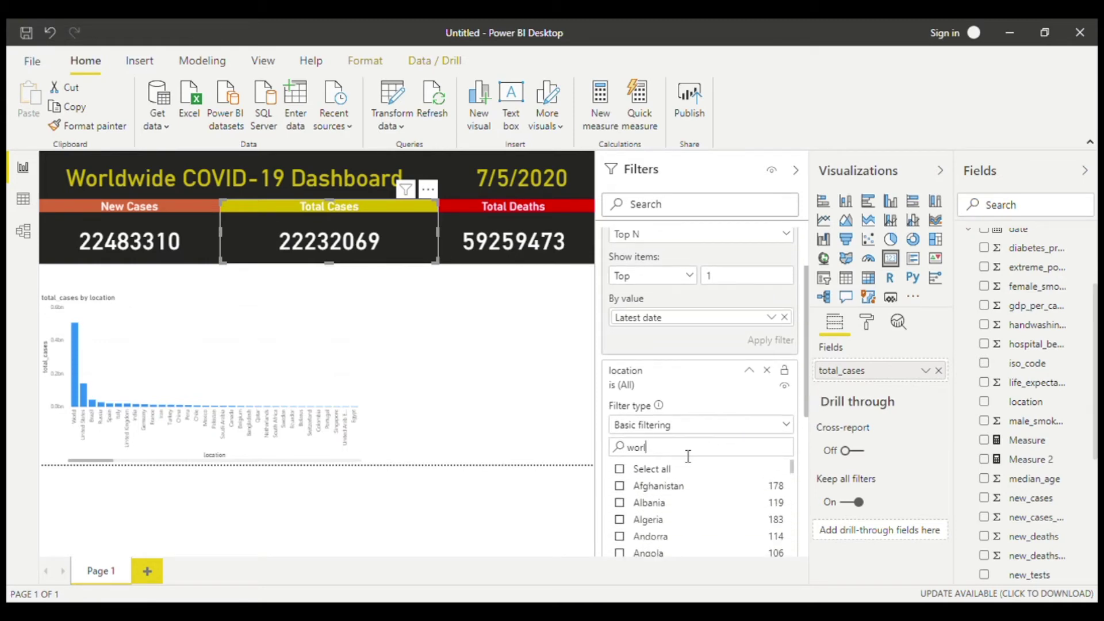
left_click(620, 470)
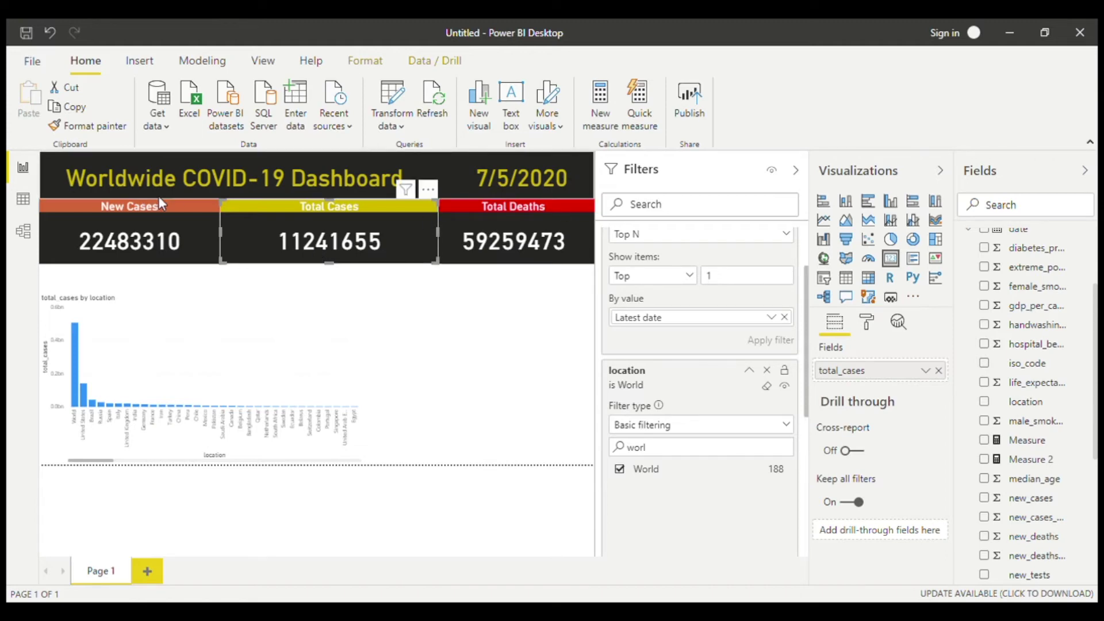
left_click(371, 202)
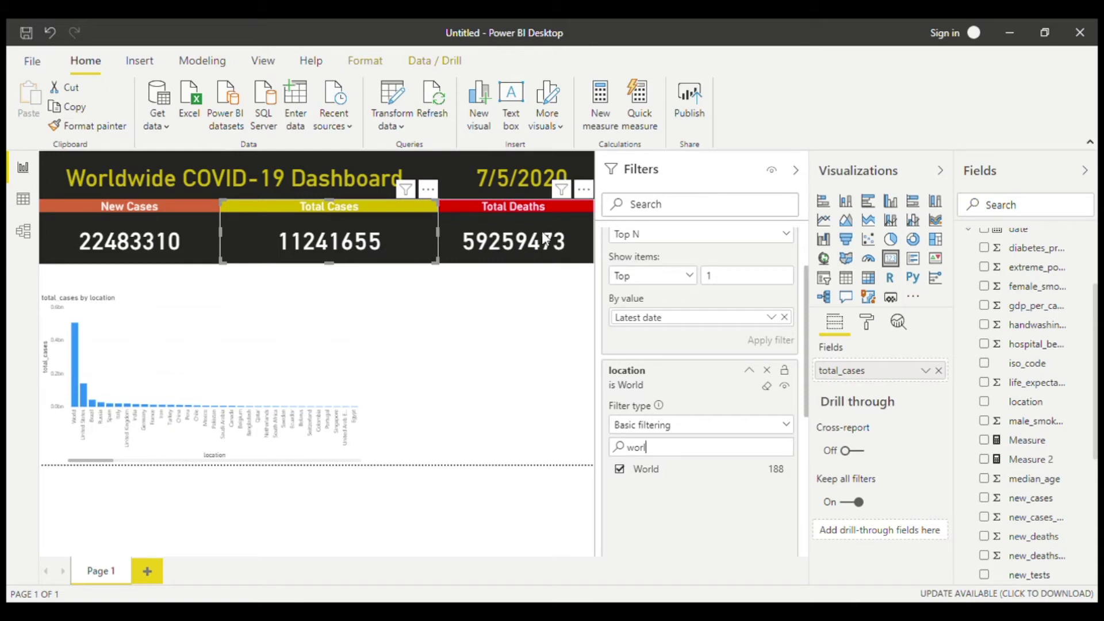
Filter the Total Deaths card to location World and the Top 1 date by latest date.
left_click(465, 216)
left_click_drag(1026, 402, 698, 271)
left_click(702, 341)
type("world")
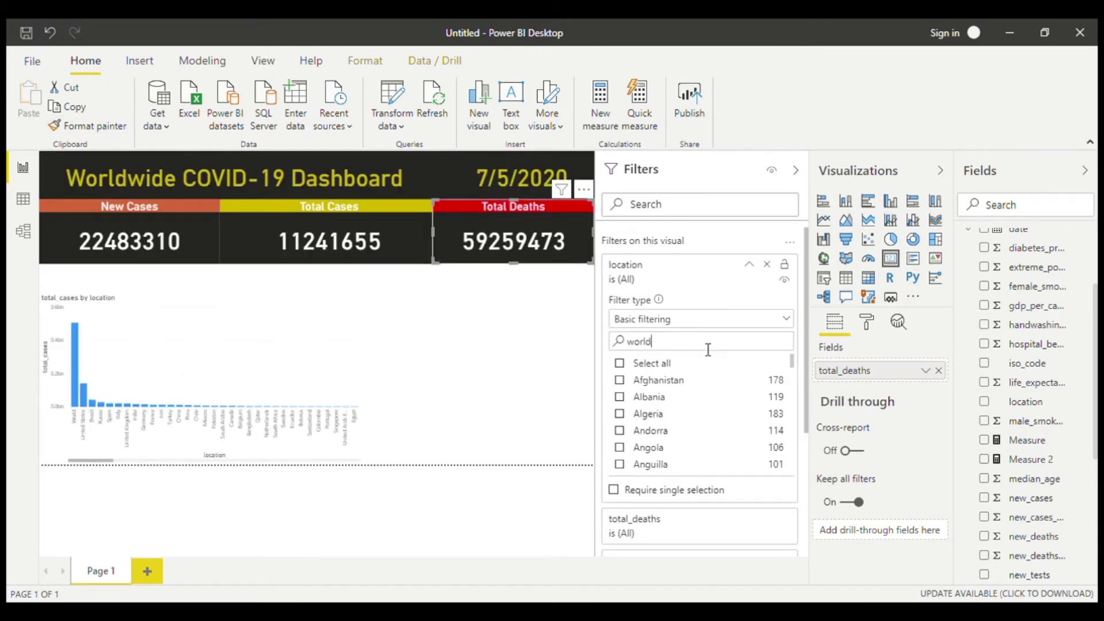
left_click(620, 363)
left_click_drag(712, 561, 697, 545)
left_click(772, 402)
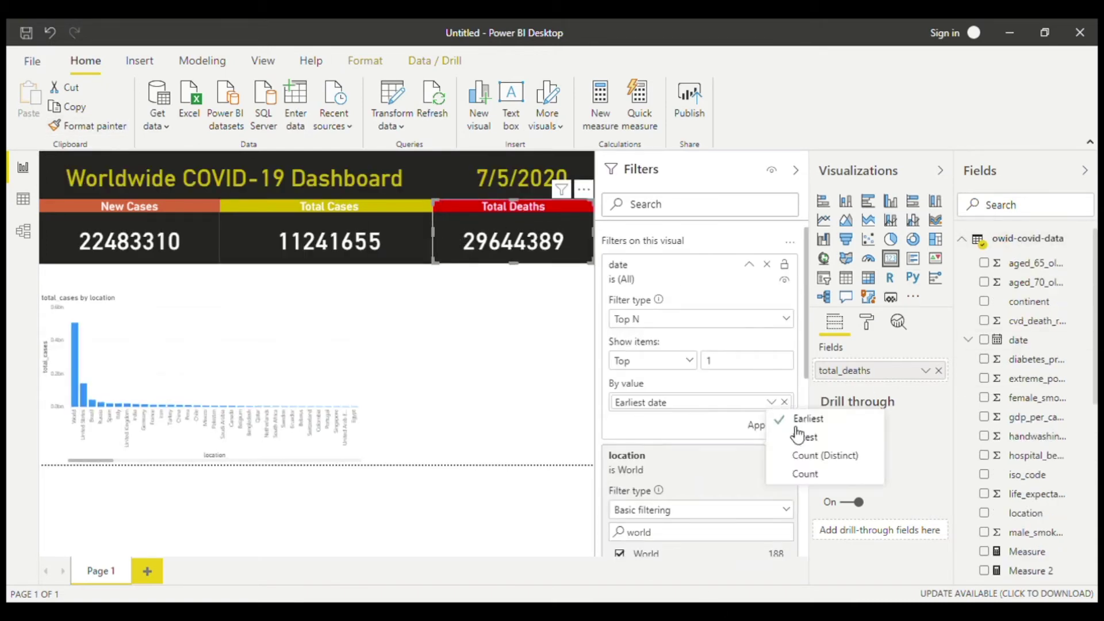
left_click(769, 435)
left_click(768, 435)
Give the New Cases card a Top 1 date filter ranked by latest date.
left_click(129, 241)
left_click(702, 319)
left_click(627, 375)
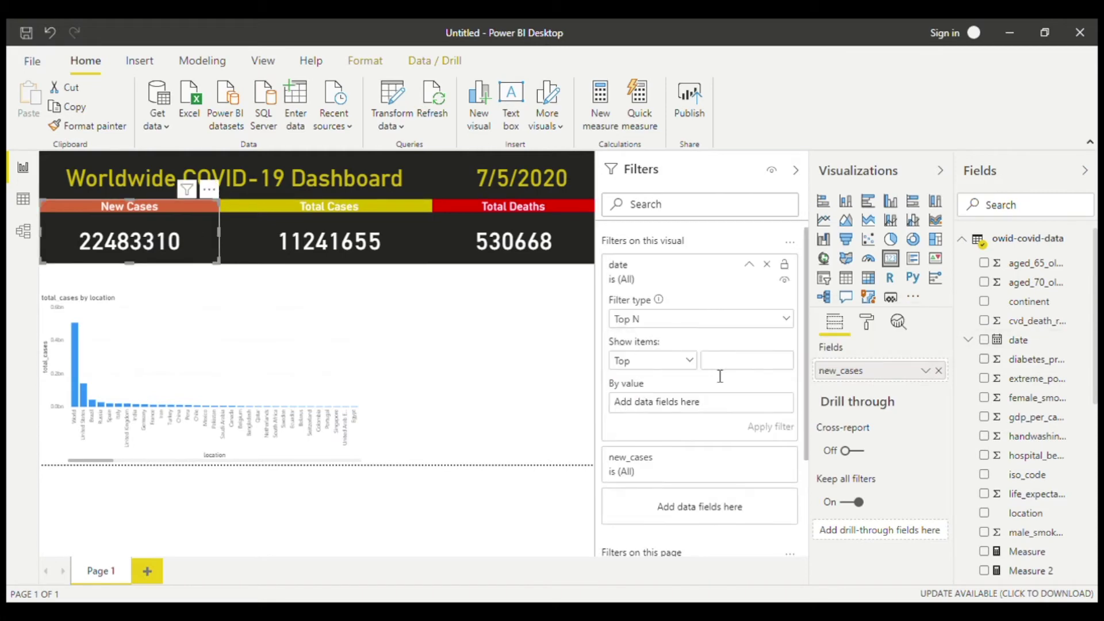
type("1")
left_click_drag(1019, 340, 702, 402)
left_click(771, 402)
left_click(805, 437)
left_click(758, 425)
Limit the New Cases card's location filter to World only.
left_click_drag(1026, 513, 734, 545)
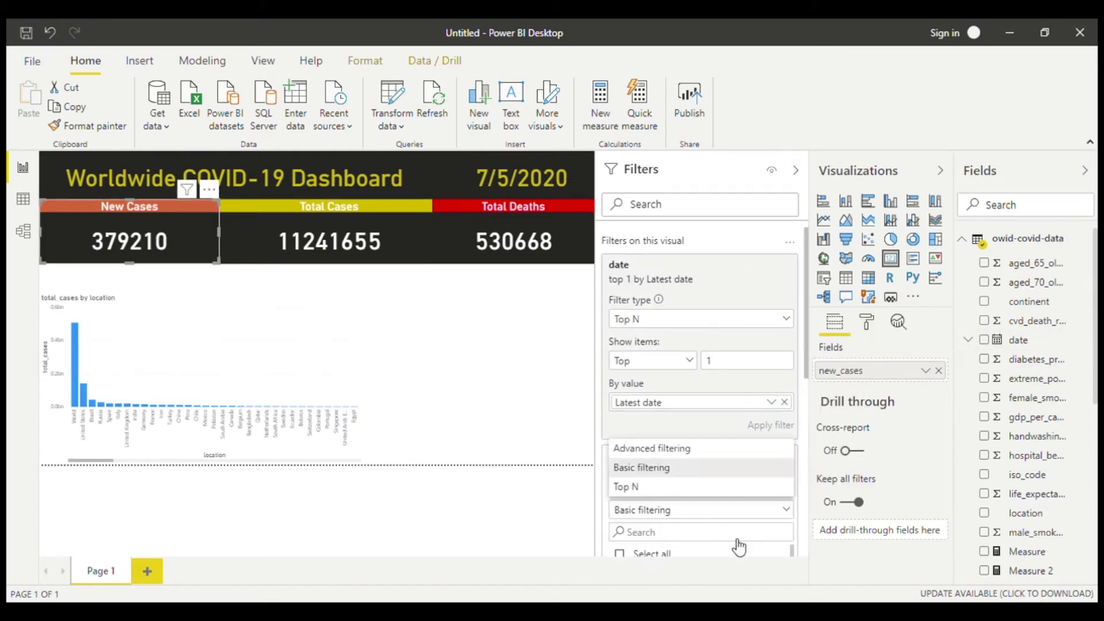
left_click(702, 530)
type("world")
left_click(669, 371)
left_click(749, 267)
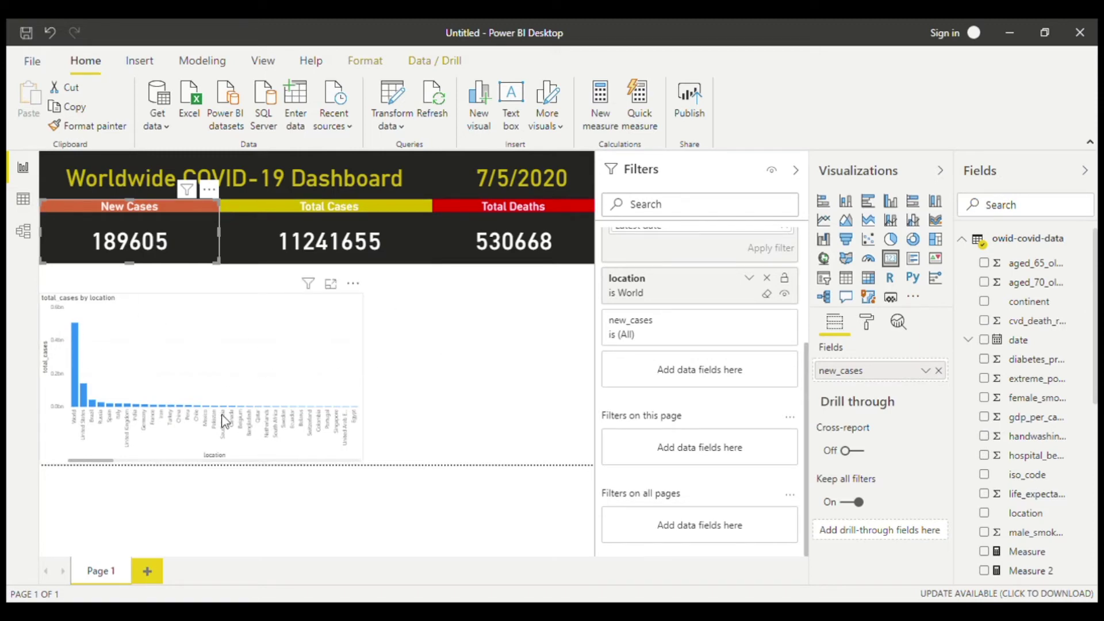
left_click(212, 336)
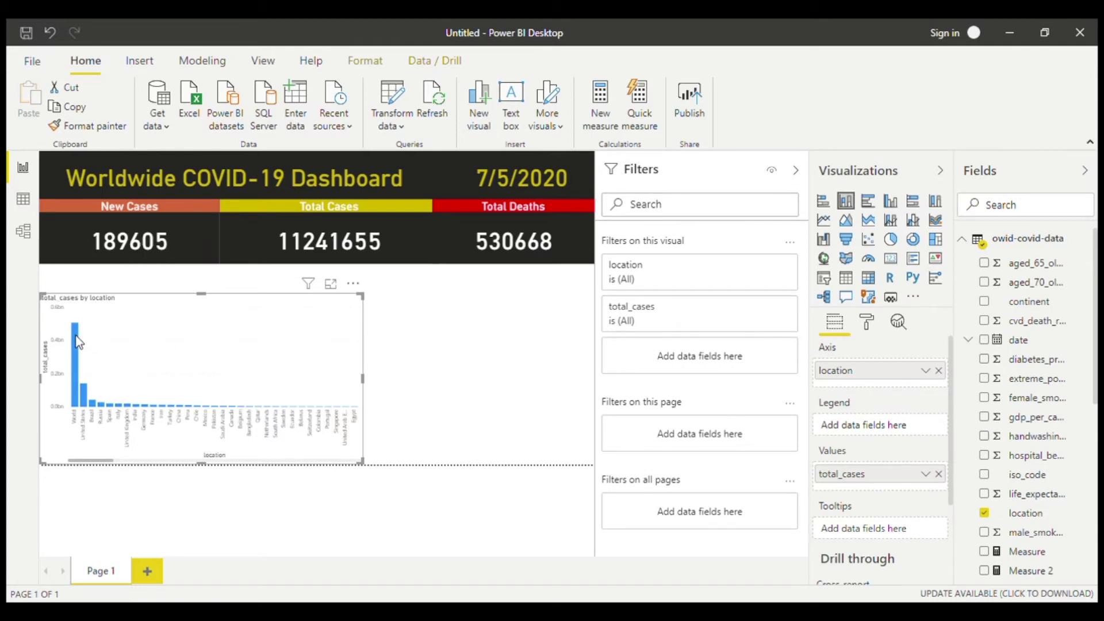
Add a Top 1 by latest date filter to the bar chart, showing World at 11241655.
mouse_move(79, 343)
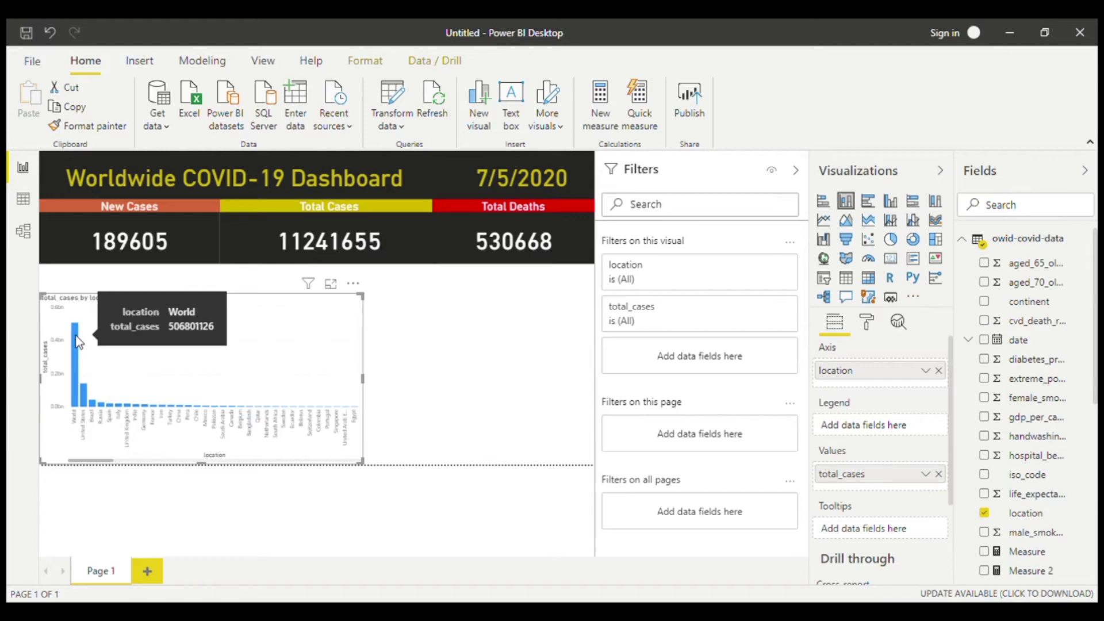
left_click(699, 271)
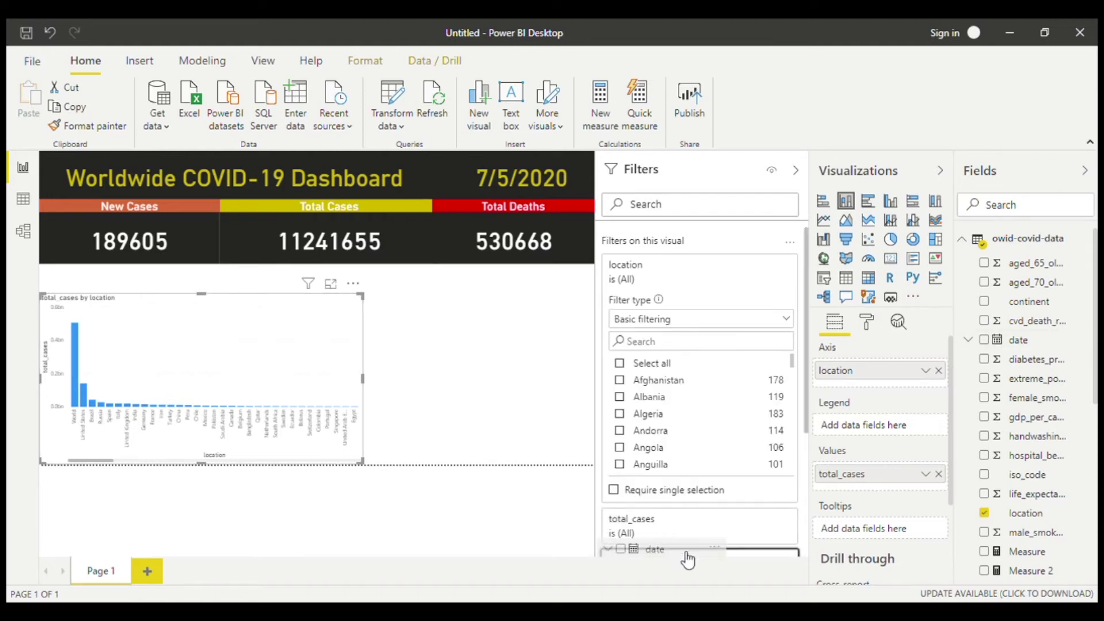
left_click(699, 318)
left_click(629, 396)
type("1")
left_click_drag(1018, 340, 727, 405)
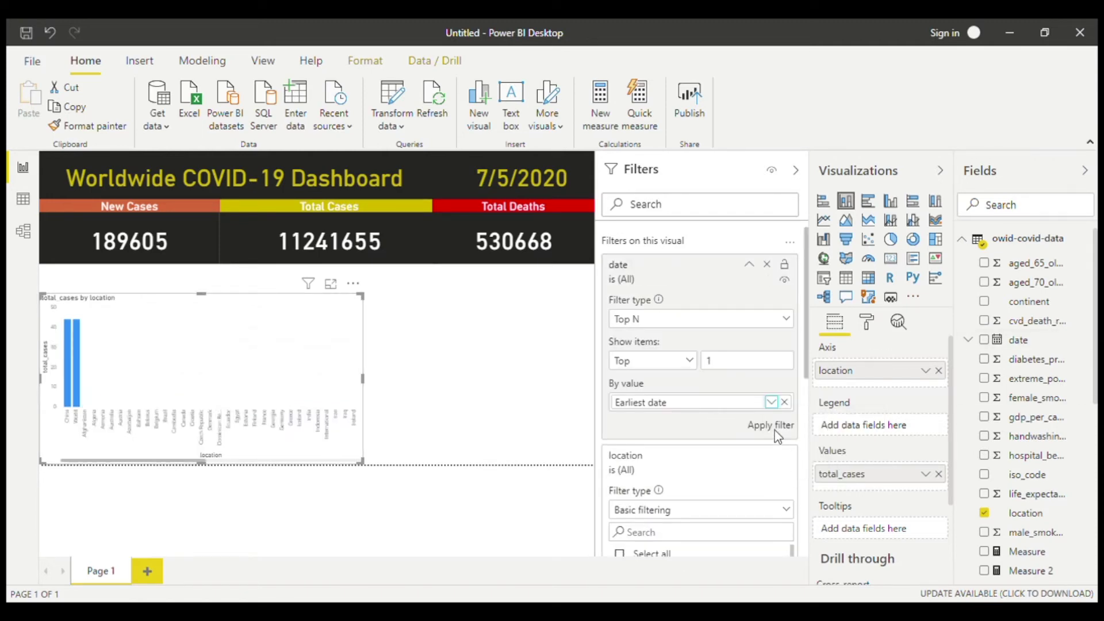
left_click(770, 427)
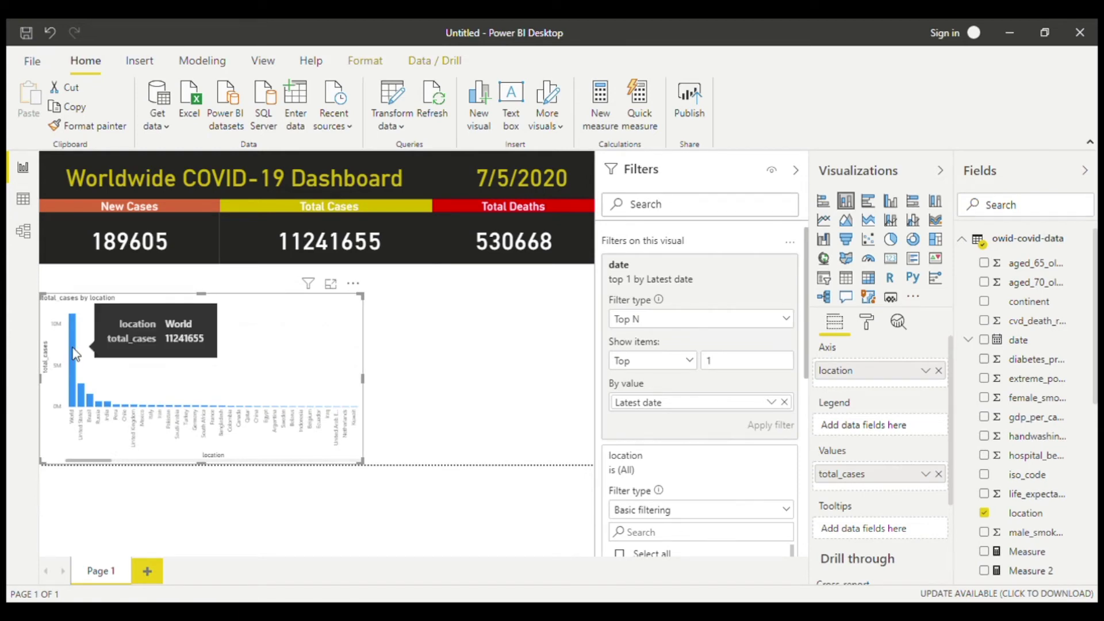
Select all locations in the bar chart's filter, then untick World after searching 'worl'.
mouse_move(85, 400)
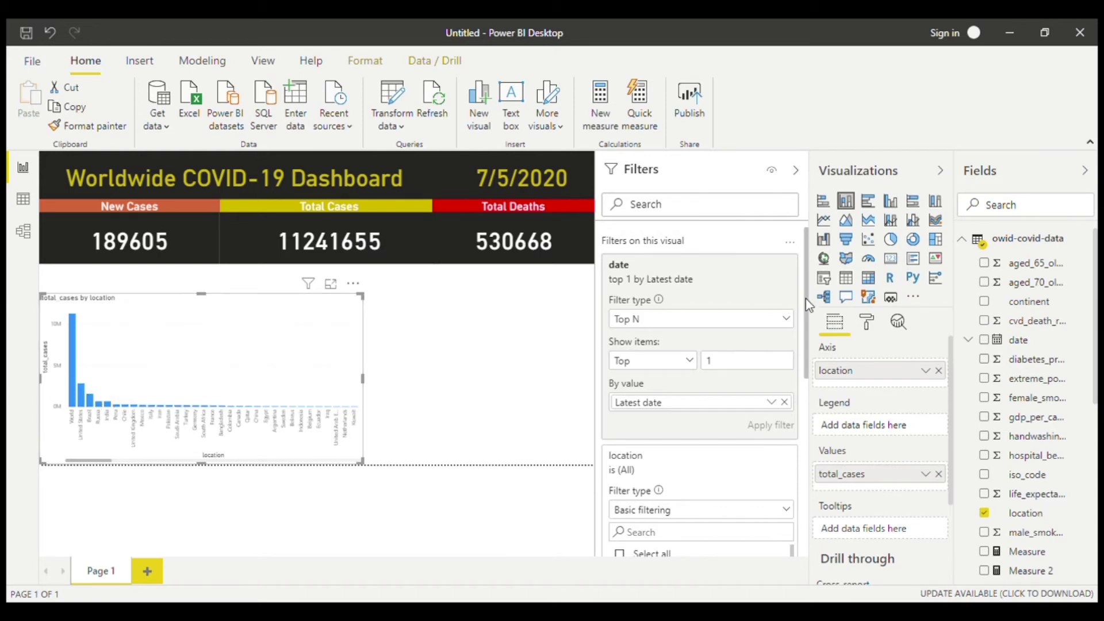
left_click_drag(806, 299, 803, 403)
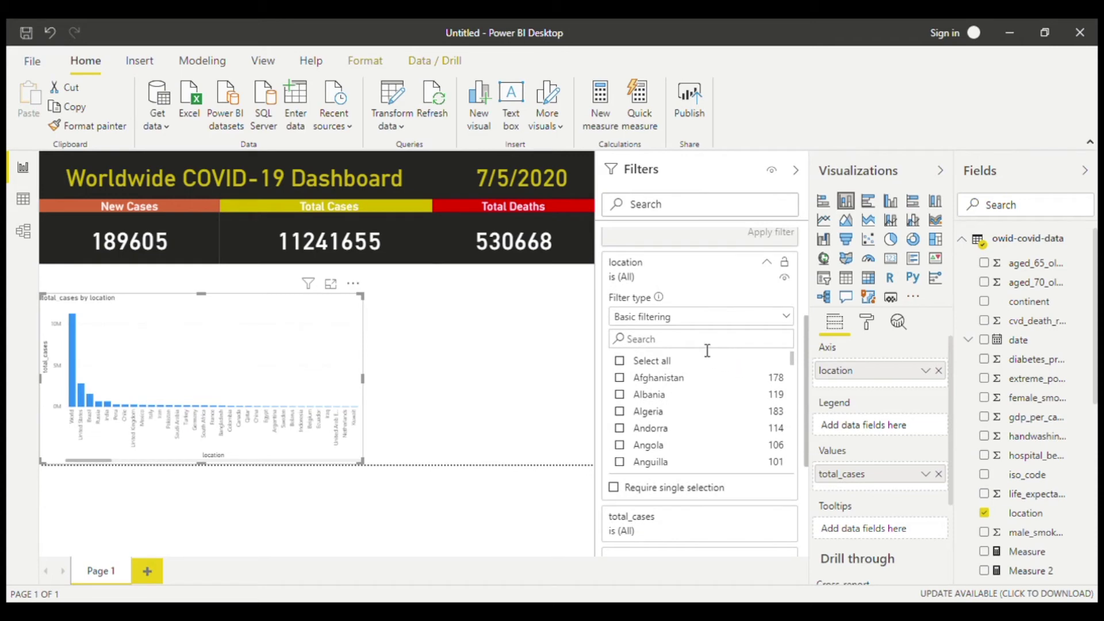
left_click(624, 363)
left_click(642, 343)
type("worl")
left_click(620, 361)
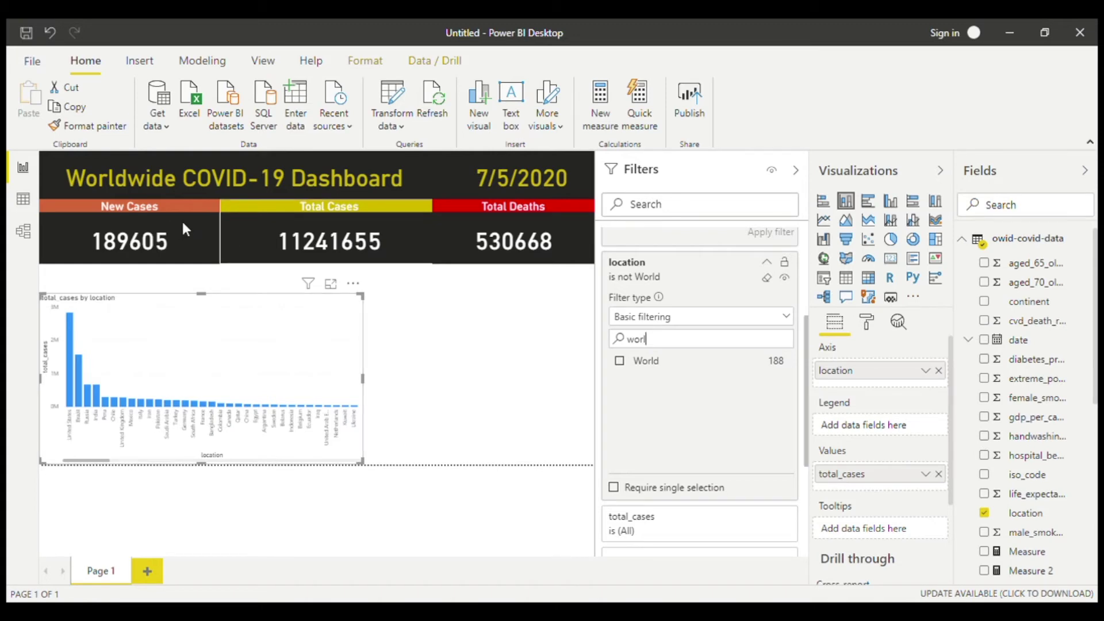
left_click(103, 128)
Paint the New Cases card's dark styling onto the bar chart.
left_click(141, 329)
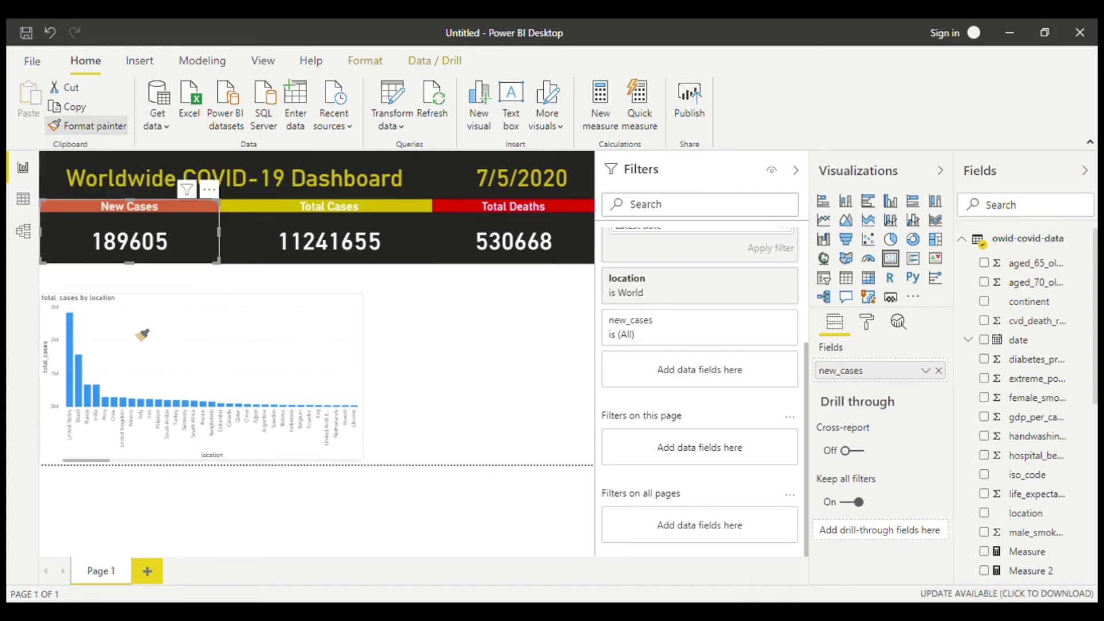
left_click(163, 300)
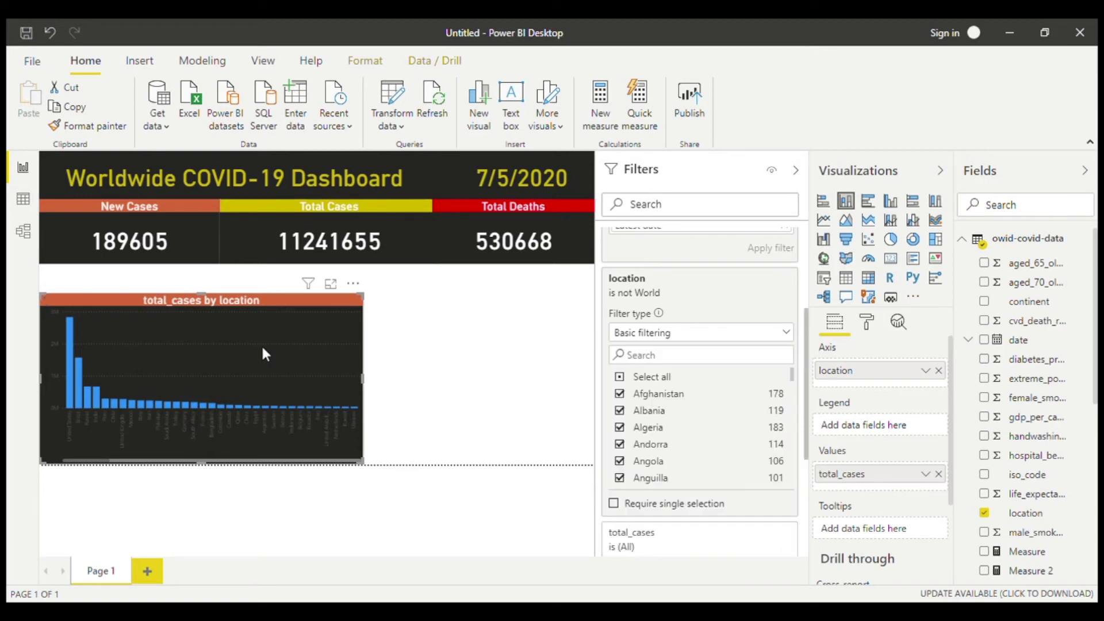
left_click(868, 322)
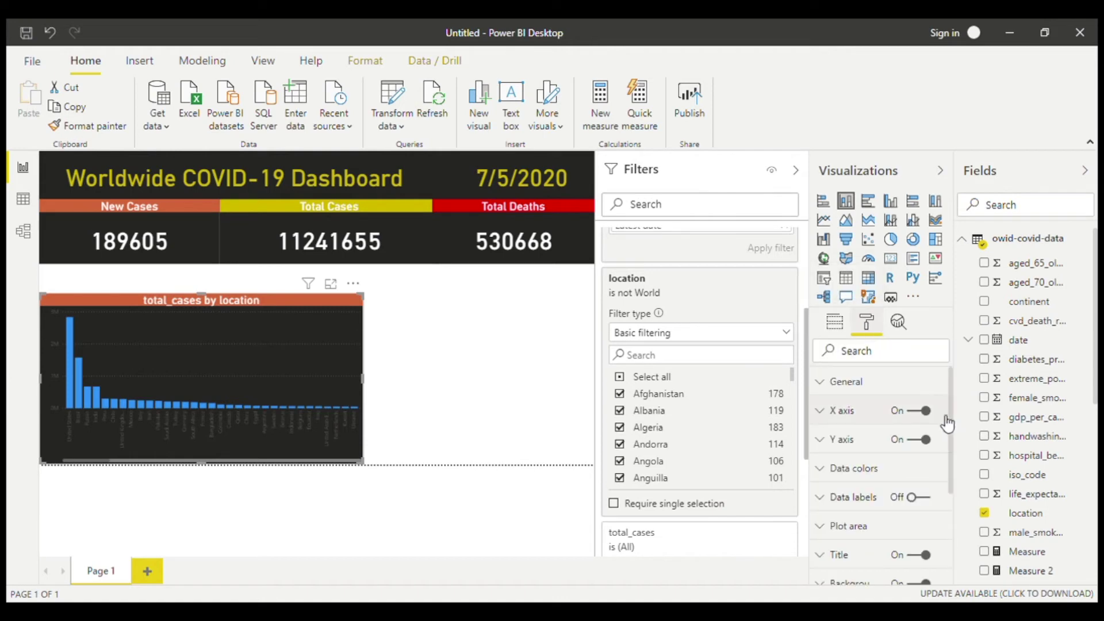
Make the bar chart's x-axis labels white and title it 'Total Cases By Country'.
left_click(948, 420)
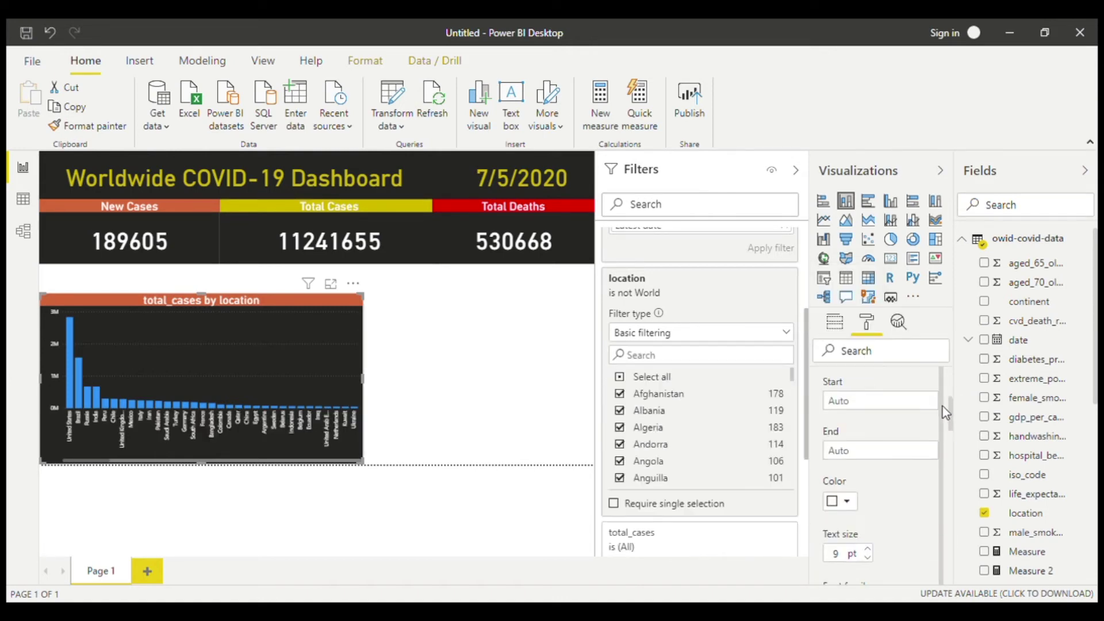
scroll(943, 407, "down", 5)
triple_click(868, 445)
type("Total Cases By Country")
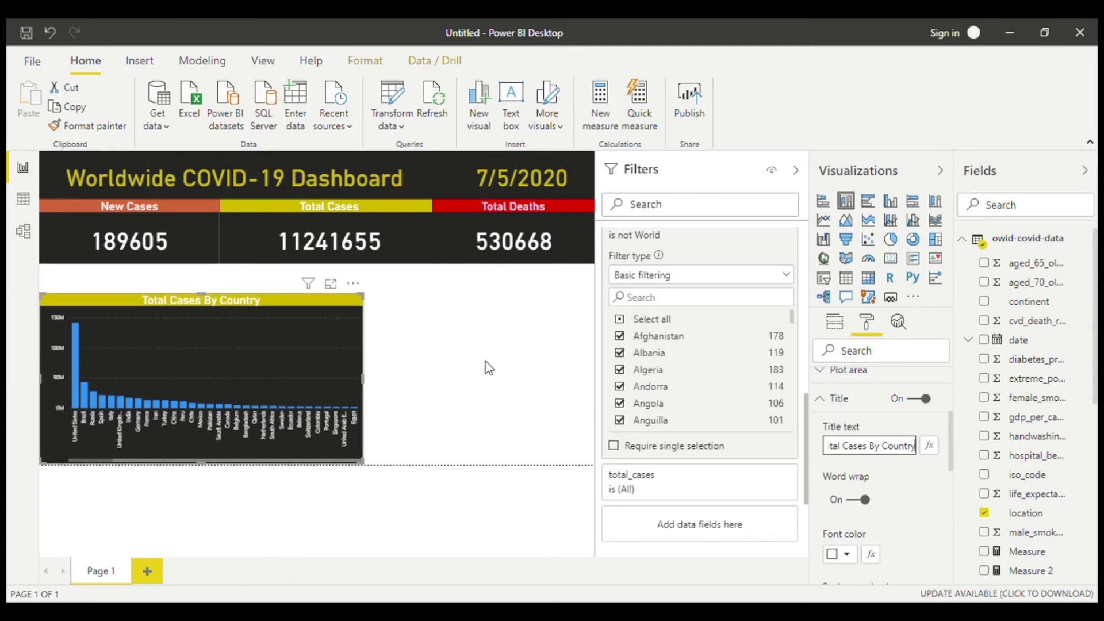
Shrink the Total Cases By Country chart from its right edge to the left area, then deselect.
left_click(367, 380)
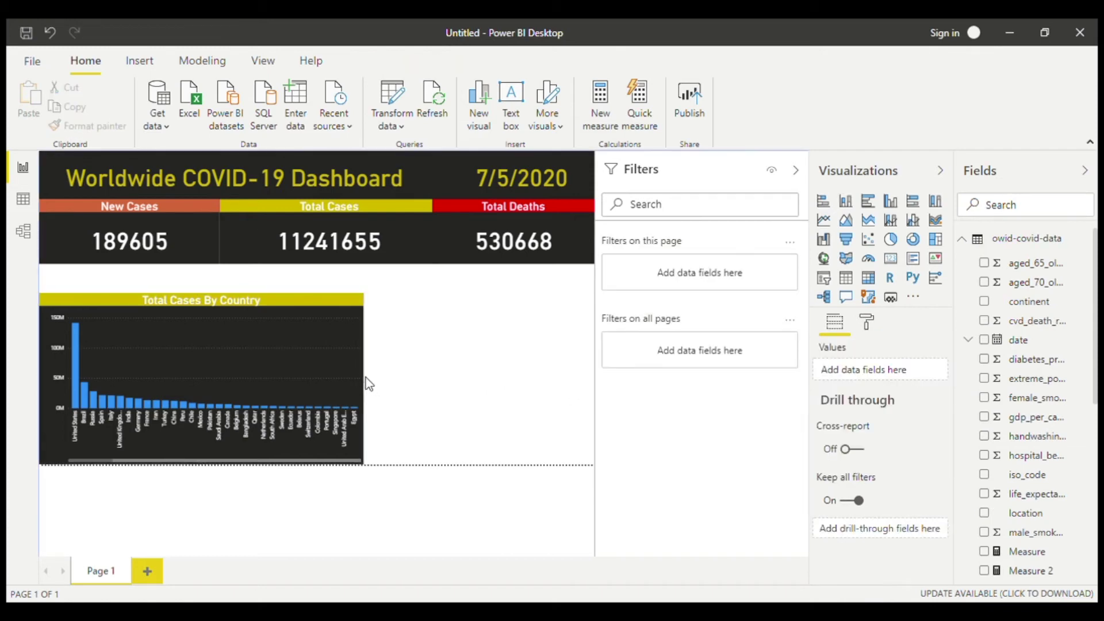
left_click(366, 383)
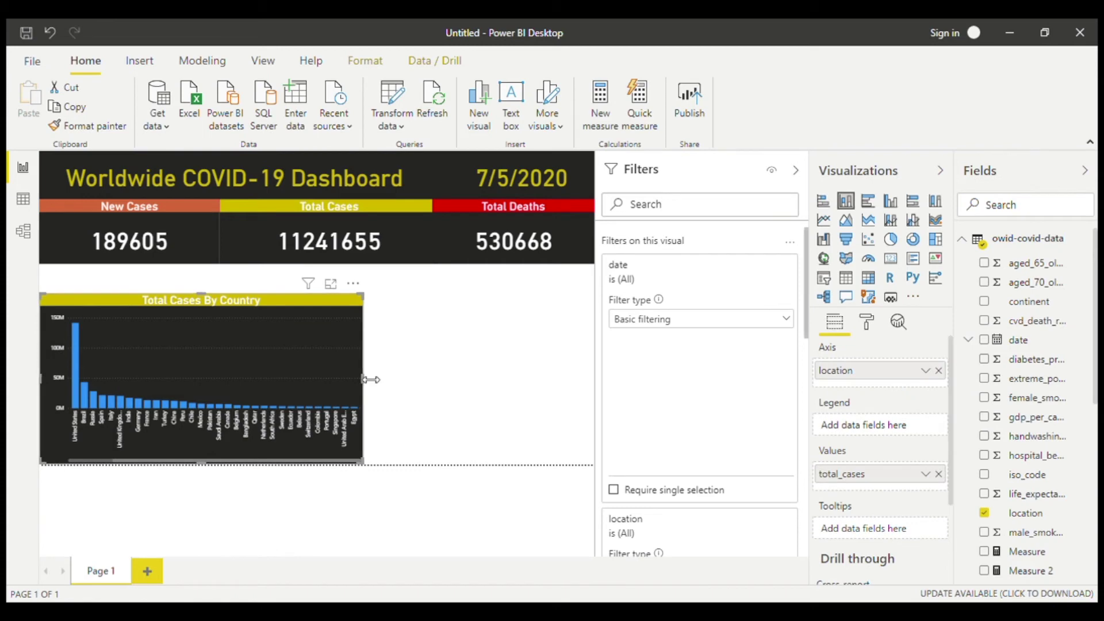
left_click_drag(371, 380, 251, 427)
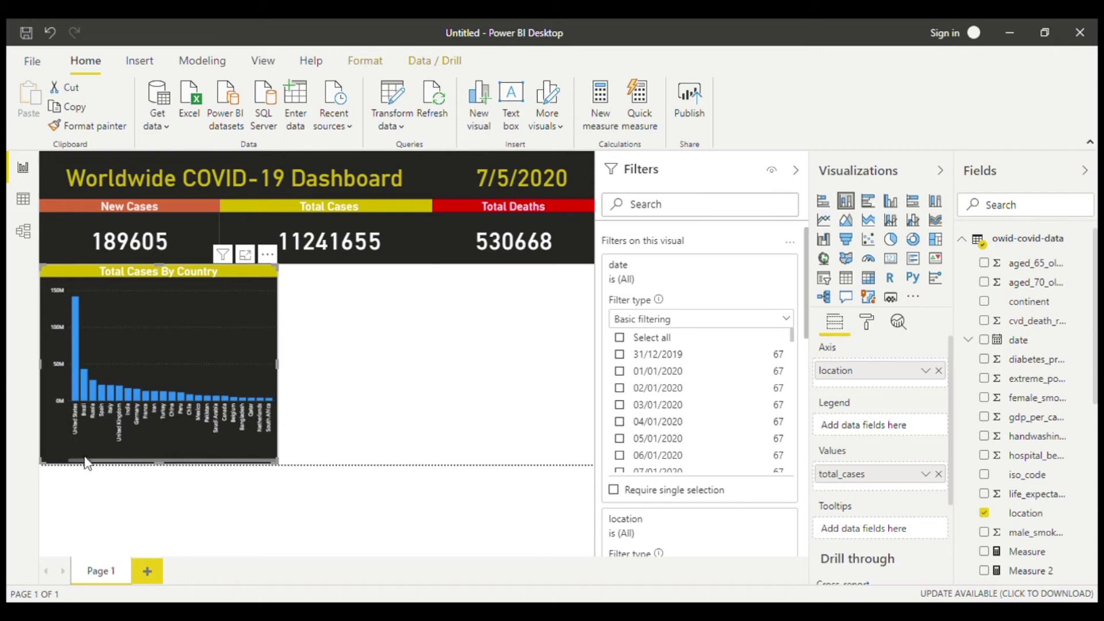
left_click_drag(85, 462, 248, 464)
key("Escape")
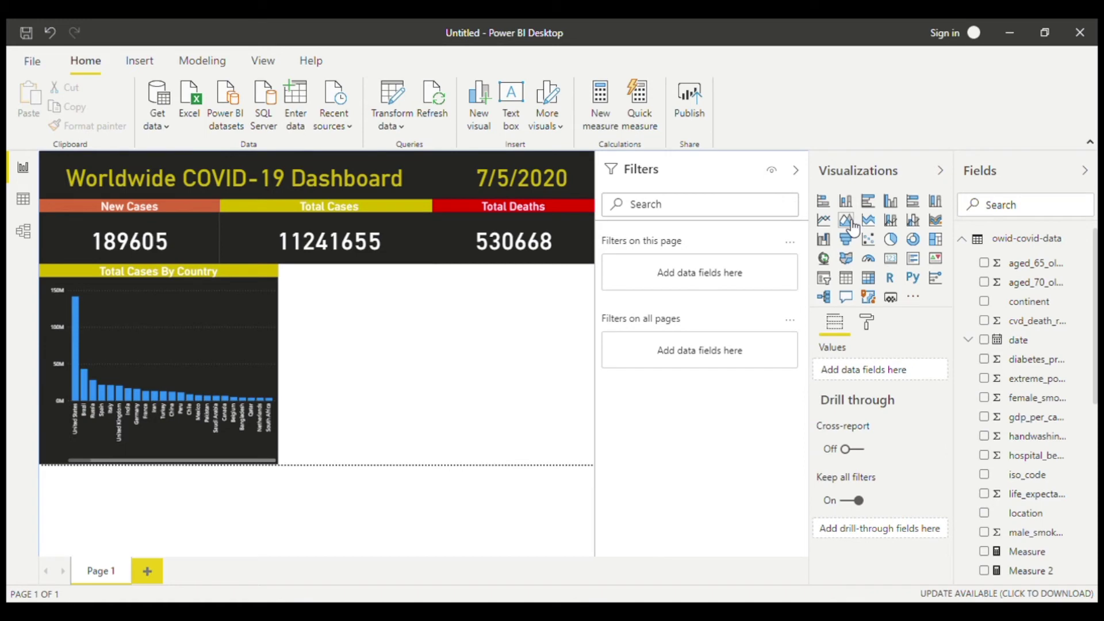
Add an area chart of total_deaths and total_cases by plain date instead of Date Hierarchy.
left_click(846, 220)
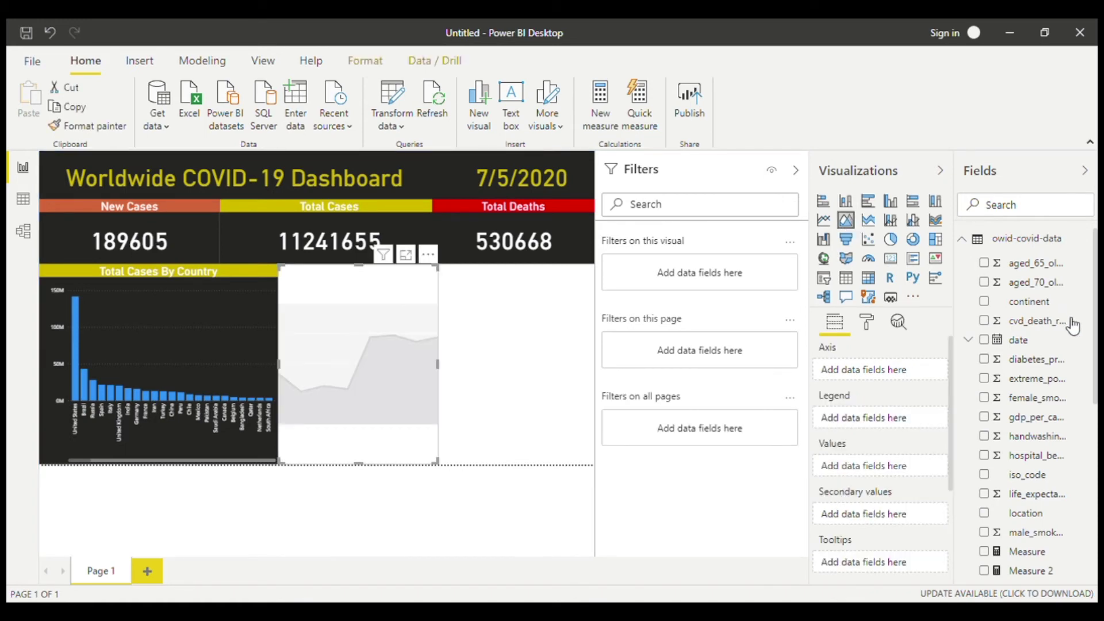
left_click(985, 340)
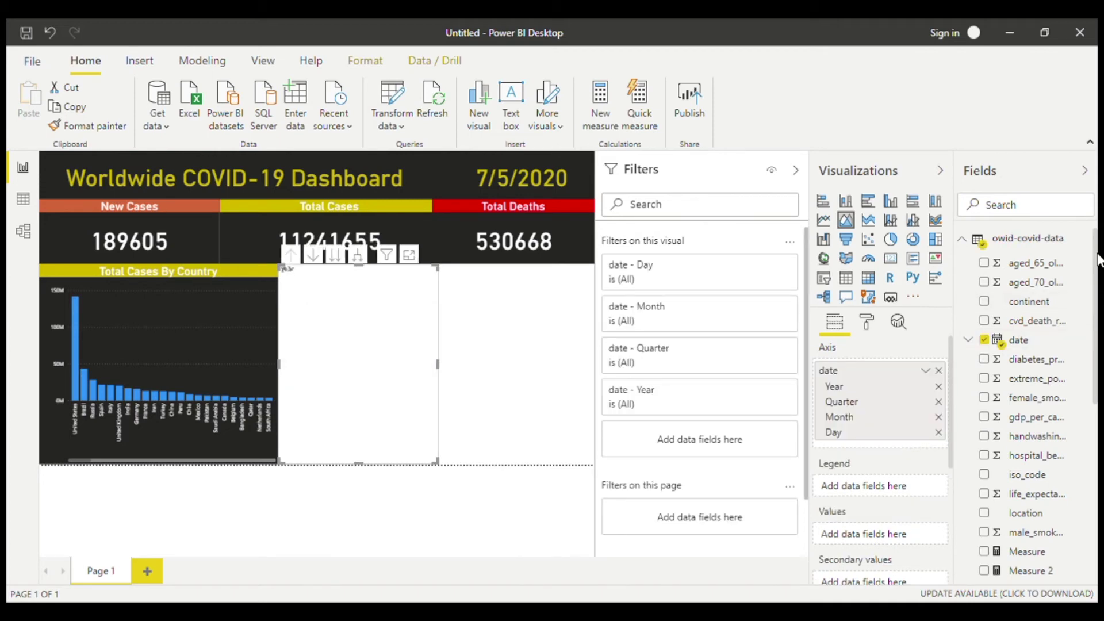
left_click_drag(1098, 245, 1098, 529)
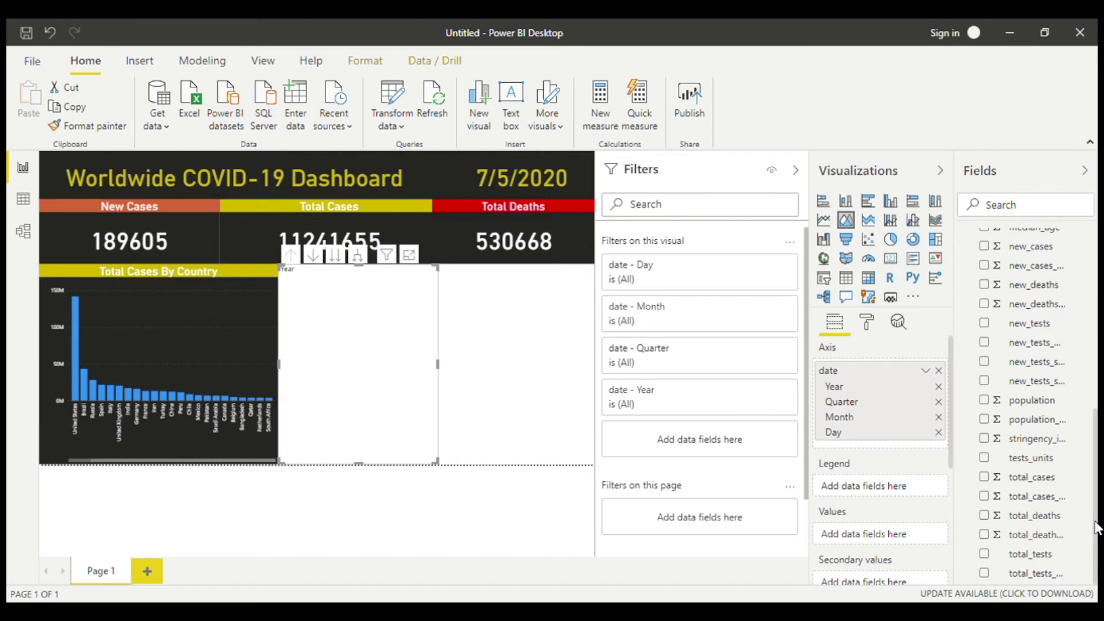
left_click(989, 516)
left_click(990, 478)
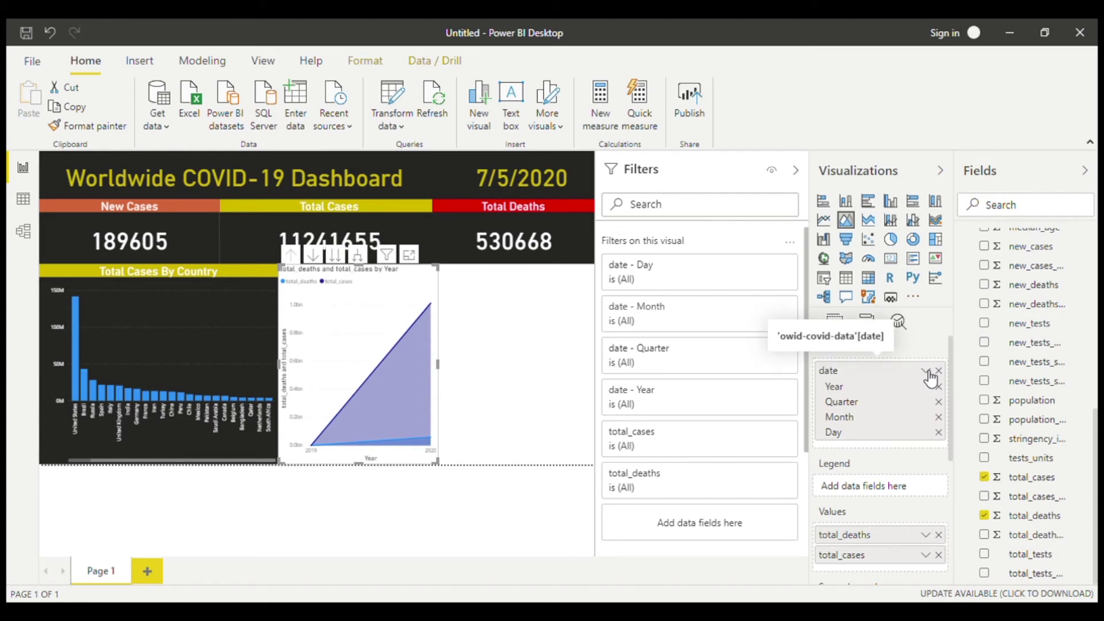
left_click(926, 371)
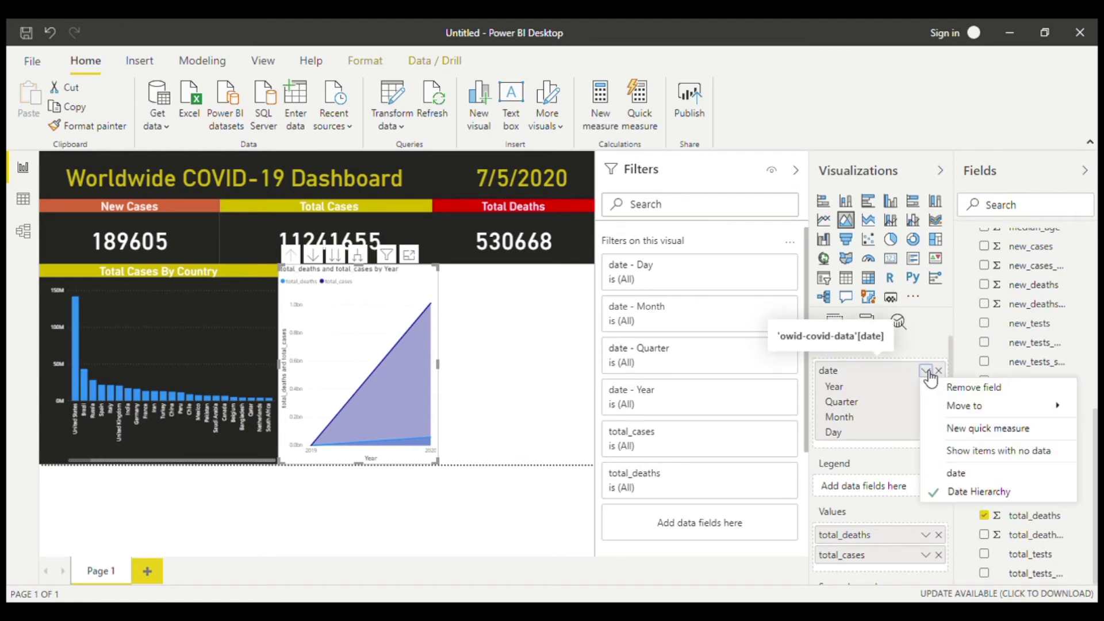
left_click(971, 475)
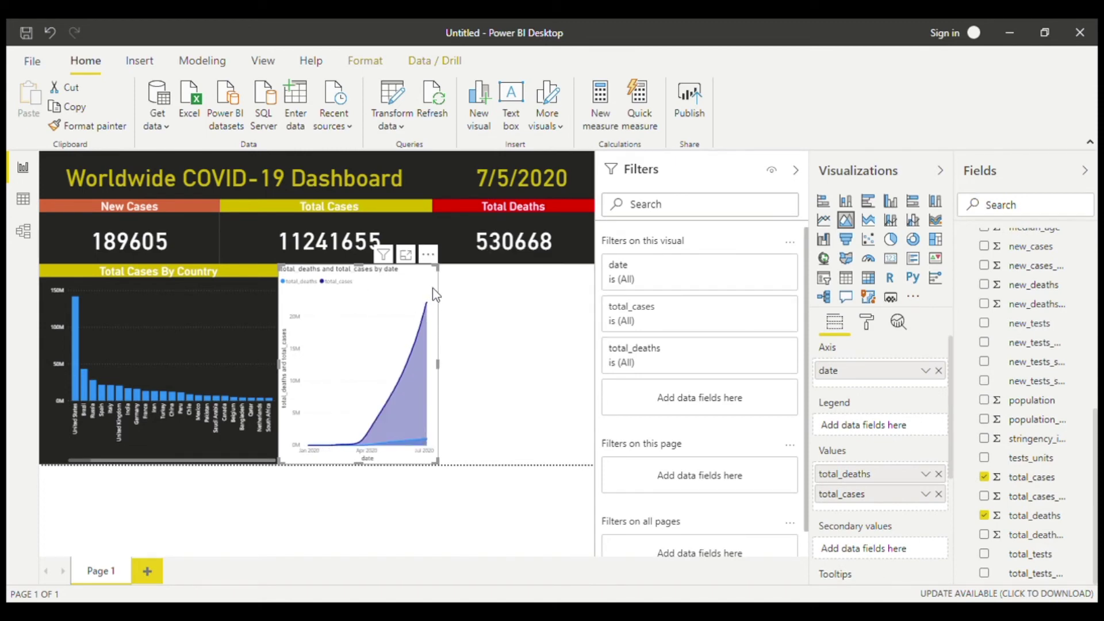
Filter the area chart's location to World only.
mouse_move(431, 311)
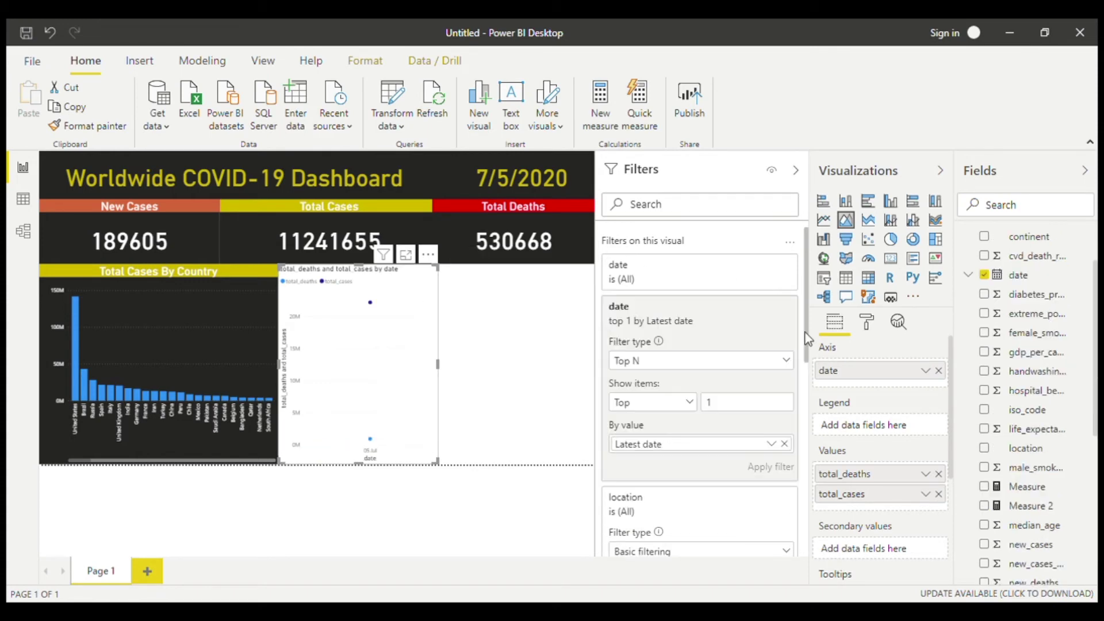
left_click_drag(808, 339, 798, 425)
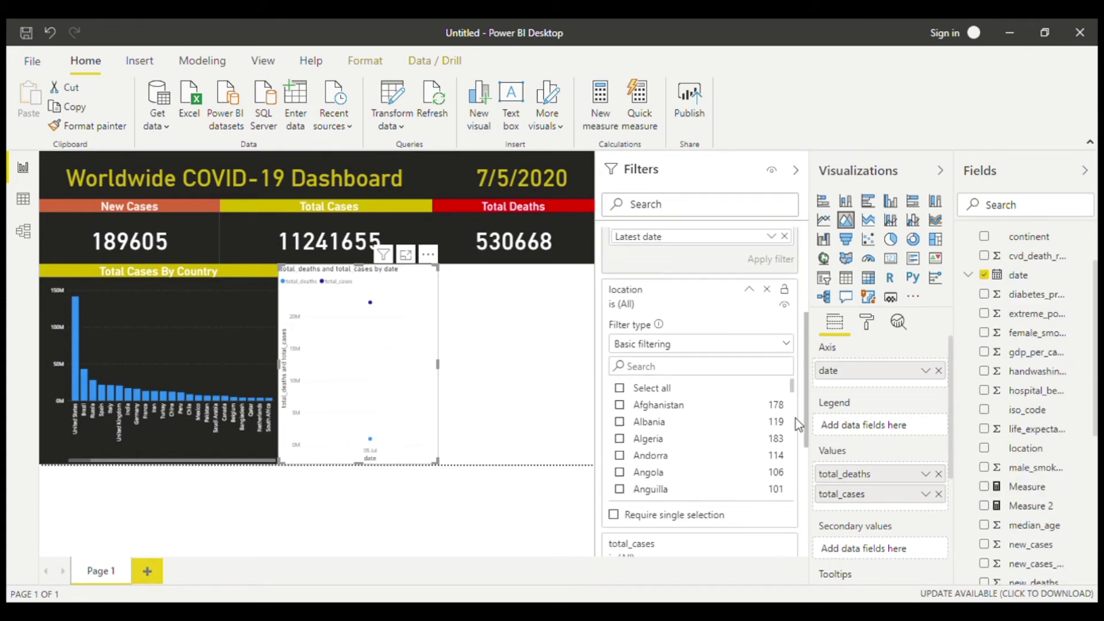
left_click(745, 370)
type("worl")
left_click(621, 389)
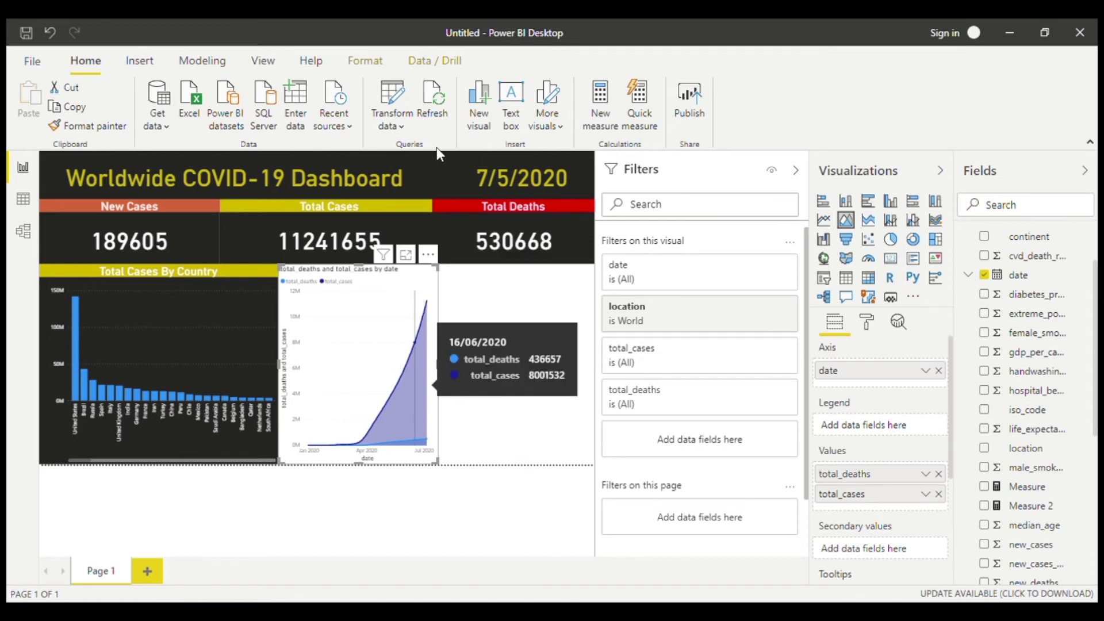
left_click(210, 232)
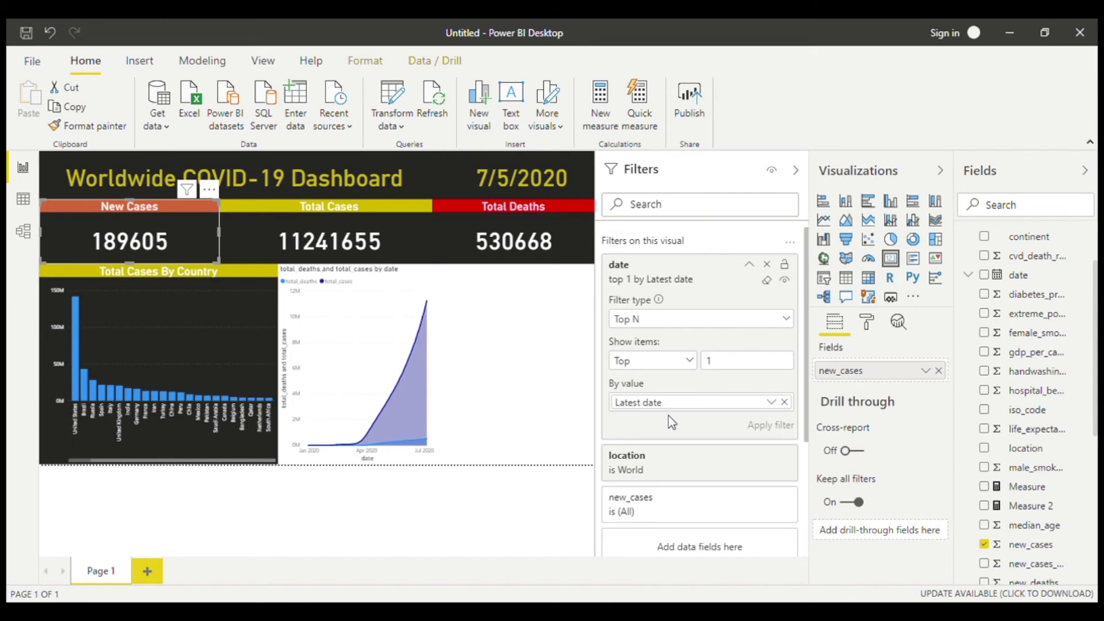
Apply the New Cases card's dark styling to the area chart with Format painter.
left_click(99, 126)
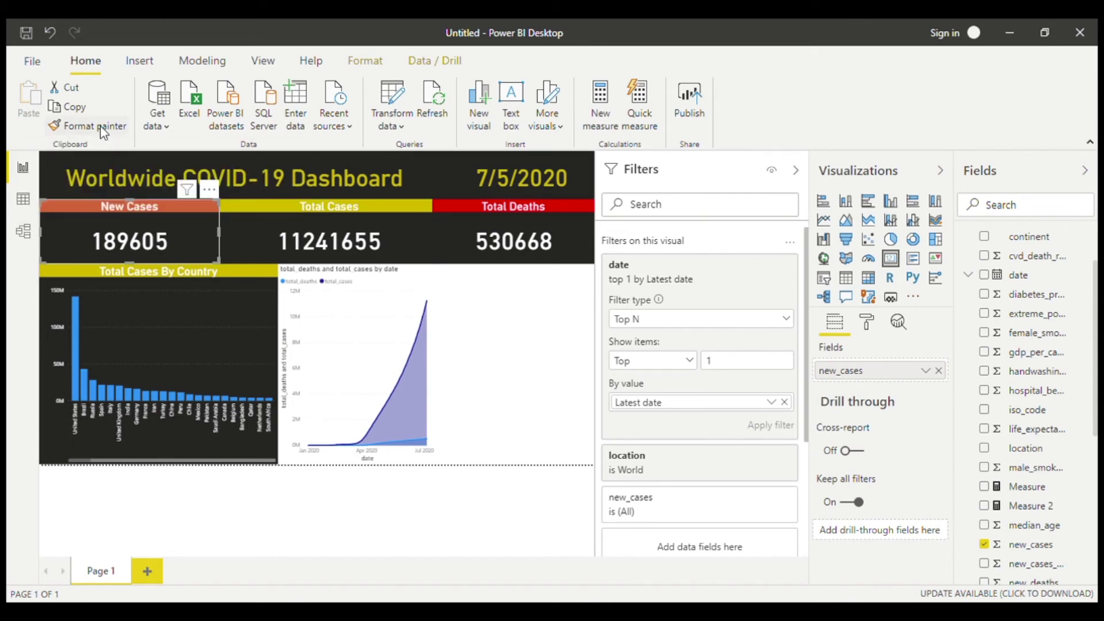
left_click(362, 314)
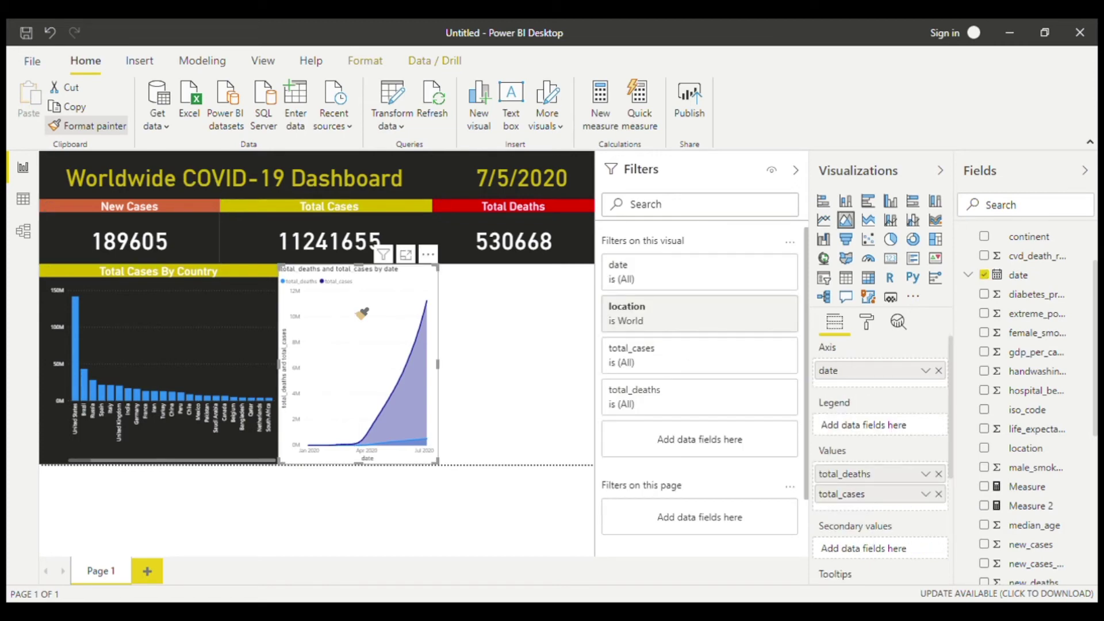
left_click(362, 313)
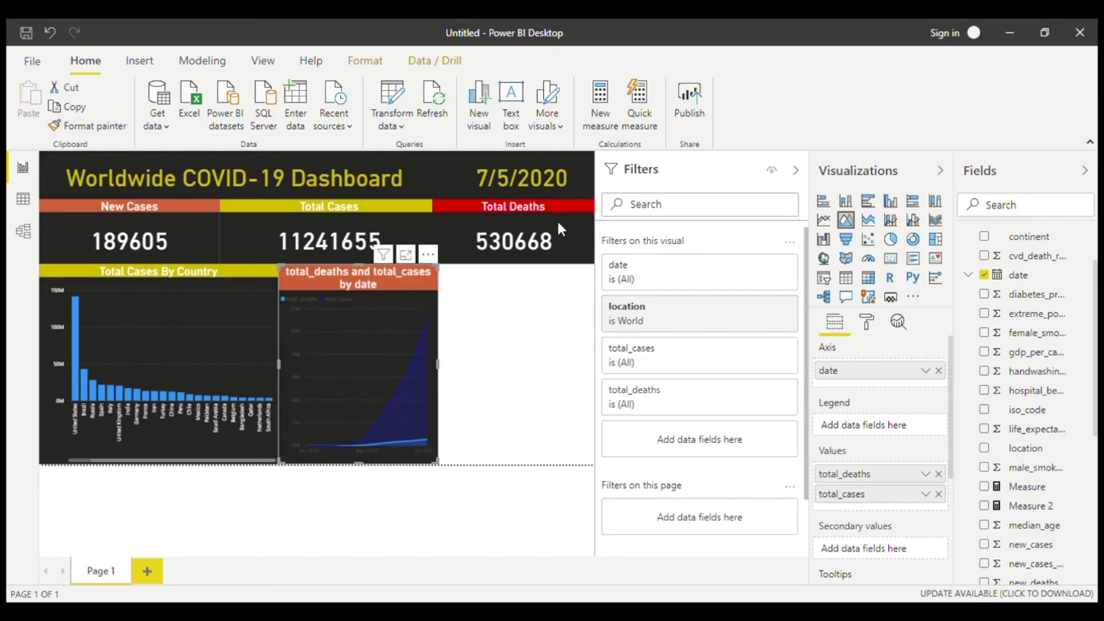
left_click(865, 325)
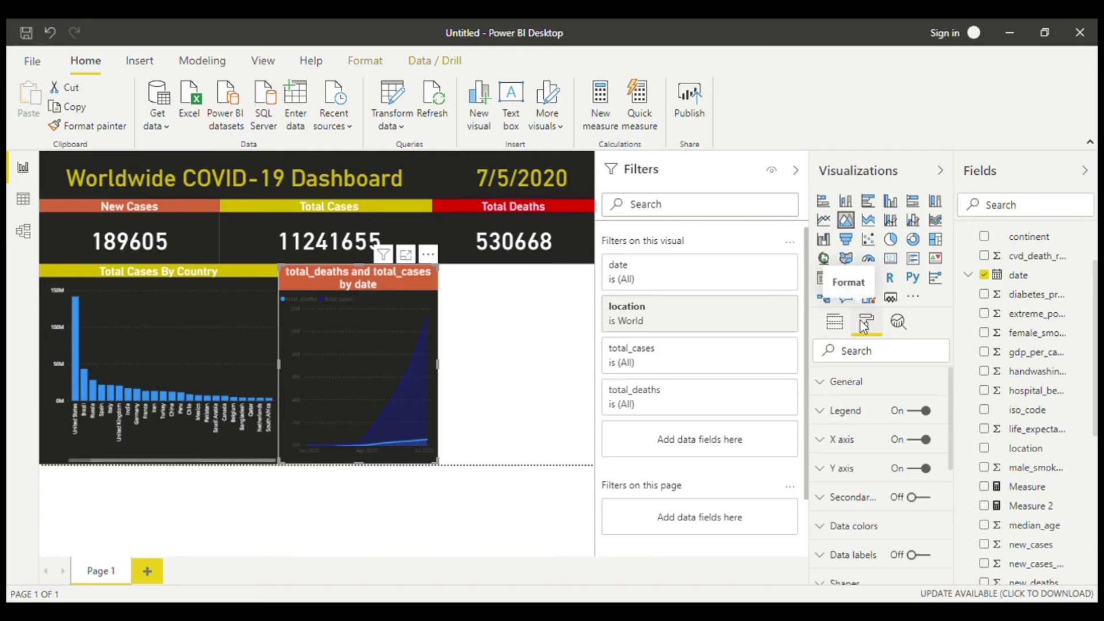
Title the area chart 'Deaths vs Total Cases' and widen it to the page's right edge.
left_click(217, 308)
left_click(322, 347)
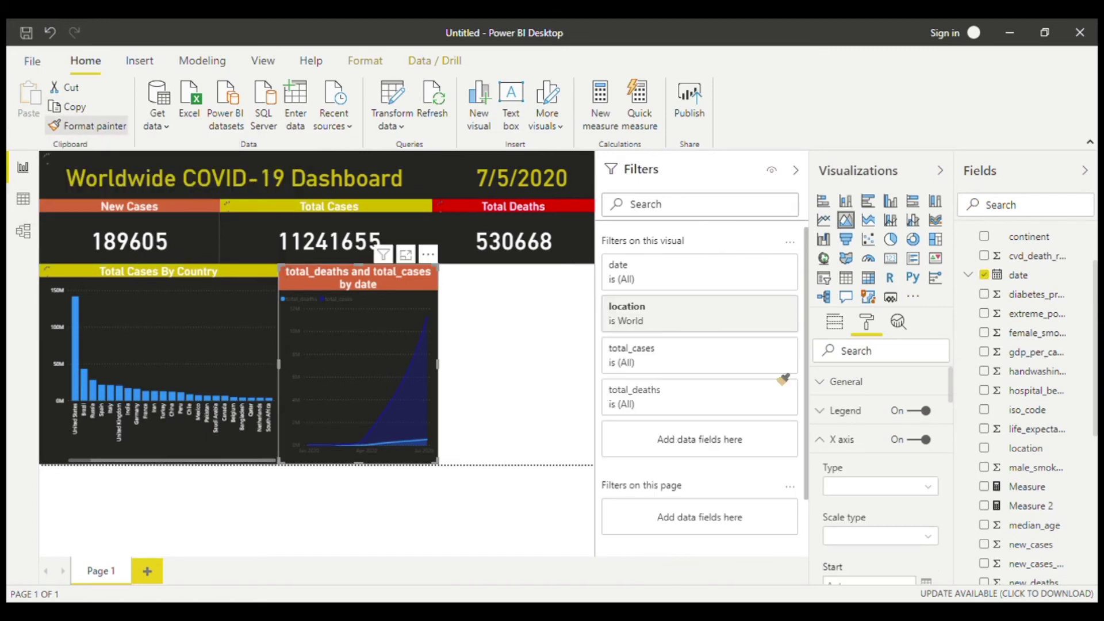
scroll(944, 500, "down", 5)
type("Deaths vs Total Cases")
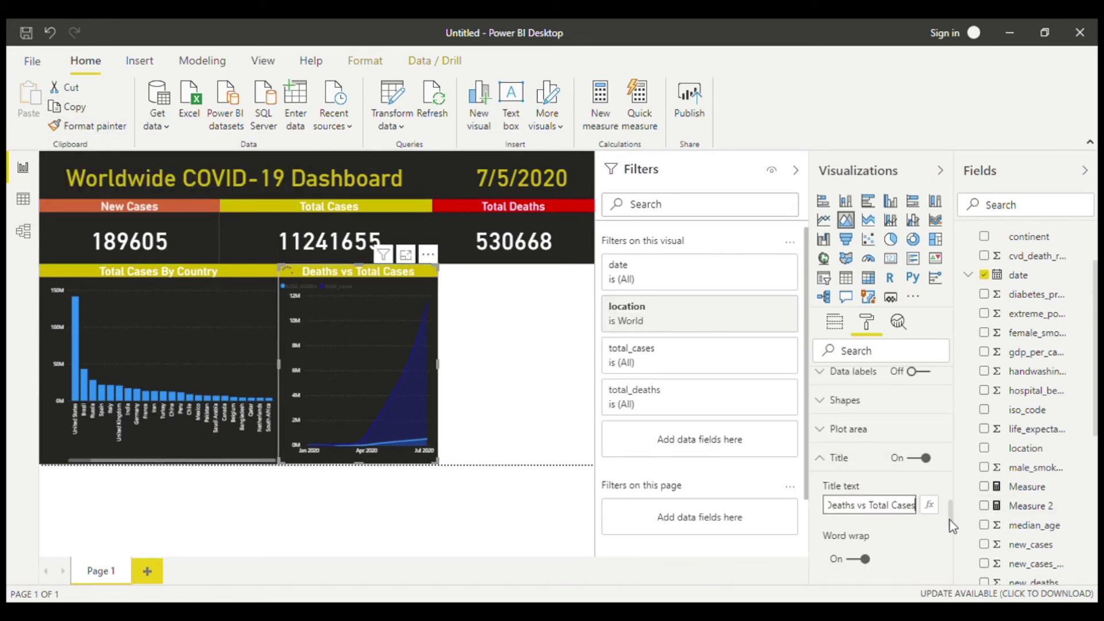
scroll(950, 506, "down", 2)
scroll(880, 489, "down", 3)
scroll(880, 461, "up", 5)
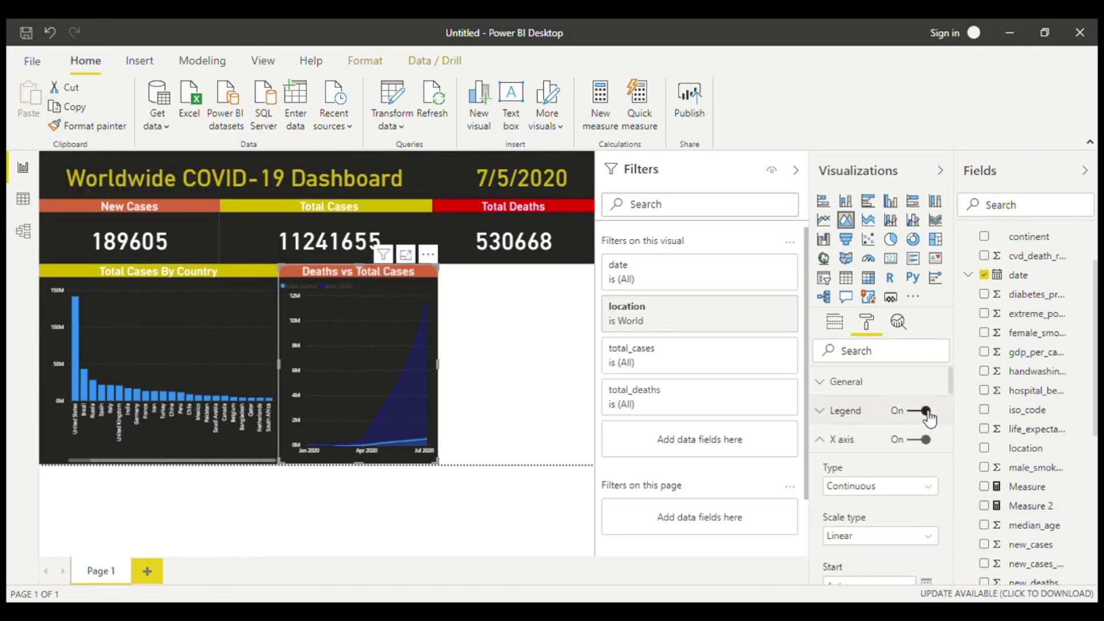
left_click(834, 322)
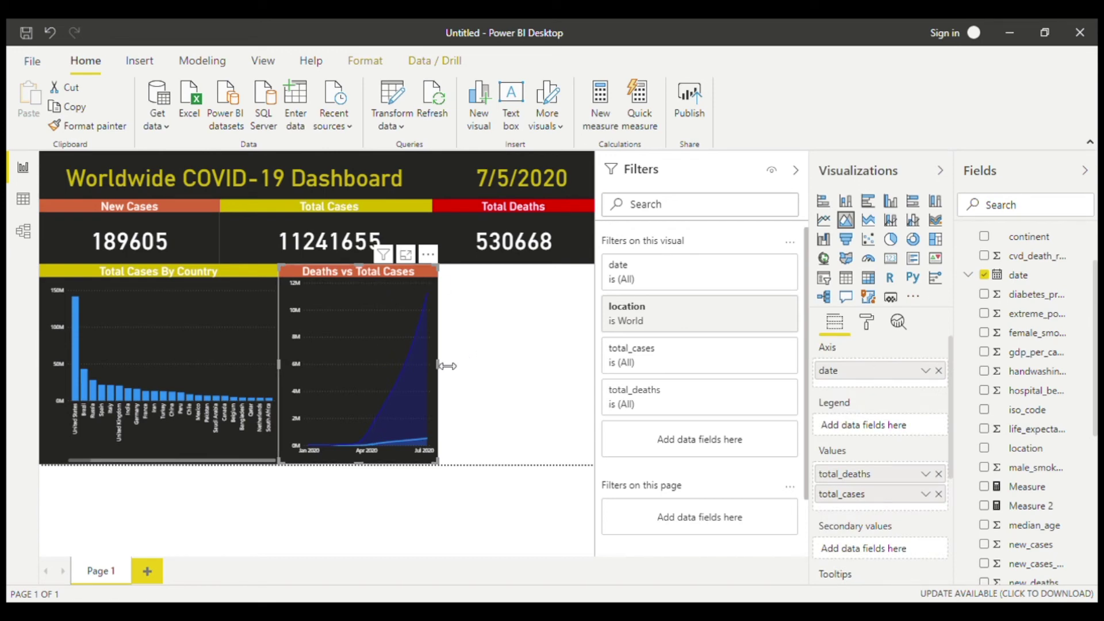
left_click_drag(447, 366, 593, 371)
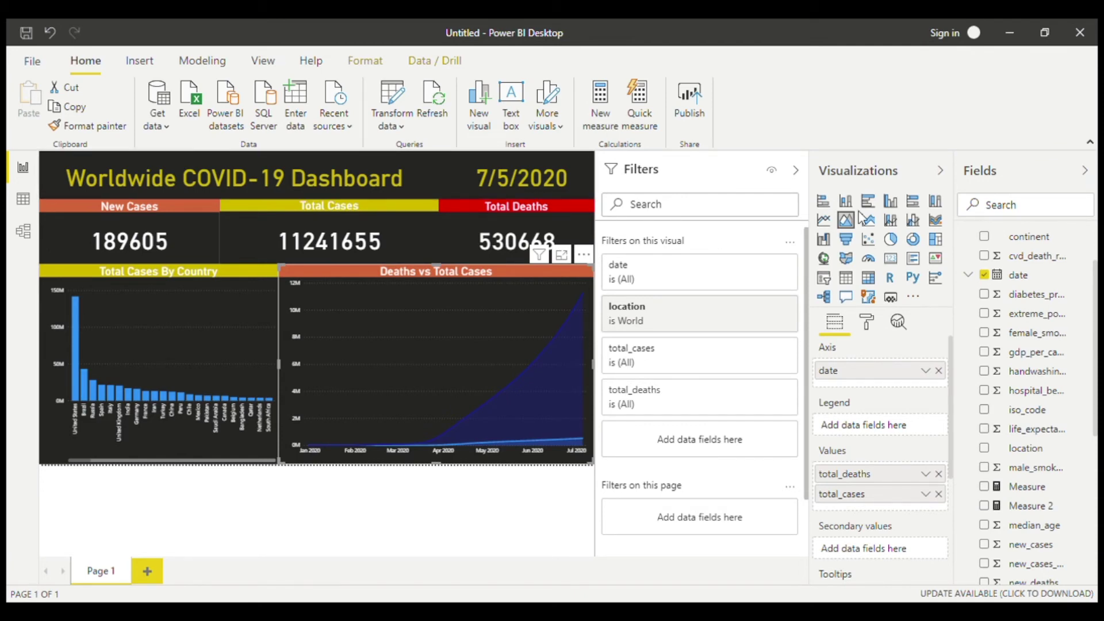
Insert a blank line chart, park it in the bottom-left corner, and collapse the Filters pane.
key("Escape")
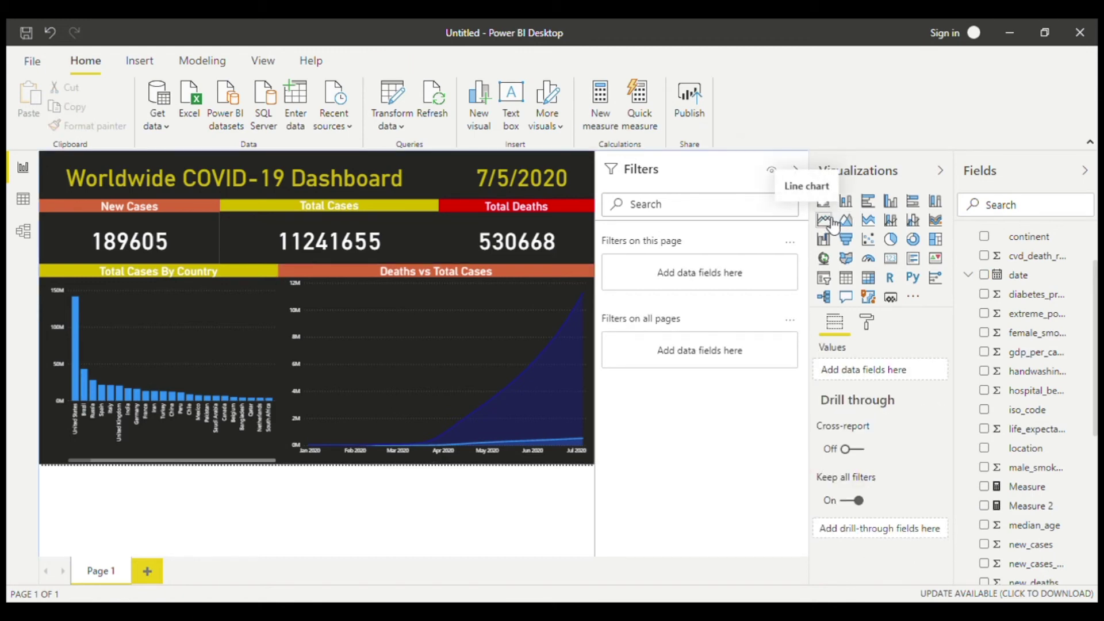
left_click(832, 222)
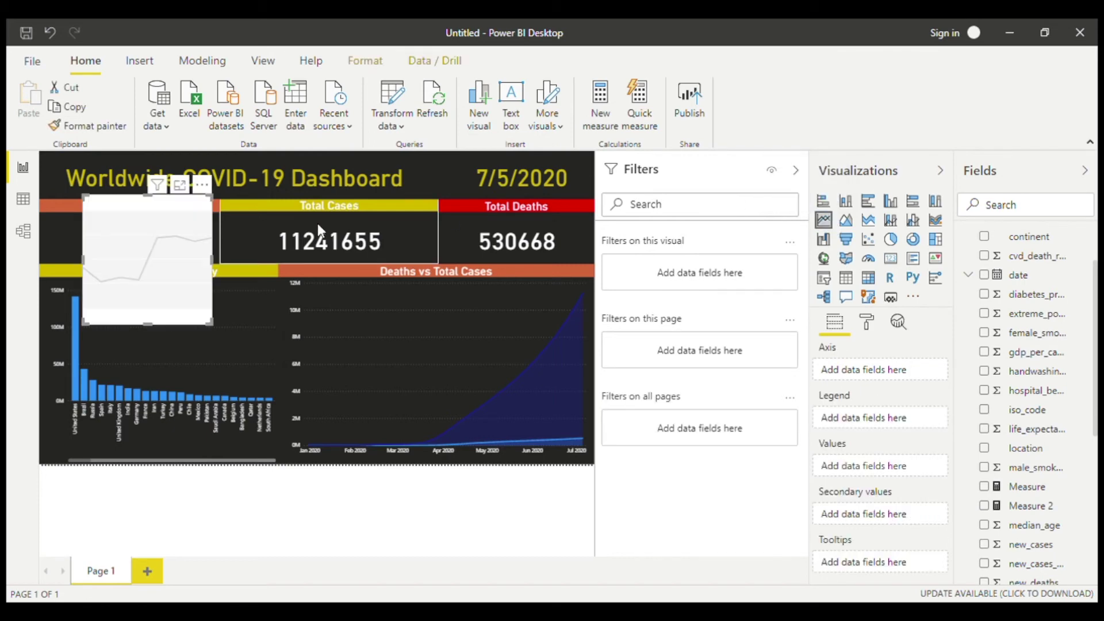
left_click_drag(141, 257, 111, 493)
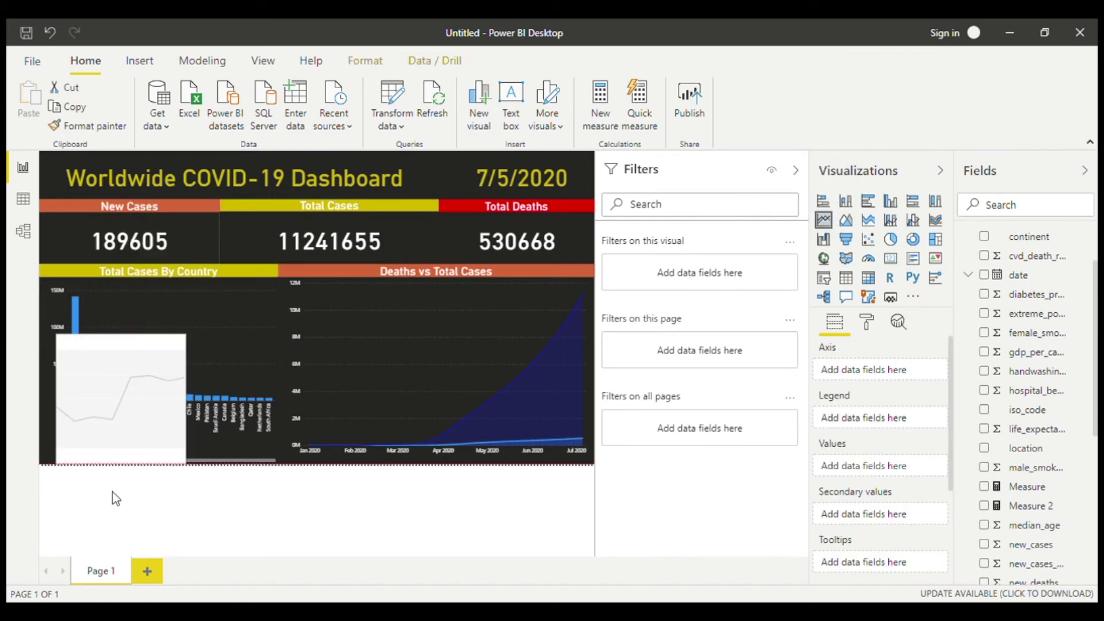
left_click_drag(88, 556, 88, 556)
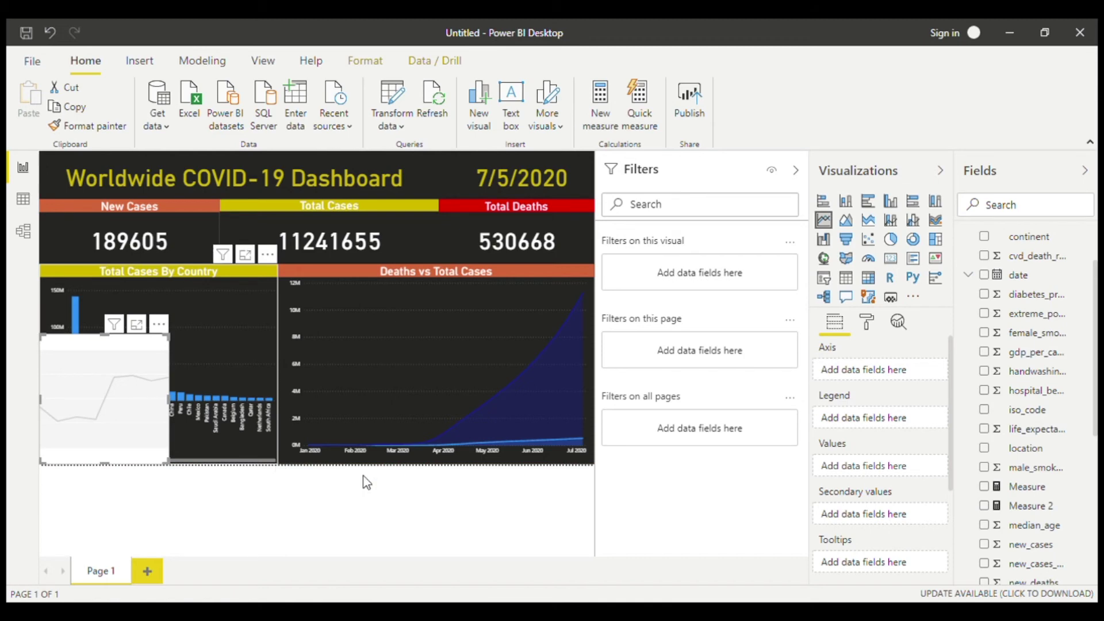
left_click(800, 172)
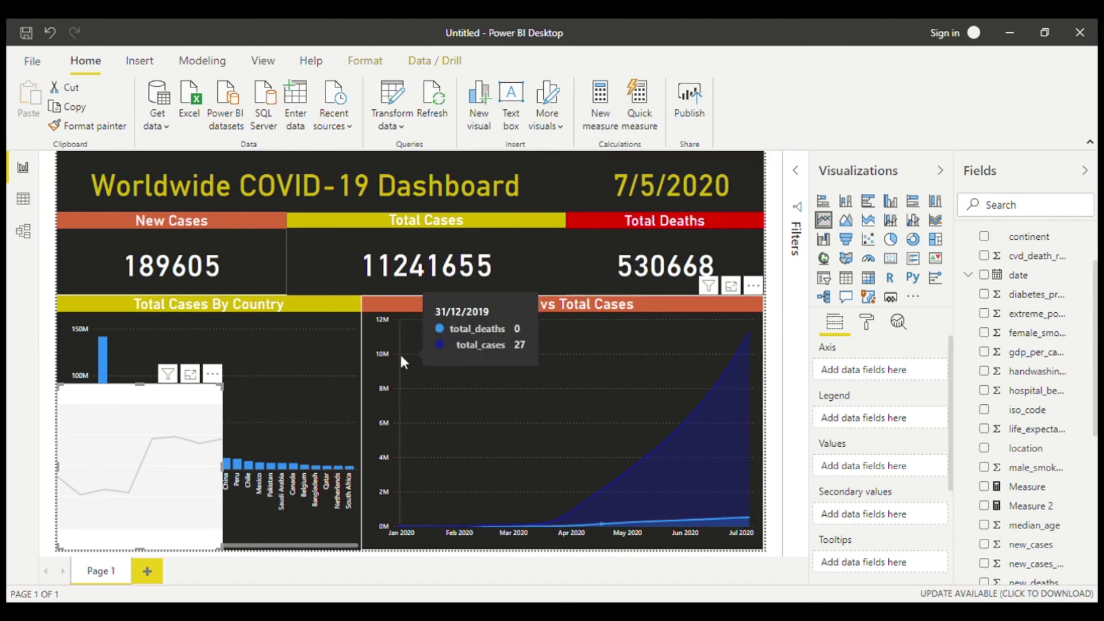
Rearrange the bottom charts, moving and enlarging the line chart into the gap beside the bar chart.
left_click(426, 293)
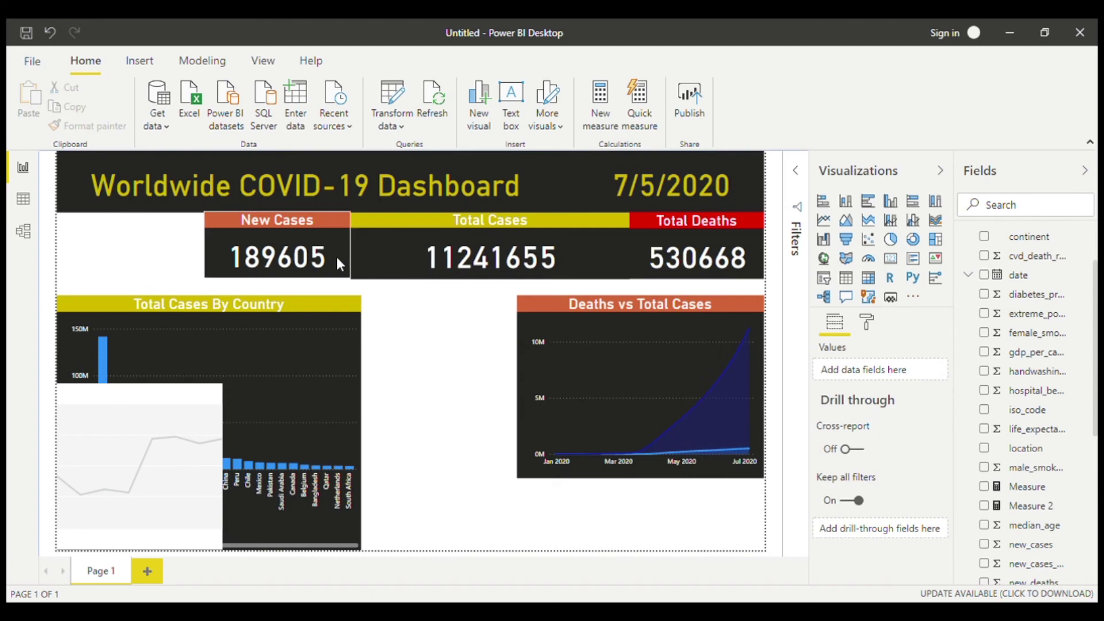
left_click(542, 292)
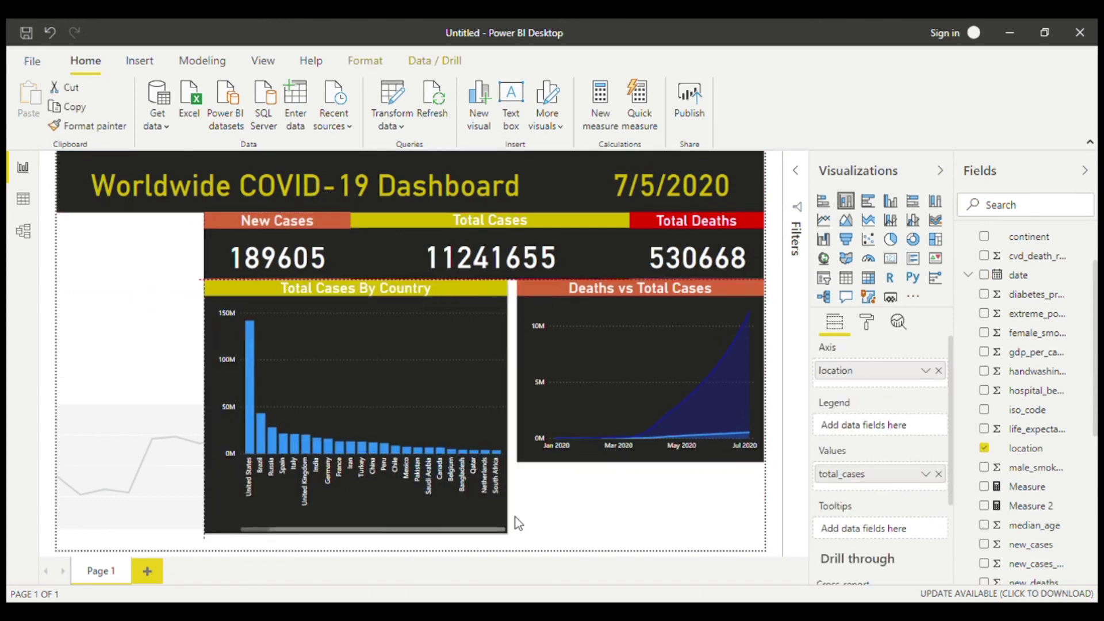
left_click_drag(512, 522, 473, 465)
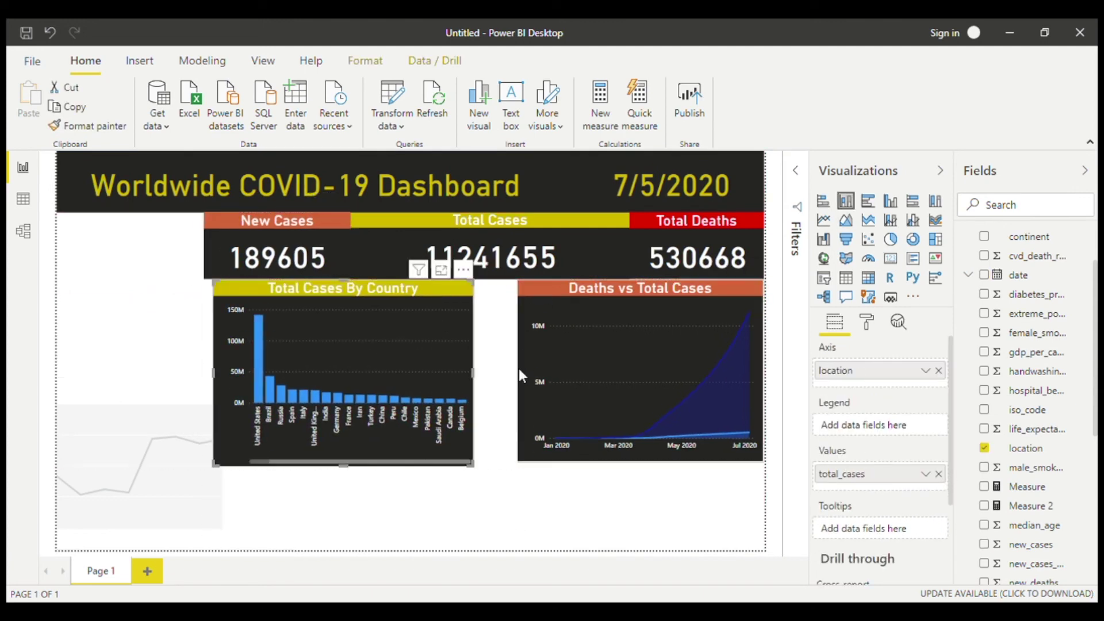
left_click_drag(518, 375, 502, 375)
left_click(385, 416)
left_click(288, 505)
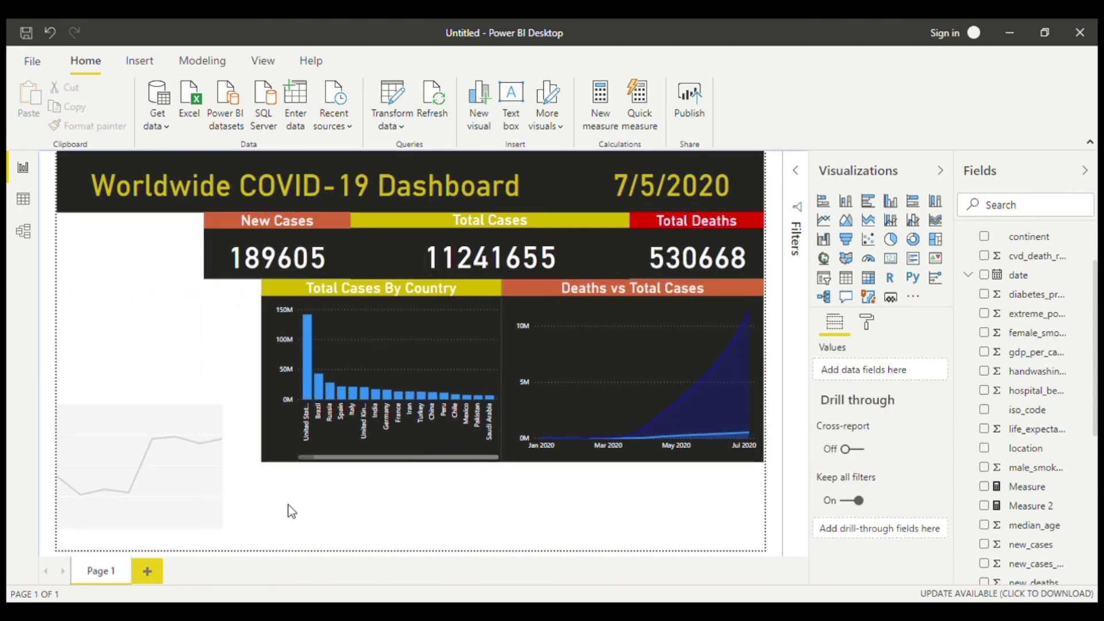
mouse_move(175, 456)
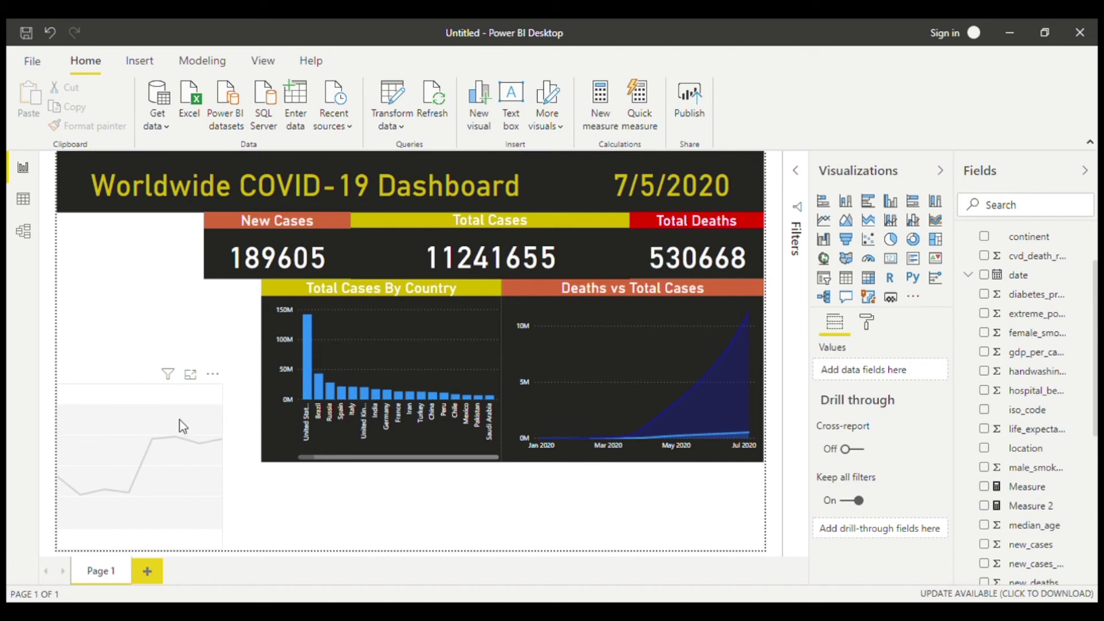
left_click_drag(179, 406, 218, 354)
left_click(329, 225)
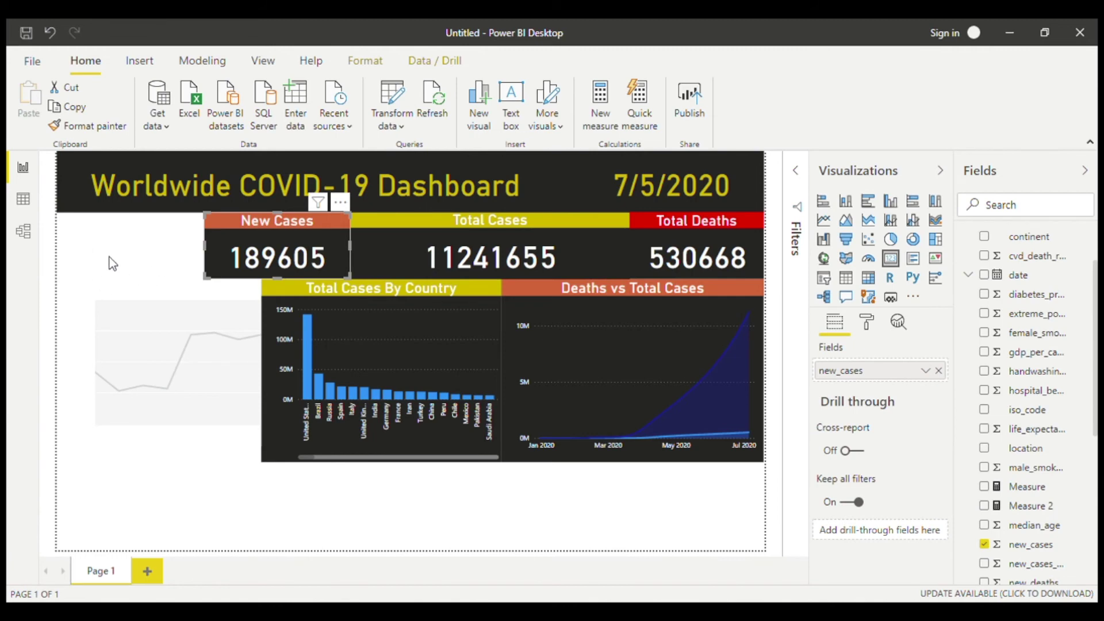
left_click(108, 409)
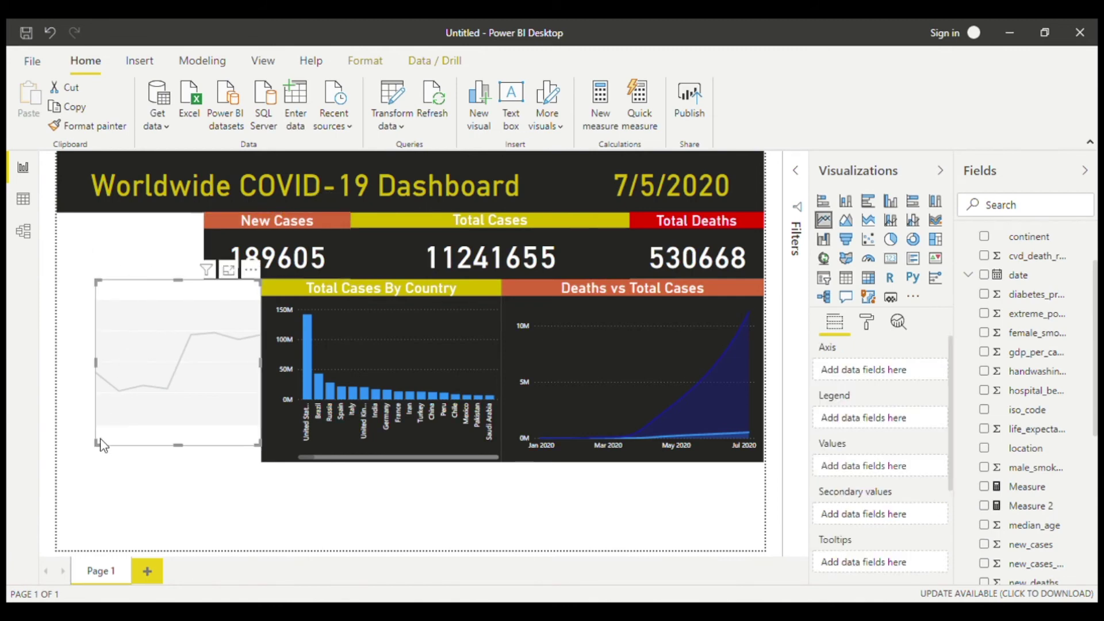
left_click_drag(99, 444, 60, 463)
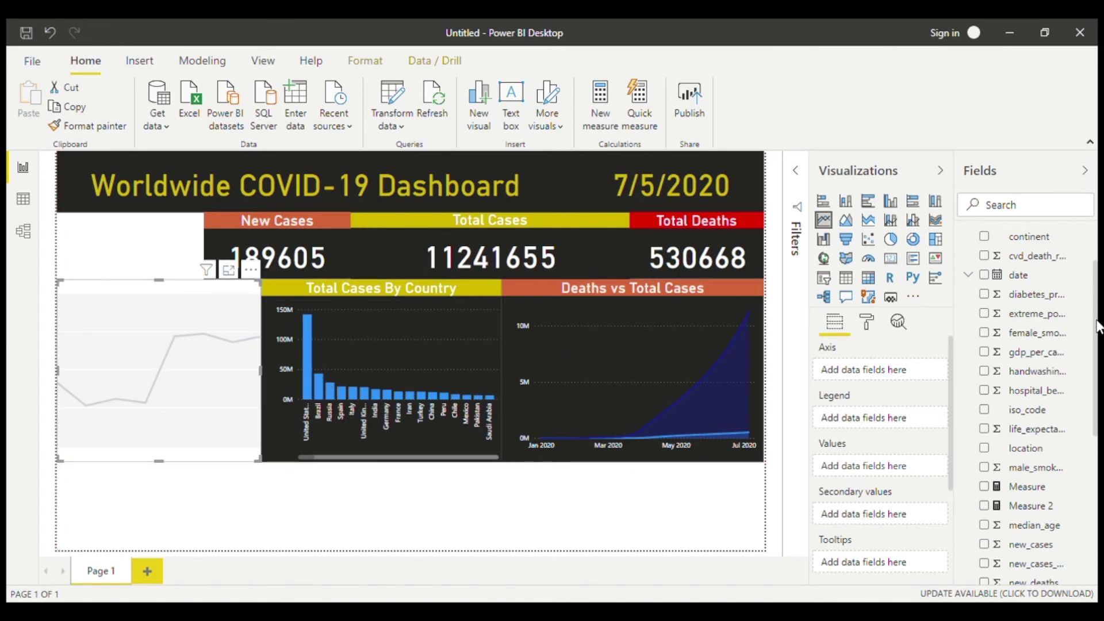
Plot new_cases against plain date, not Date Hierarchy, in the line chart.
scroll(1060, 518, "down", 5)
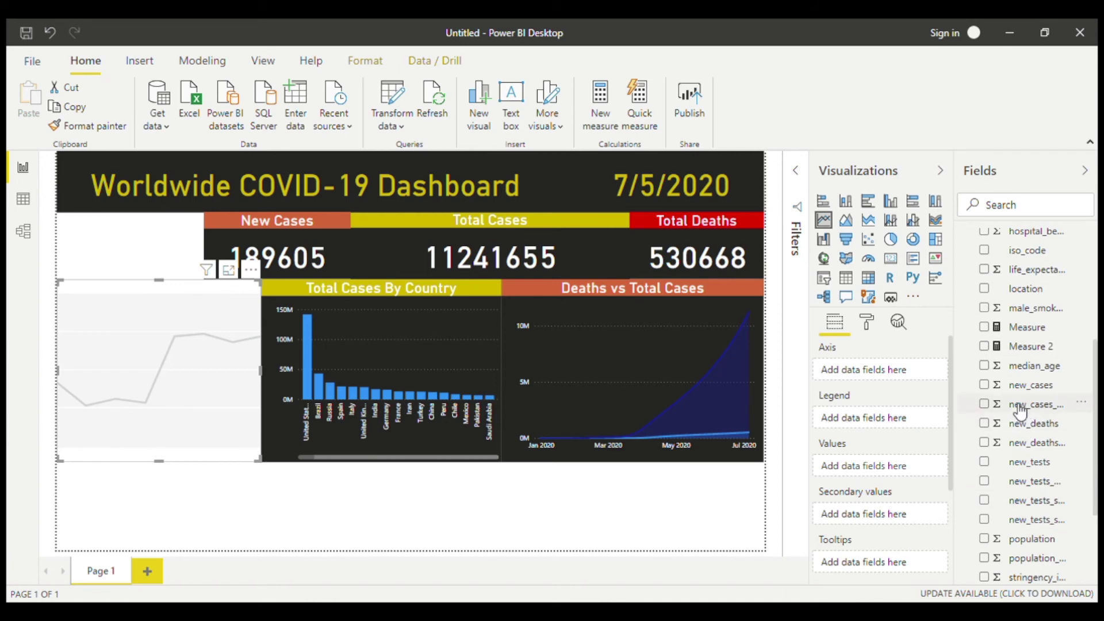
left_click(1099, 379)
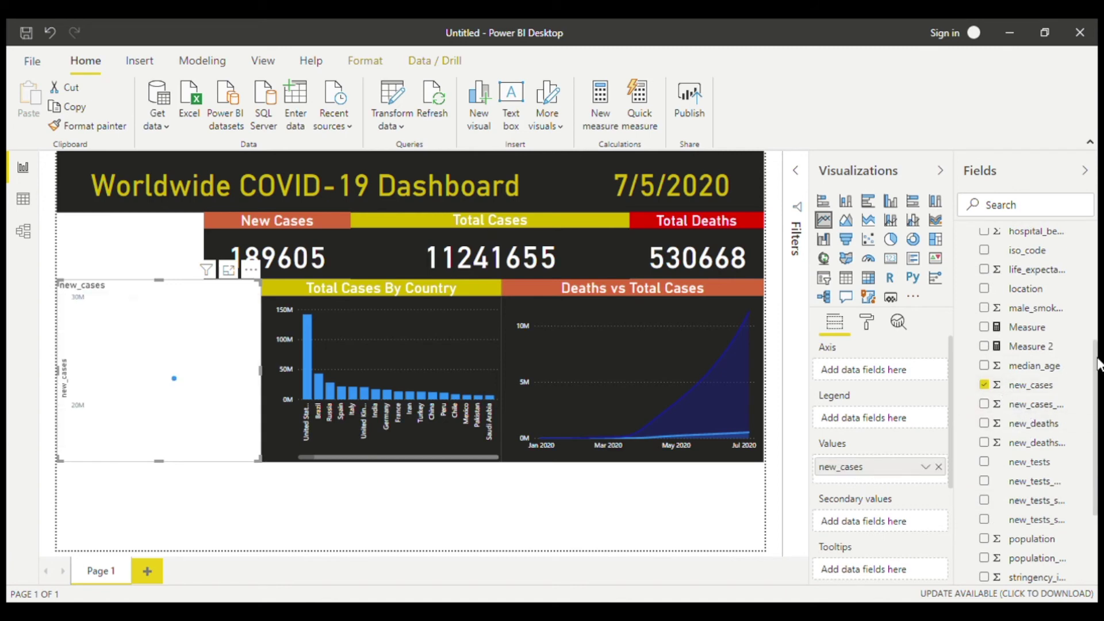
scroll(1099, 365, "up", 5)
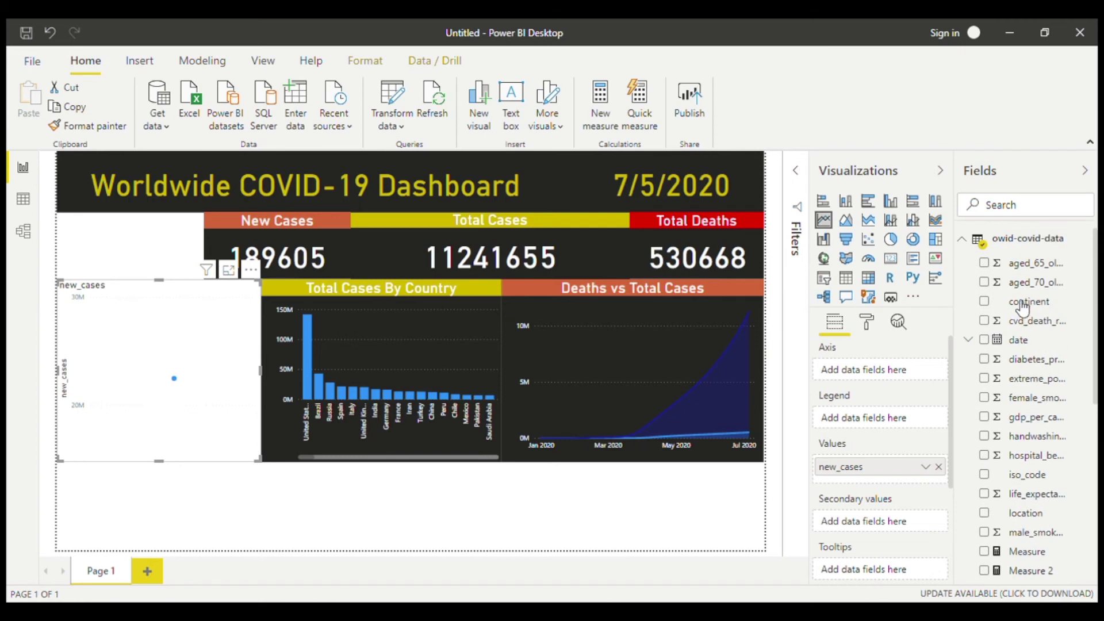
left_click(989, 339)
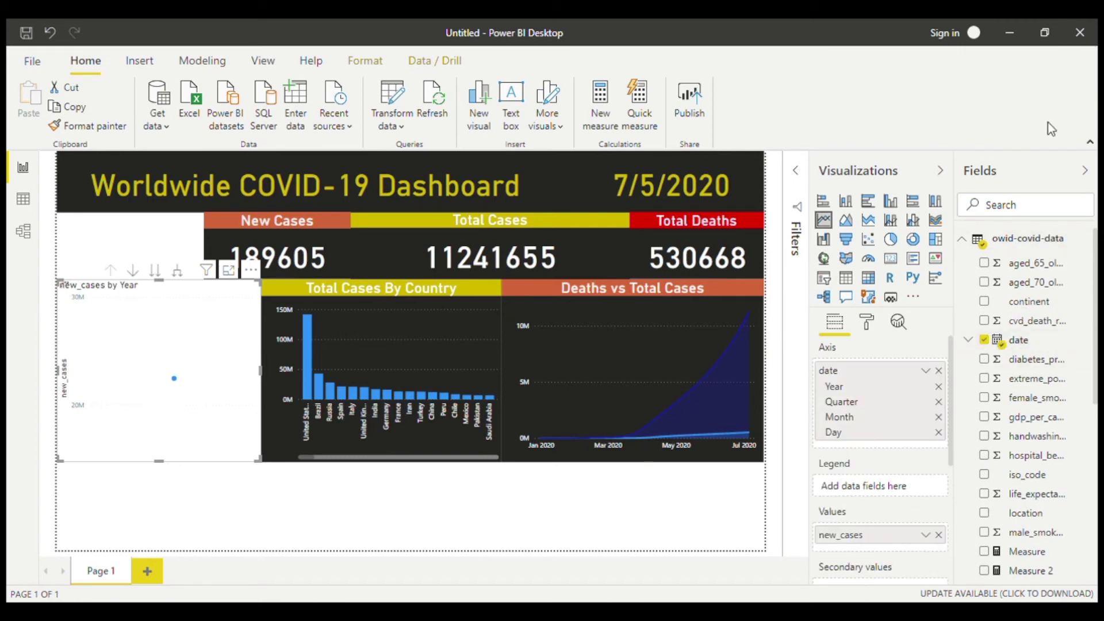
left_click(932, 371)
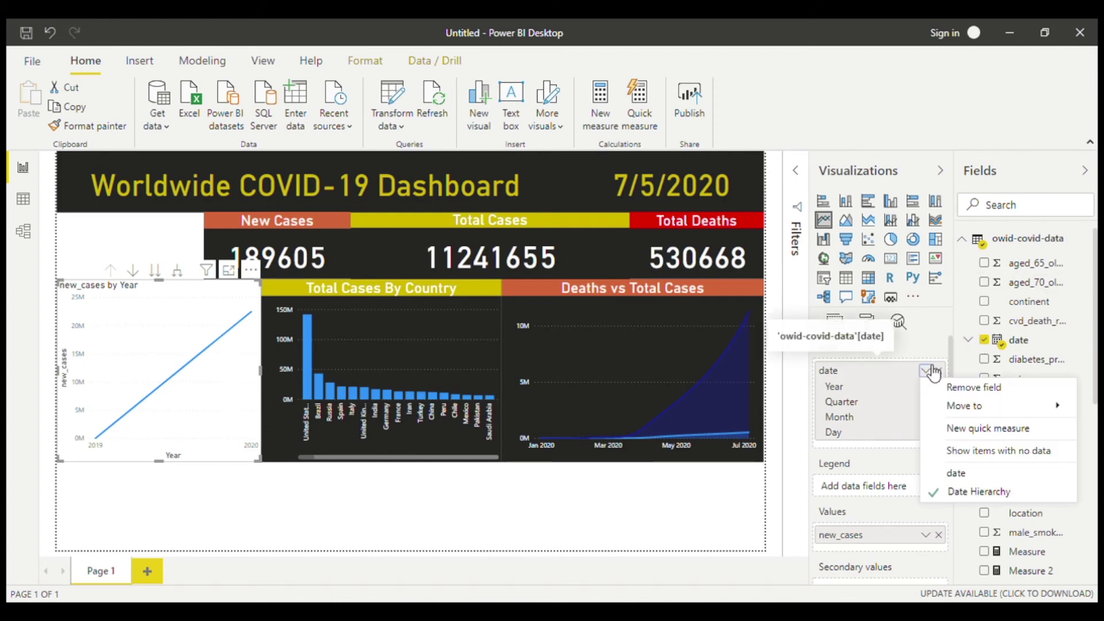
left_click(989, 476)
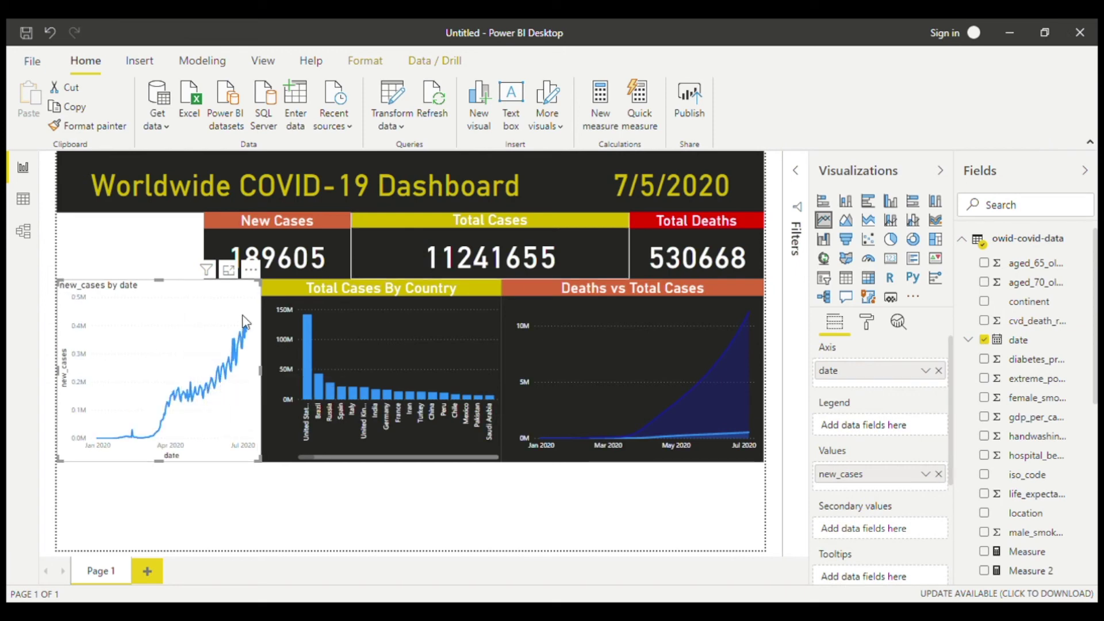
mouse_move(252, 325)
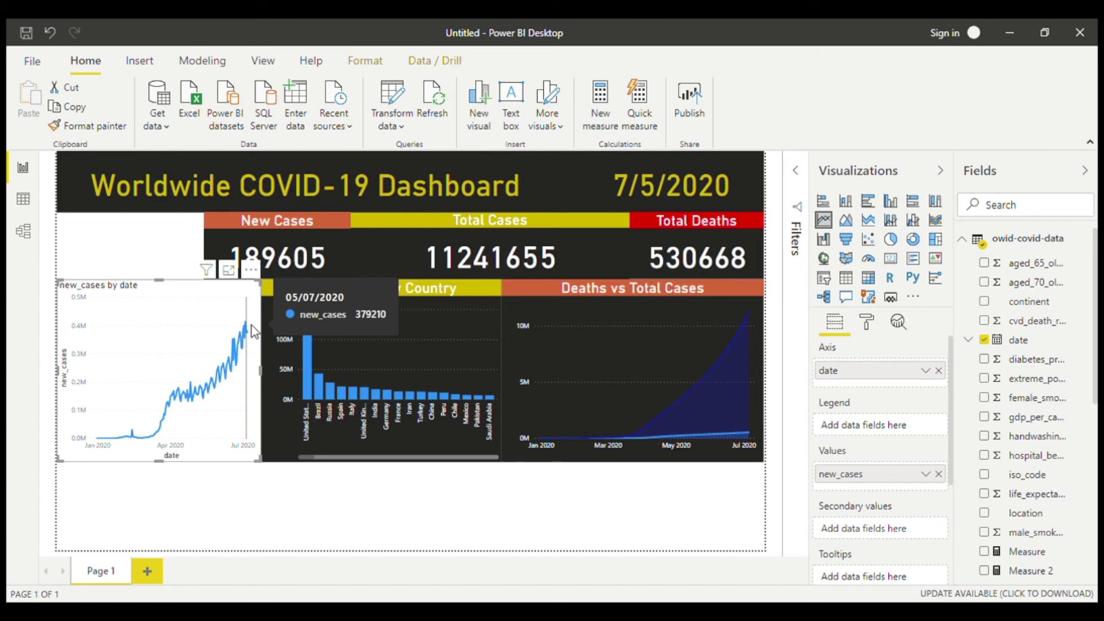
Add a basic location filter to the line chart keeping only World.
left_click(803, 233)
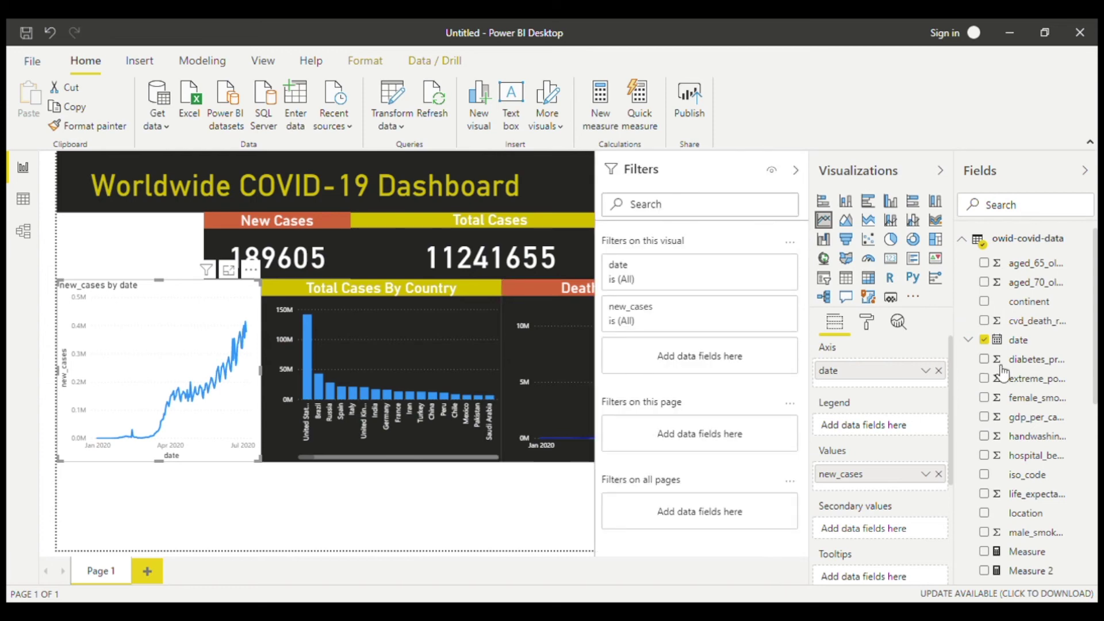
left_click_drag(1025, 513, 690, 310)
left_click(701, 360)
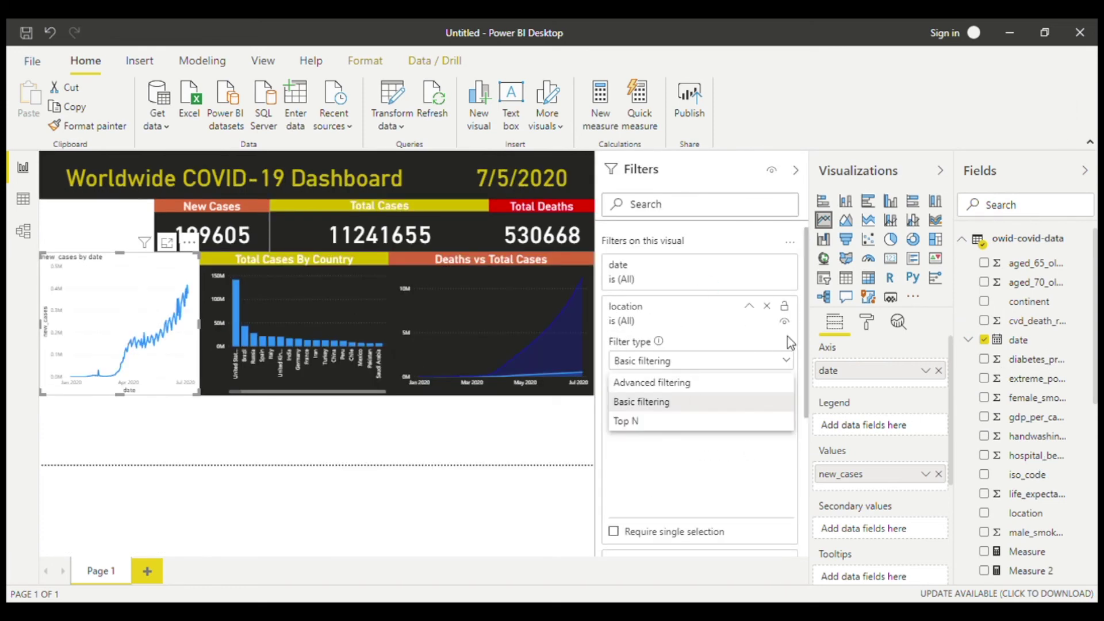
left_click(719, 397)
type("world")
left_click(648, 404)
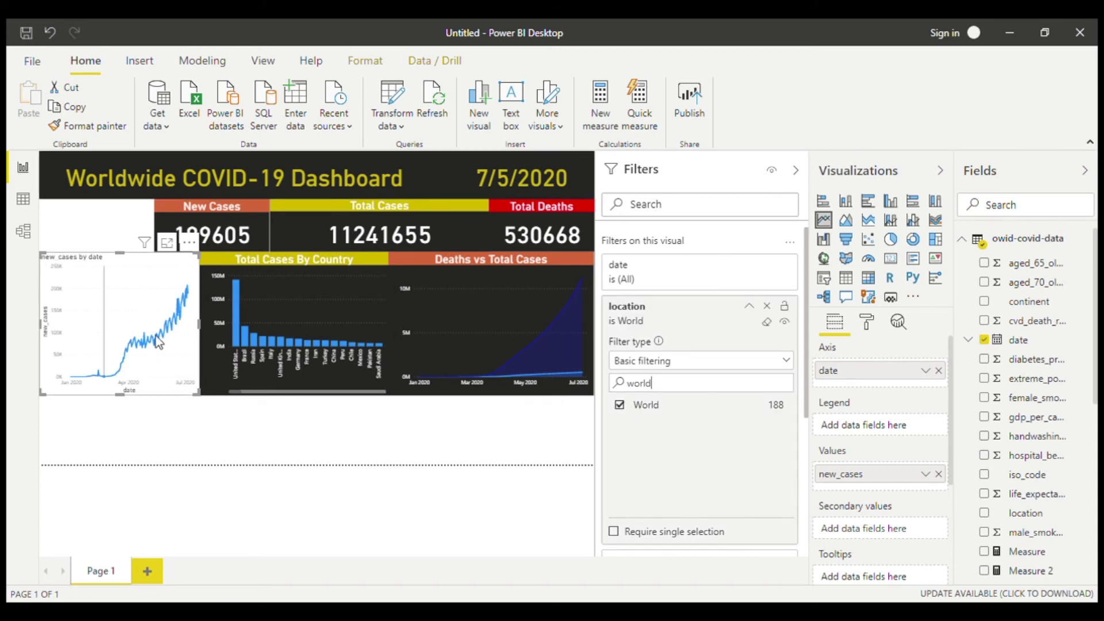
Copy the deaths chart's dark styling onto the line chart and expand its title settings.
mouse_move(193, 293)
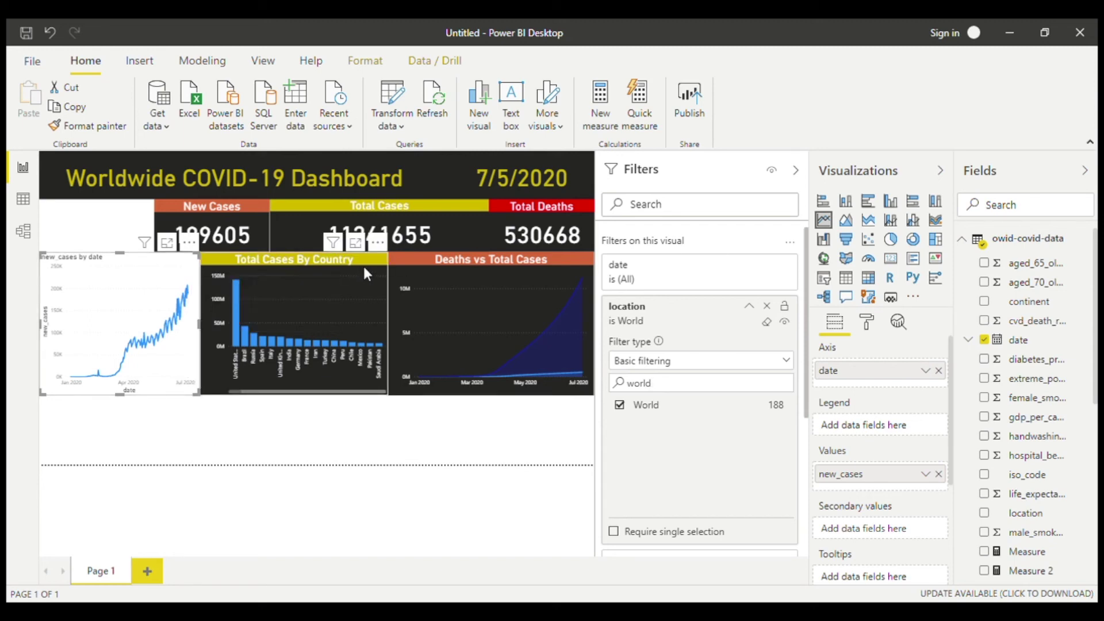
left_click(451, 278)
left_click(88, 125)
left_click(184, 260)
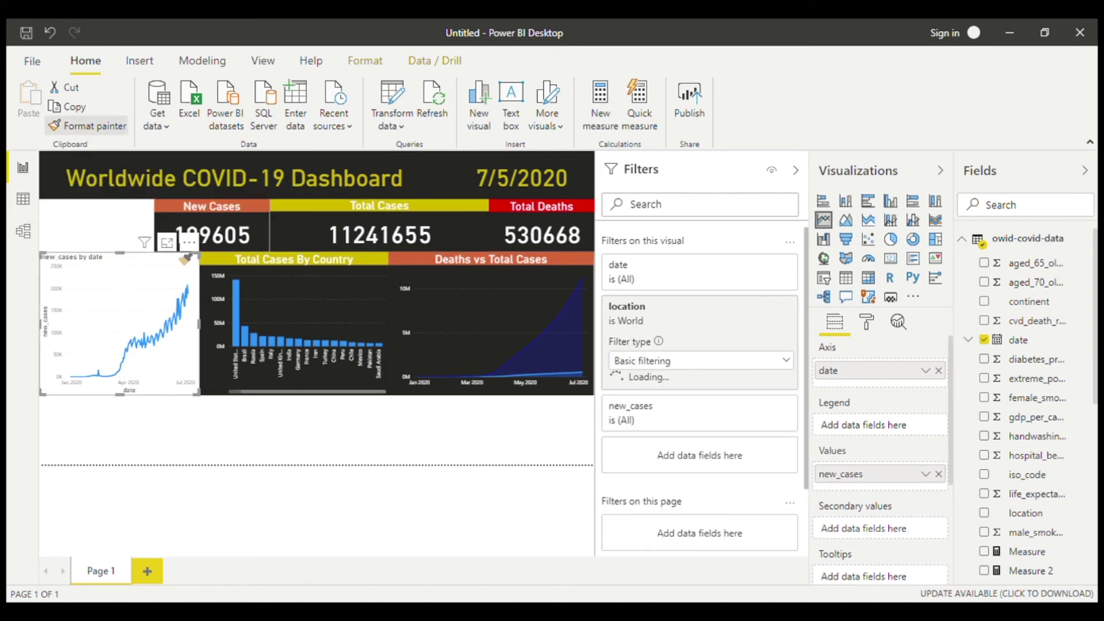
left_click(867, 322)
scroll(880, 460, "down", 4)
left_click(840, 432)
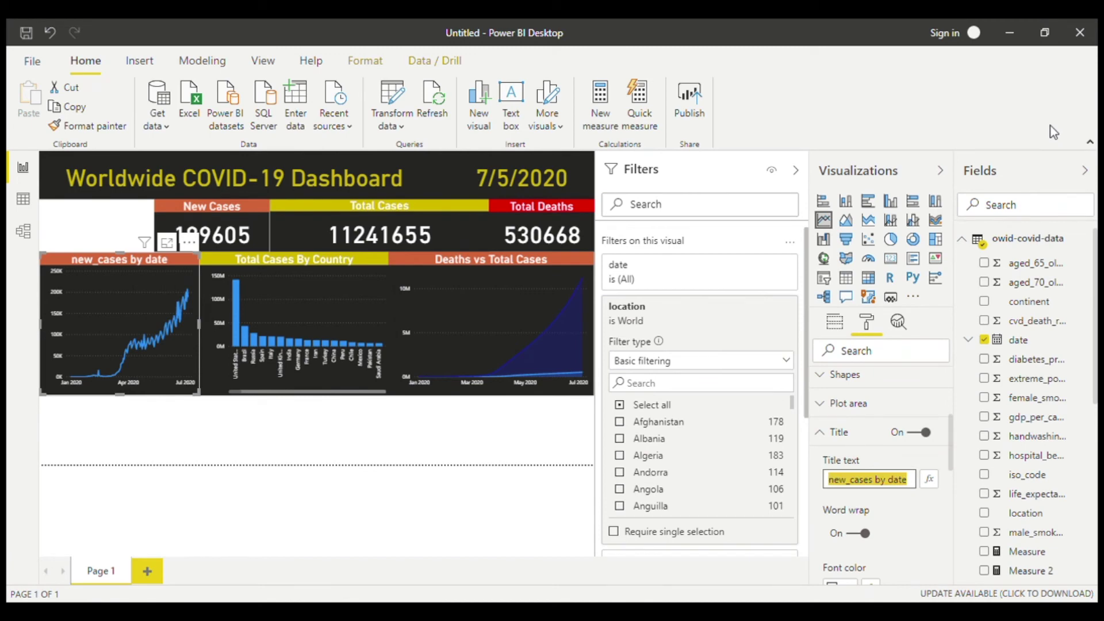
Enter 'New Cases by Date' as the line chart's title text and confirm it.
type("N")
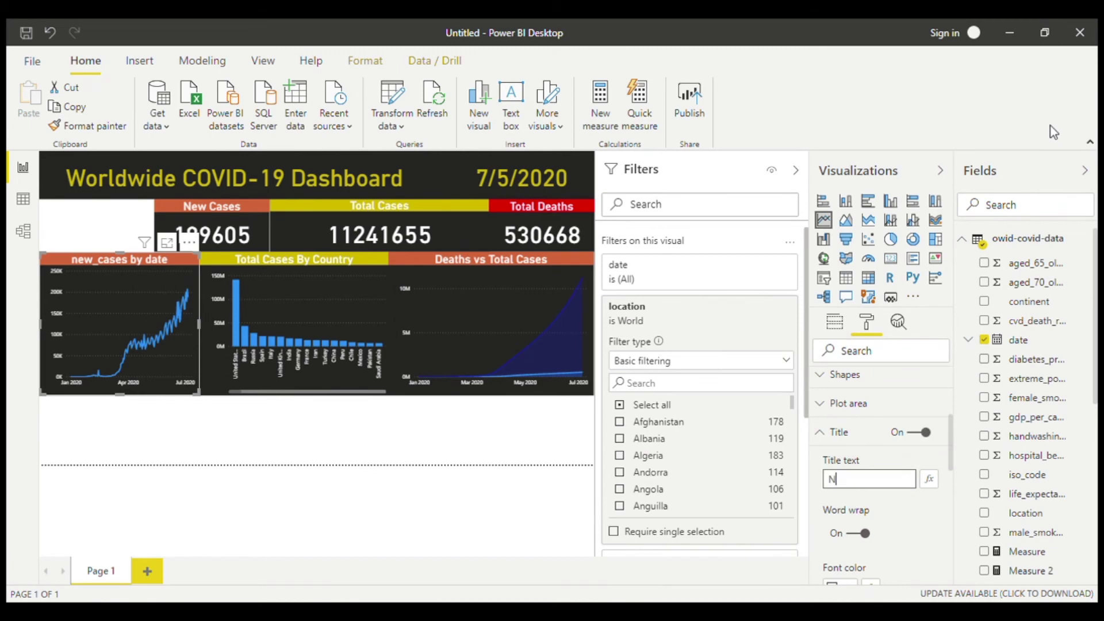
type("ew Cases")
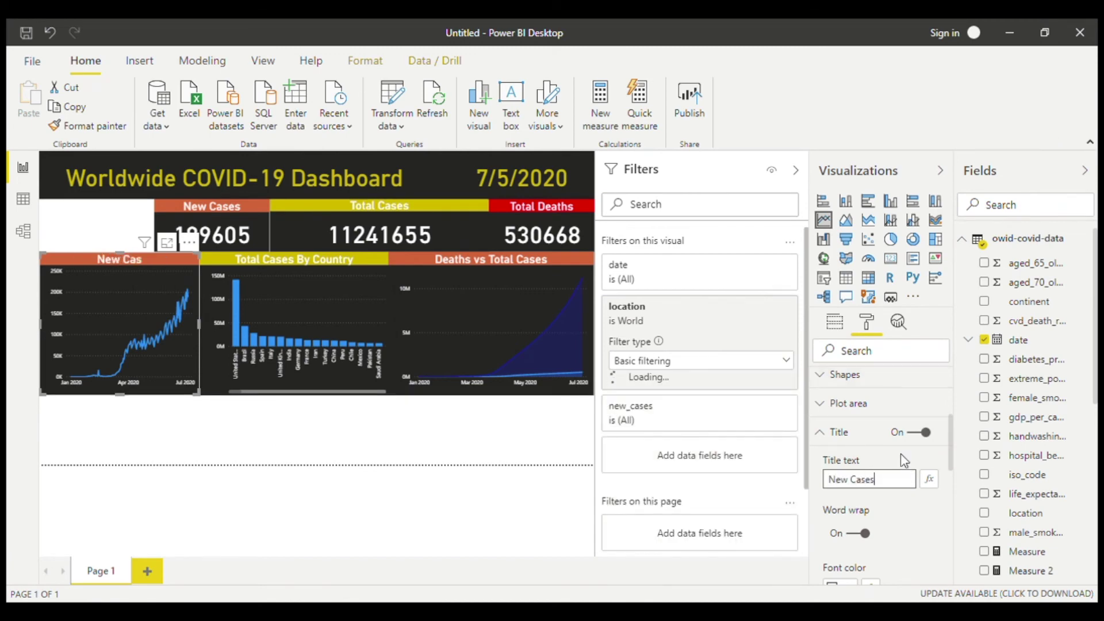
type(" by Date")
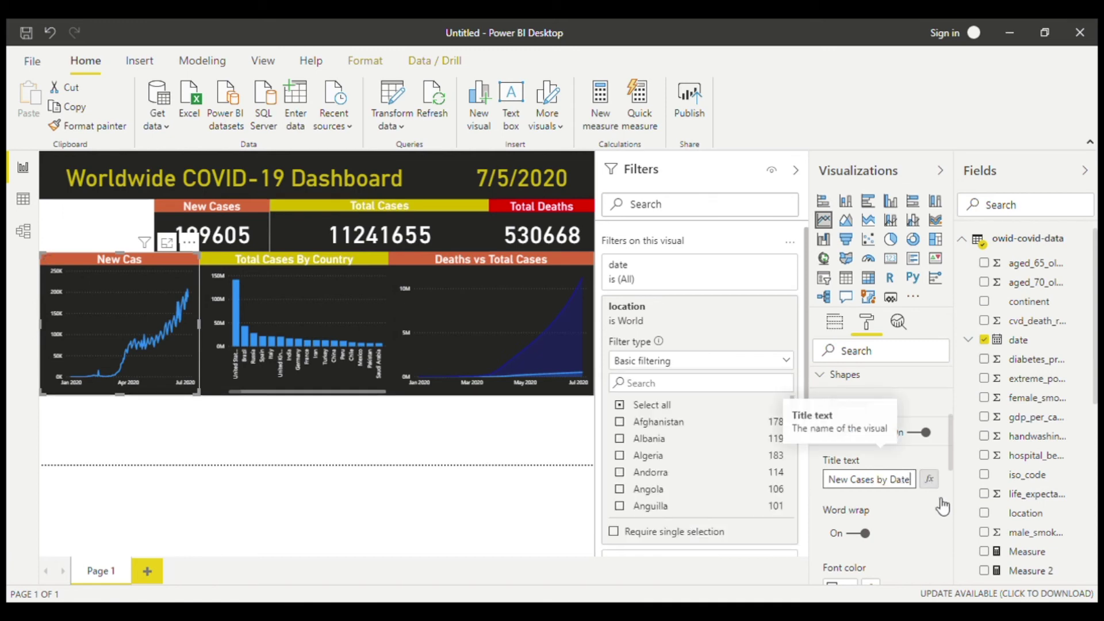
left_click(263, 456)
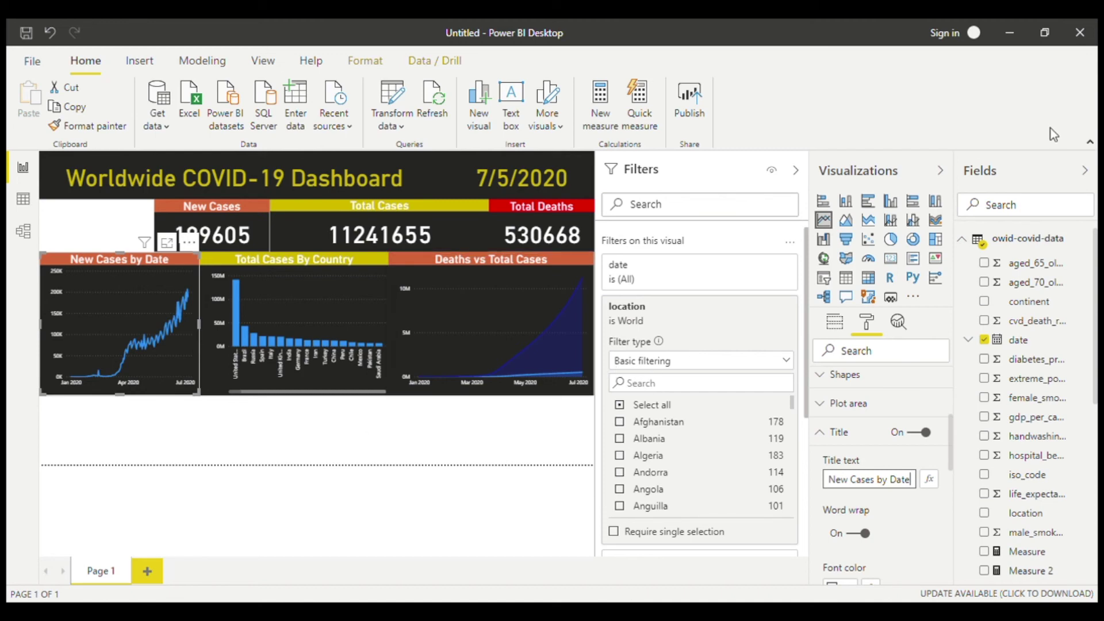
left_click(237, 413)
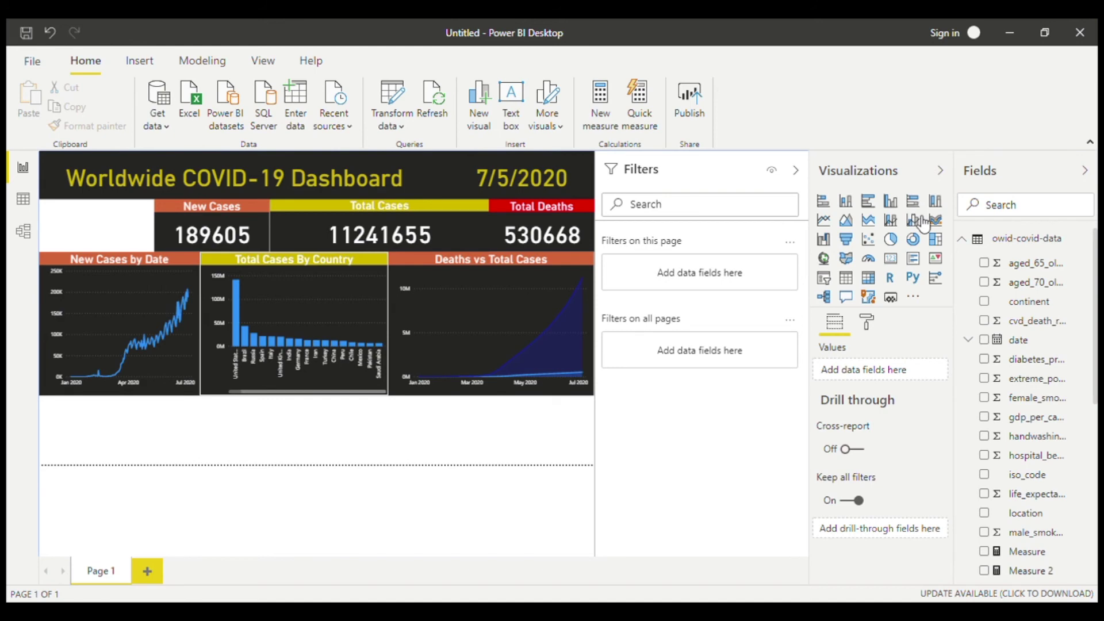
Add a Card visual, move it into the top-left gap and narrow it to fit beside New Cases.
left_click(897, 266)
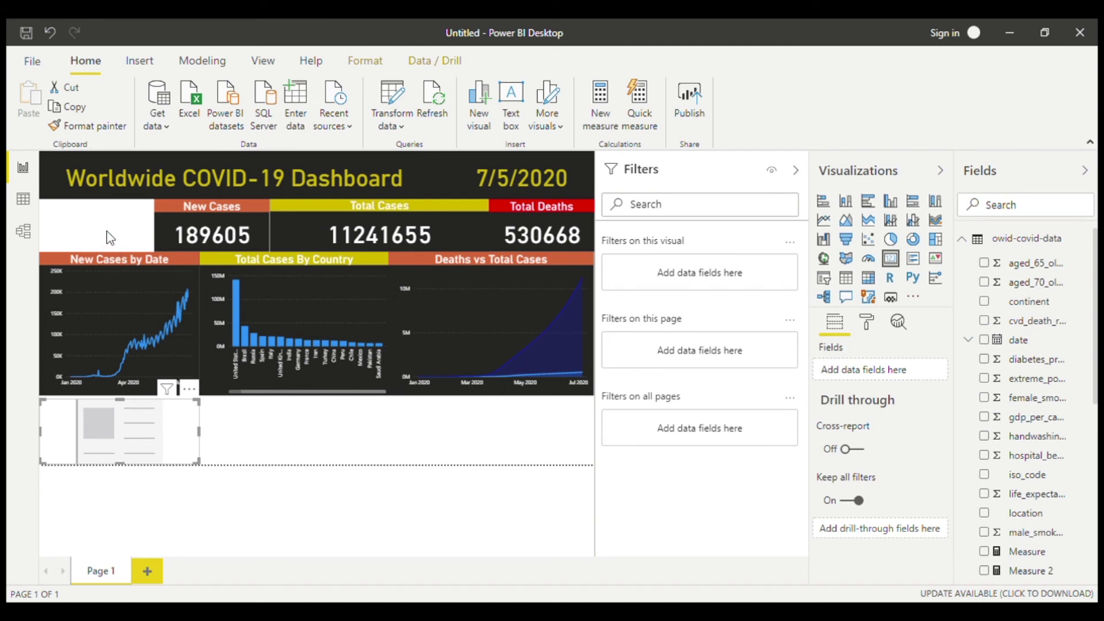
left_click_drag(109, 237, 100, 225)
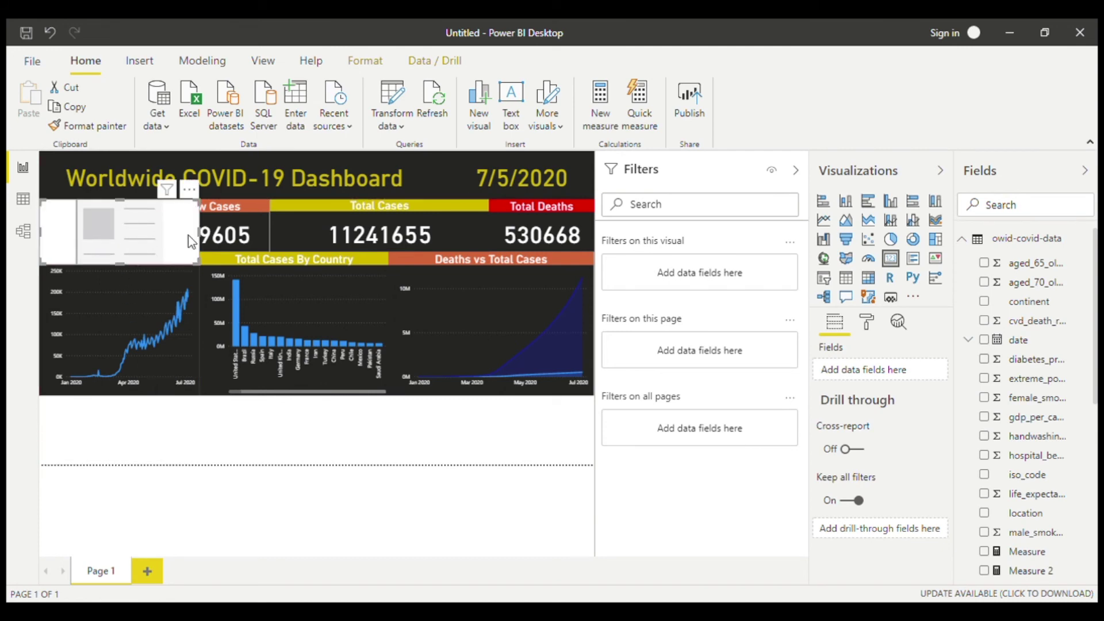
left_click_drag(198, 236, 102, 245)
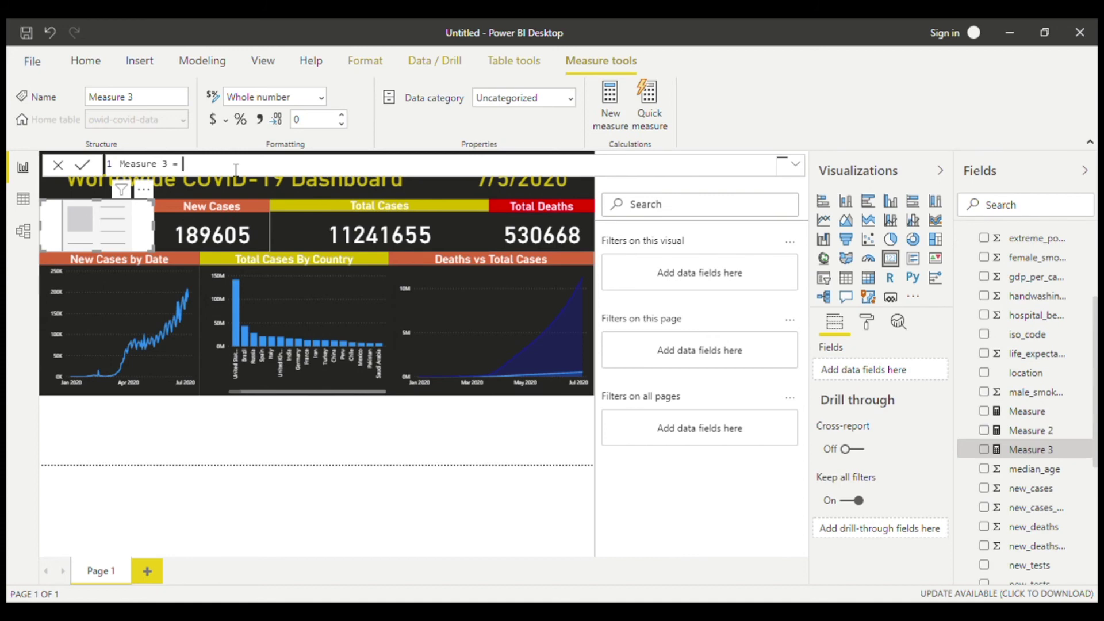
Define Measure 3 as DATEDIFF(FIRSTDATE(date), LASTDATE(date), DAY) and show its 187 on the card.
type("datediff")
type("(fir")
type("s")
type("t")
key("Tab")
type("owid")
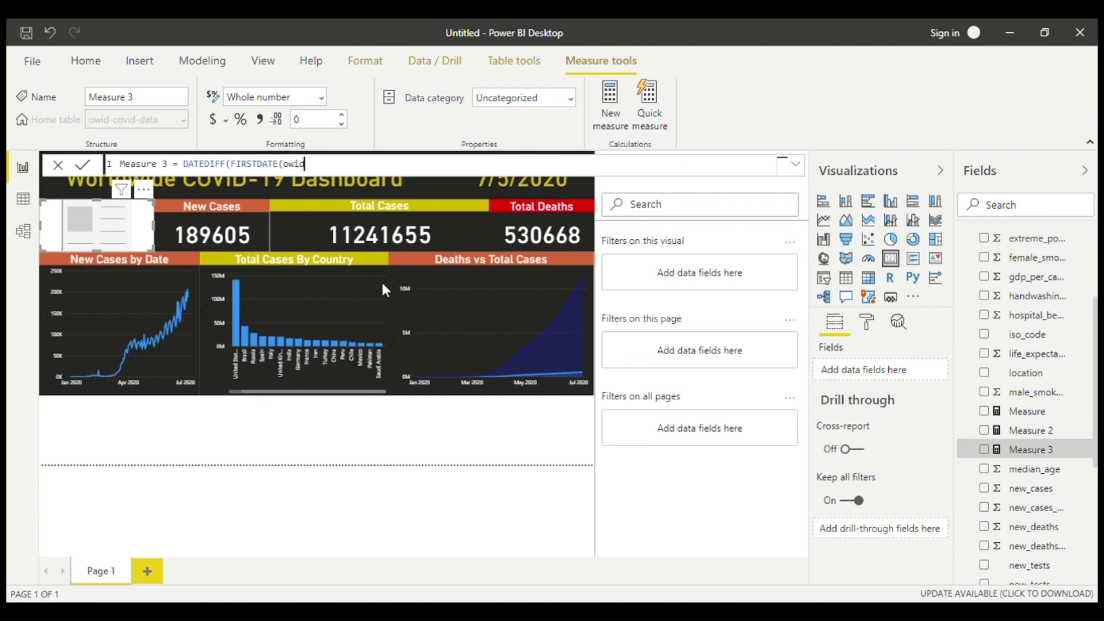
key("Tab")
type(")")
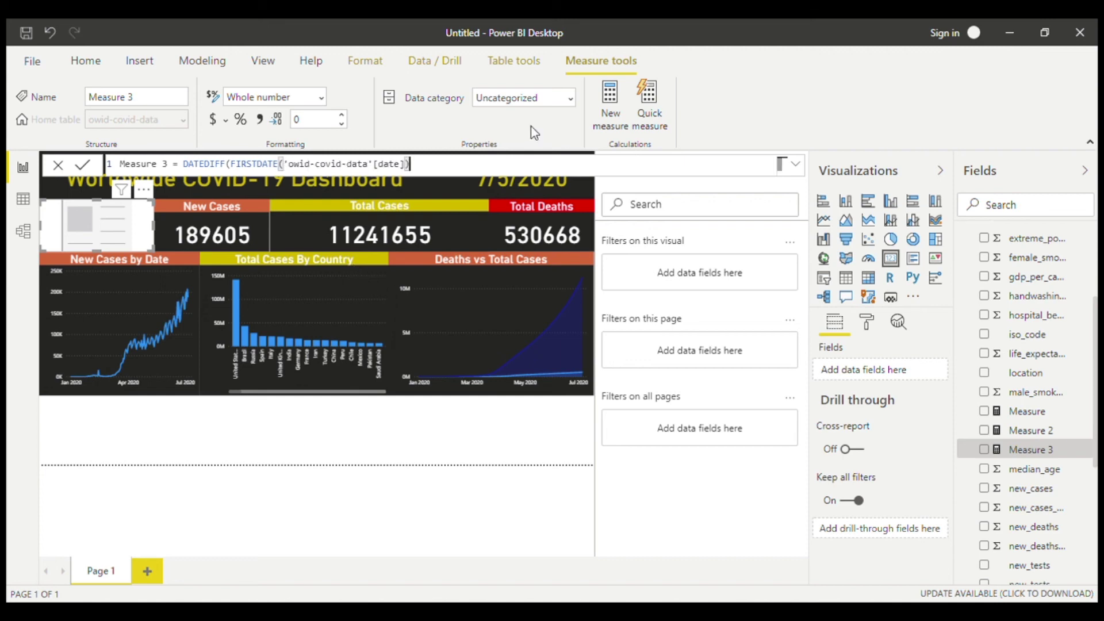
type(", LASTDATE('owid-covid-data'[date])")
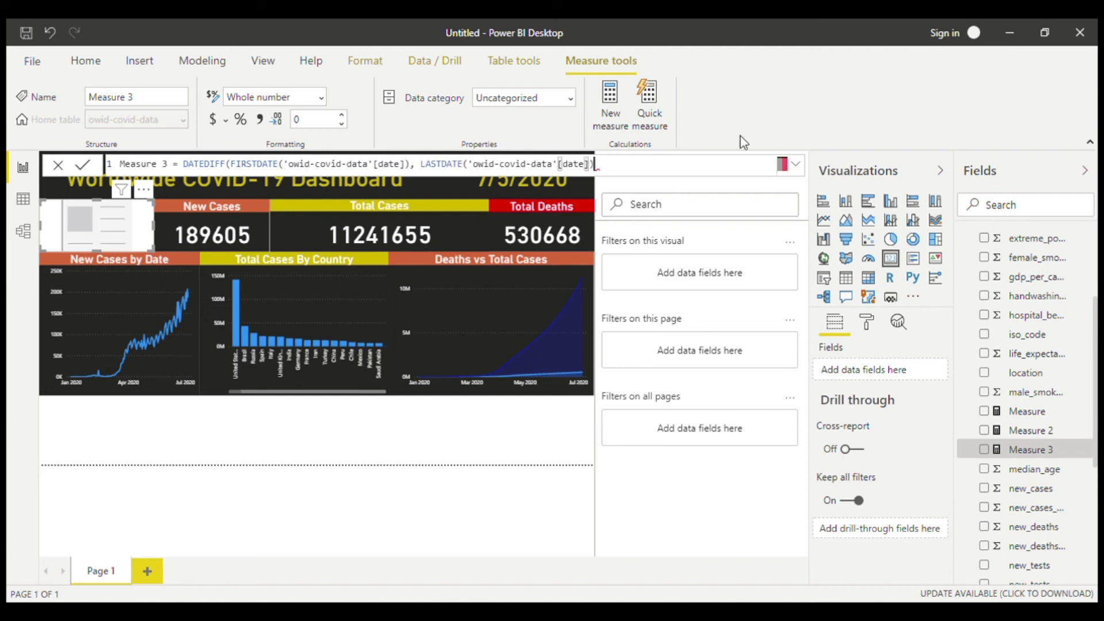
type(", DAY)")
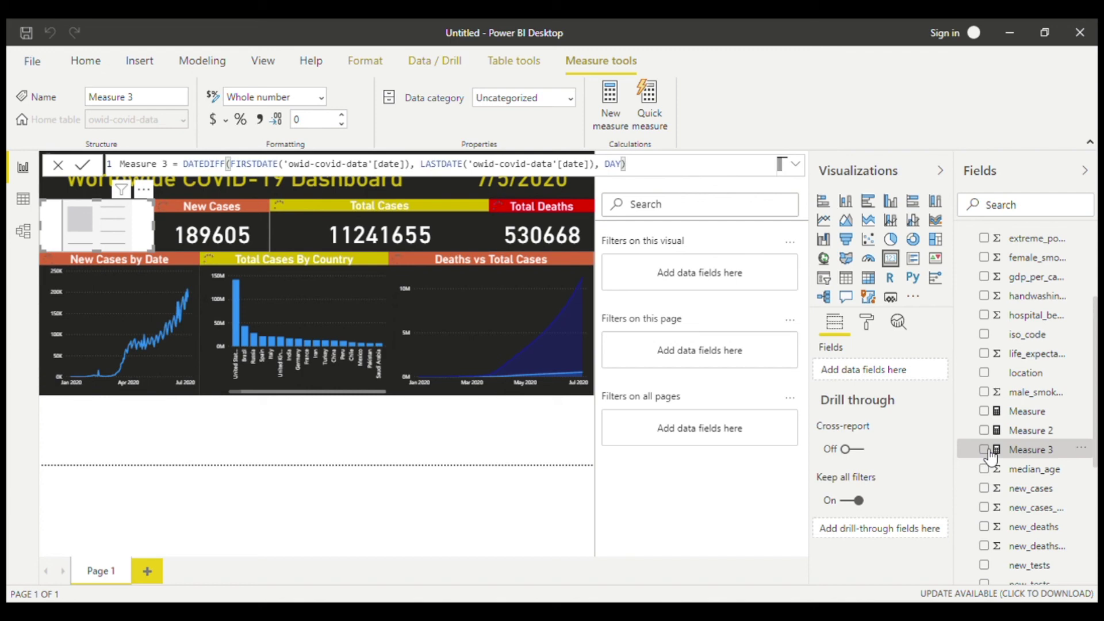
left_click(986, 450)
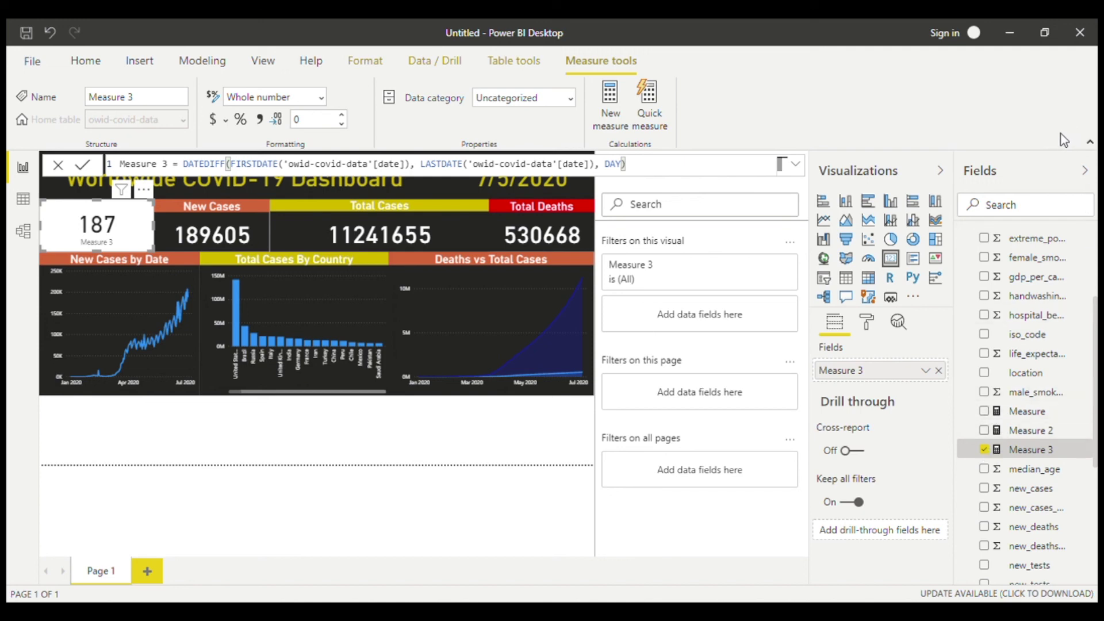
left_click(420, 484)
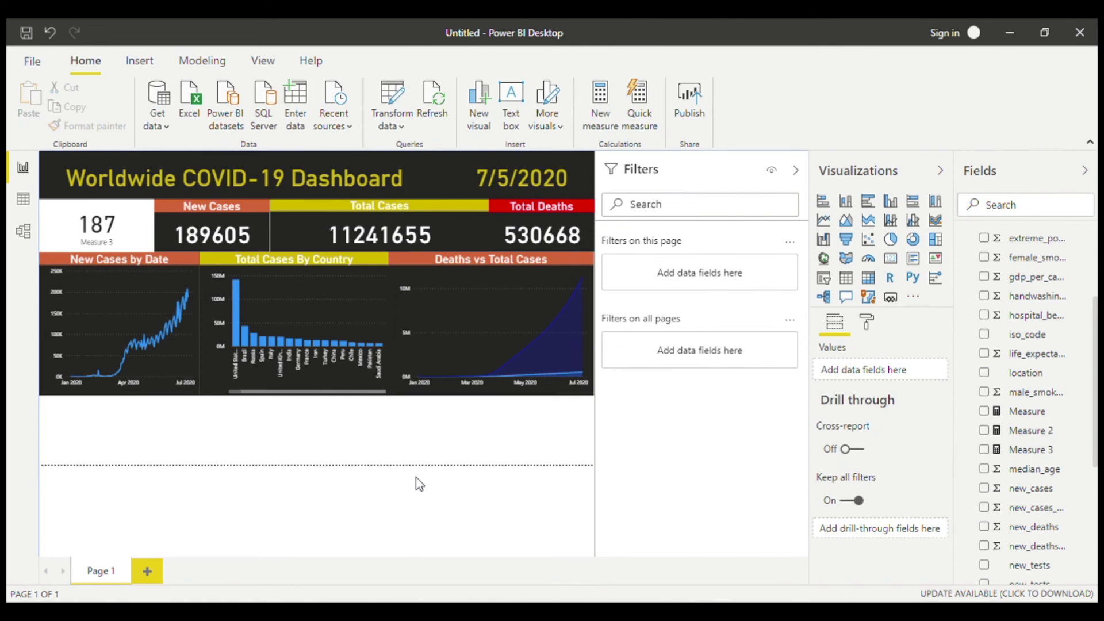
Copy the New Cases card's styling to the 187 card and title it 'Days Since 1st Case'.
left_click(210, 230)
left_click(87, 125)
left_click(132, 224)
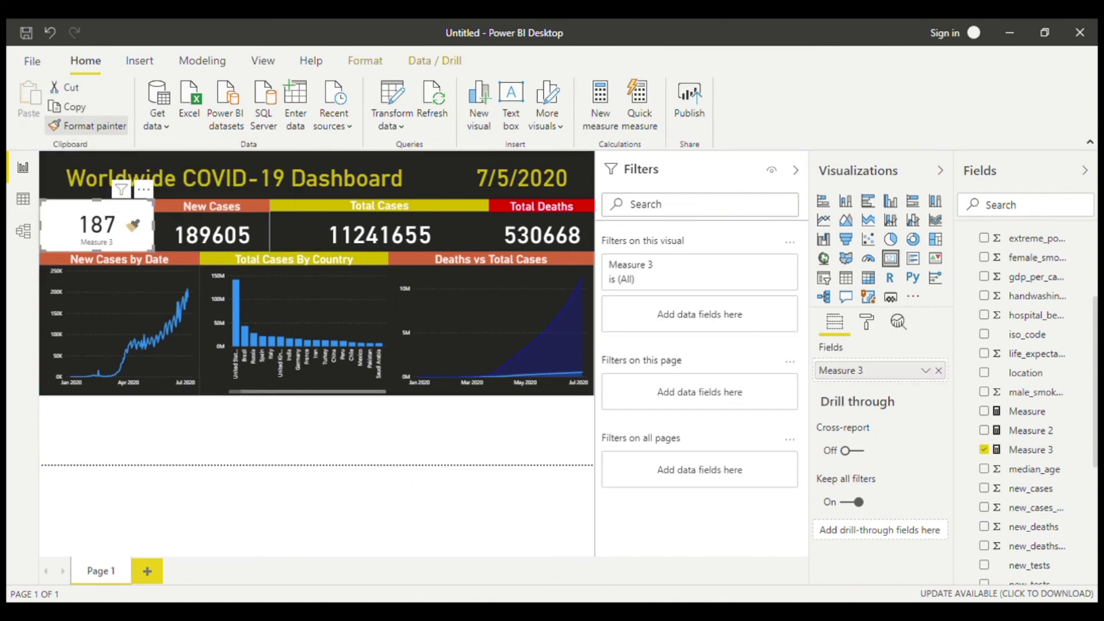
left_click(867, 322)
scroll(834, 425, "down", 2)
left_click(833, 419)
left_click(862, 466)
type("D")
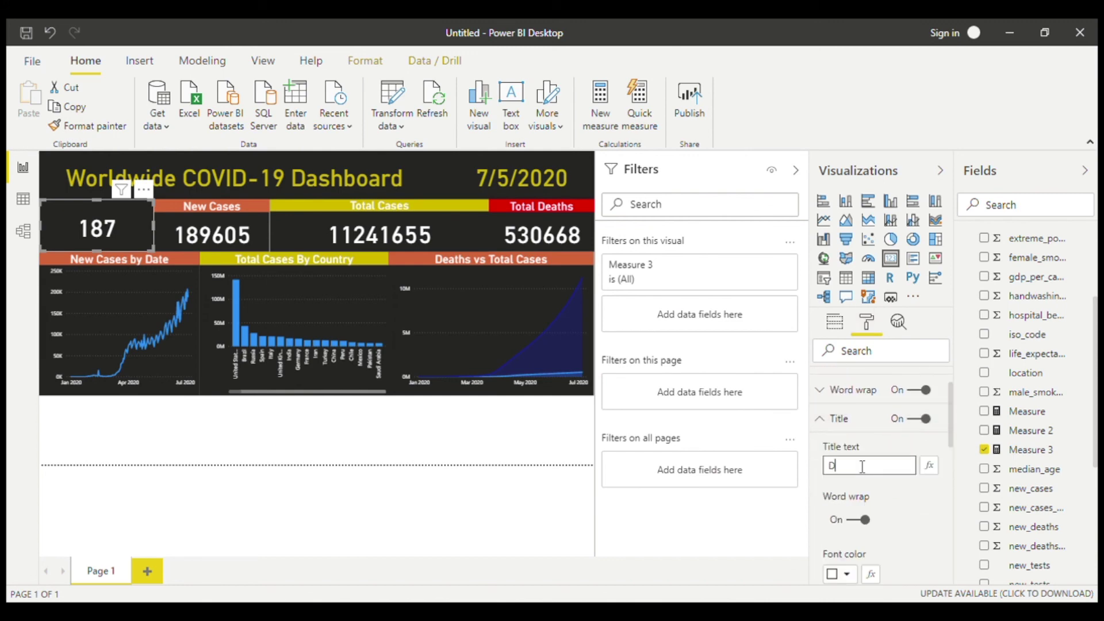
type("ays Since 1st Case")
Give the 187 card's title a green background.
scroll(862, 489, "down", 3)
left_click(845, 492)
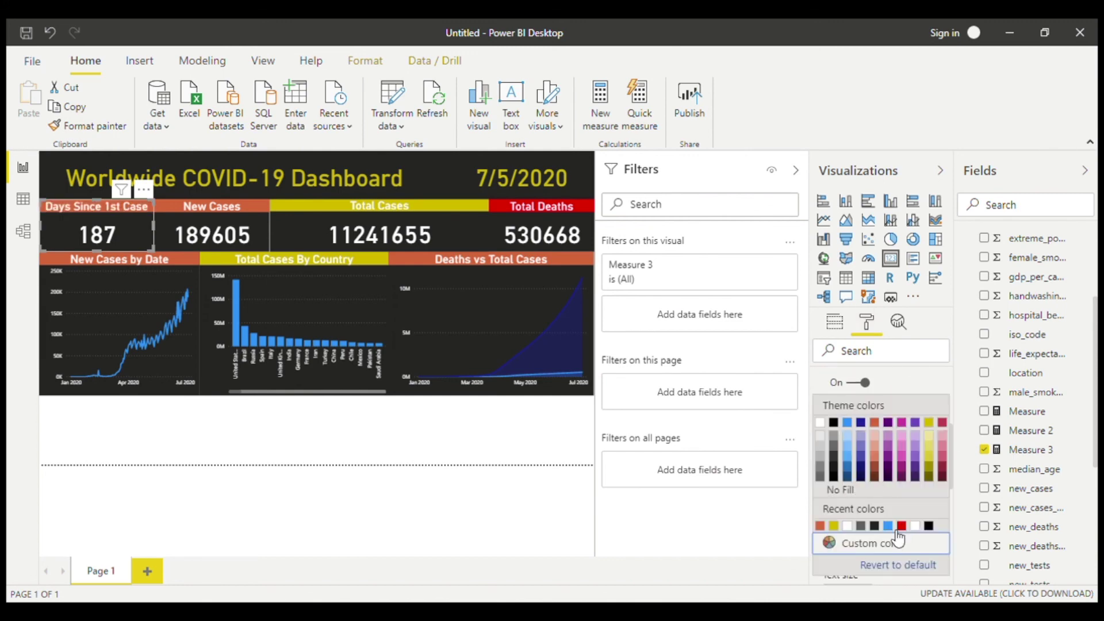
left_click(850, 541)
left_click(918, 547)
left_click(844, 101)
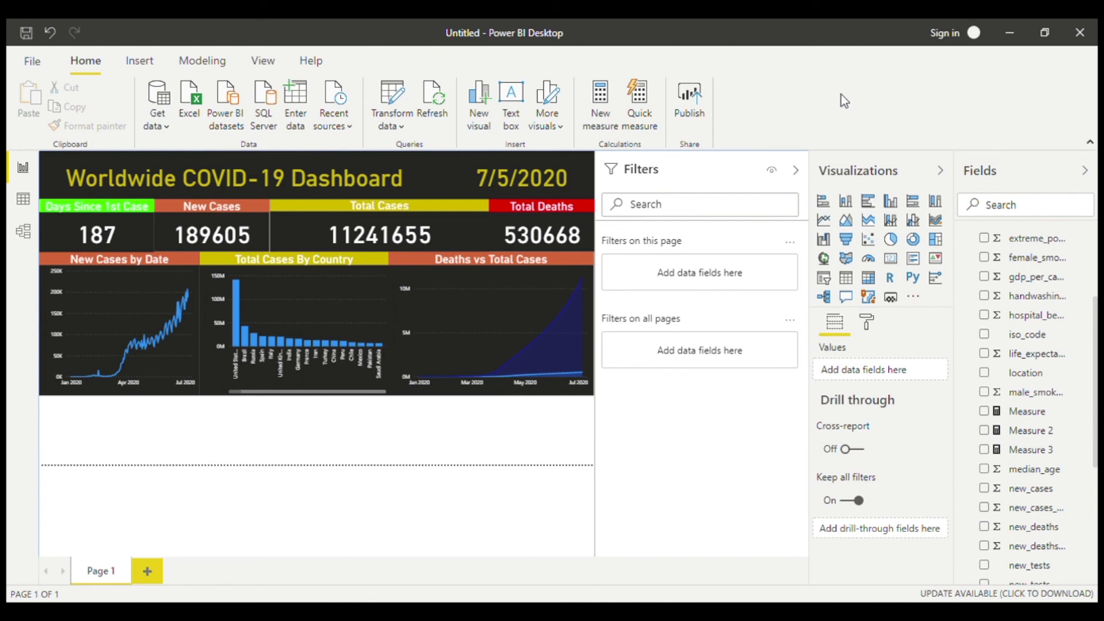
Make the three charts taller and collapse the Filters pane.
left_click(134, 396)
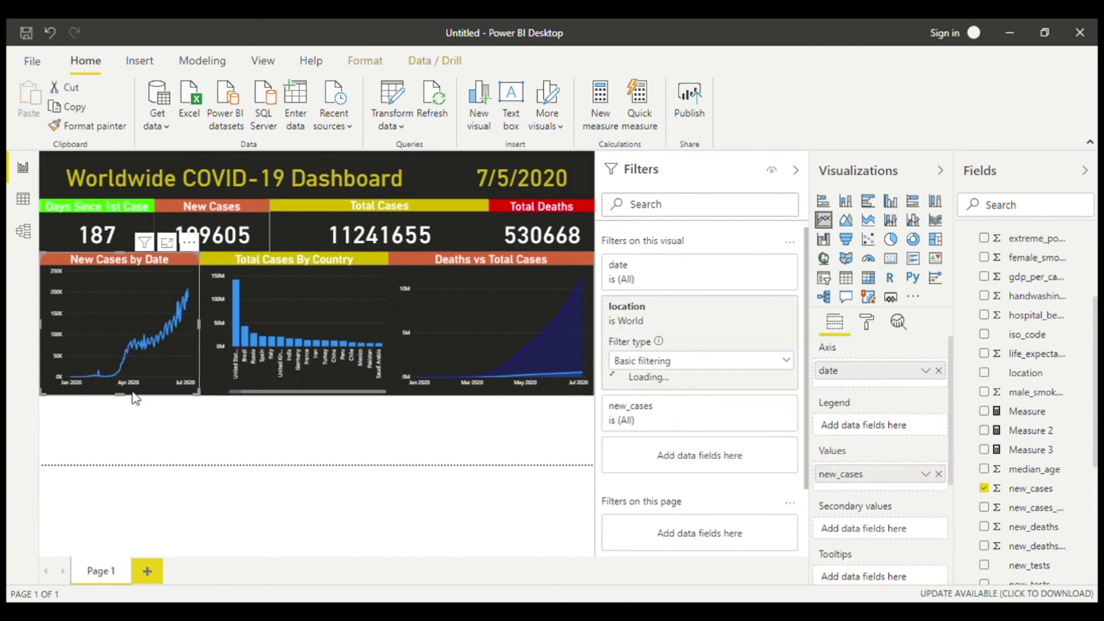
left_click_drag(133, 395, 113, 471)
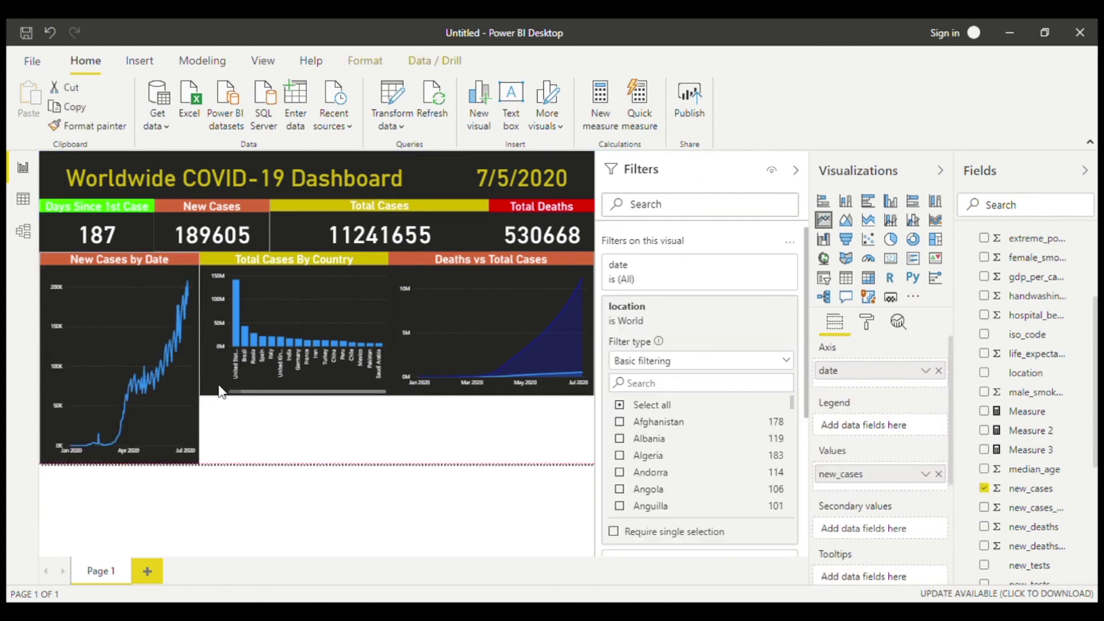
left_click(310, 393)
left_click_drag(294, 397, 298, 467)
left_click(475, 282)
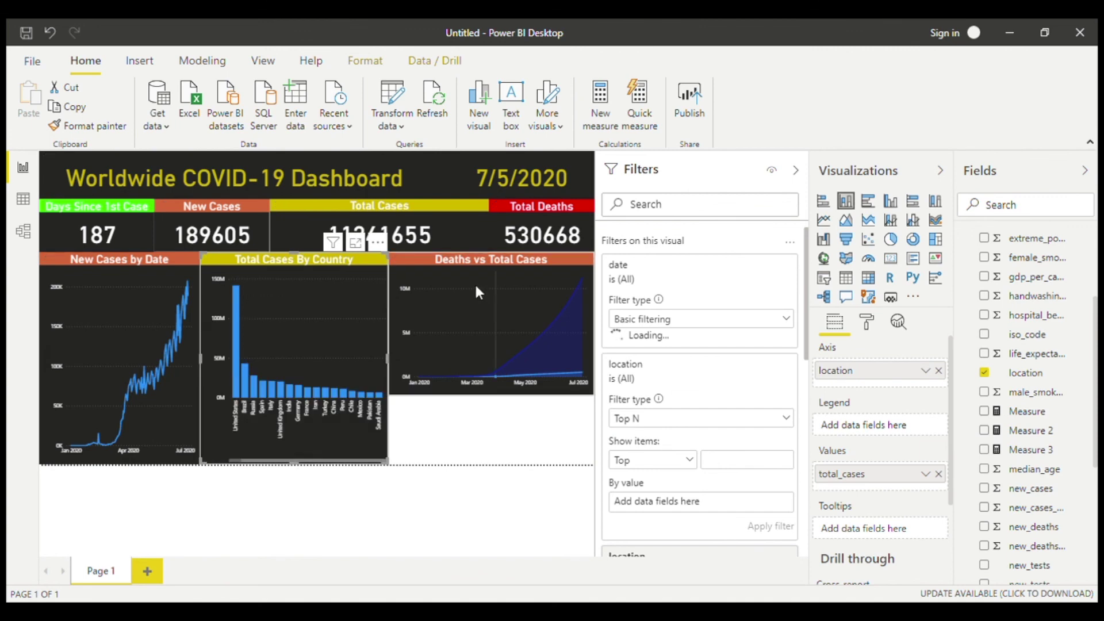
left_click_drag(491, 395, 493, 465)
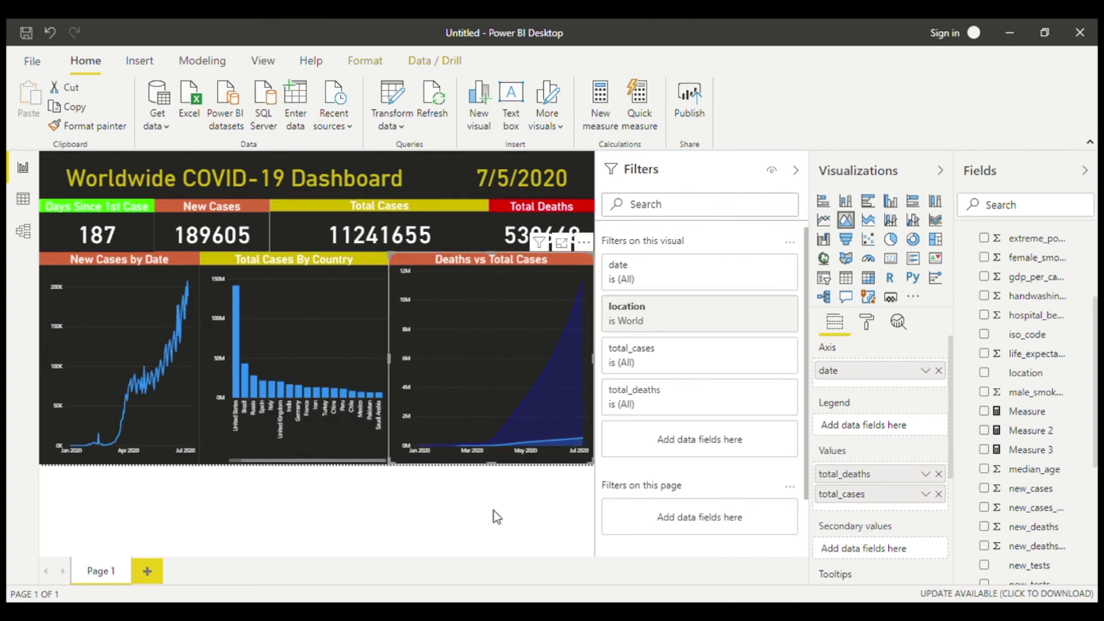
left_click(799, 171)
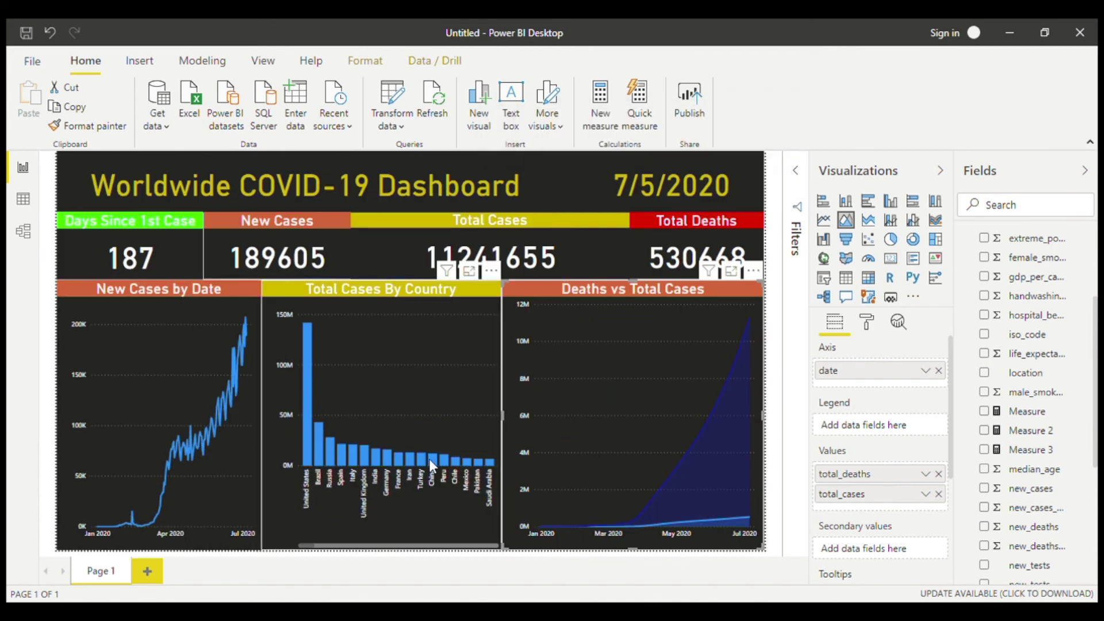
In the Deaths vs Total Cases chart, colour total_deaths red and total_cases yellow.
left_click(867, 322)
left_click_drag(954, 381, 968, 479)
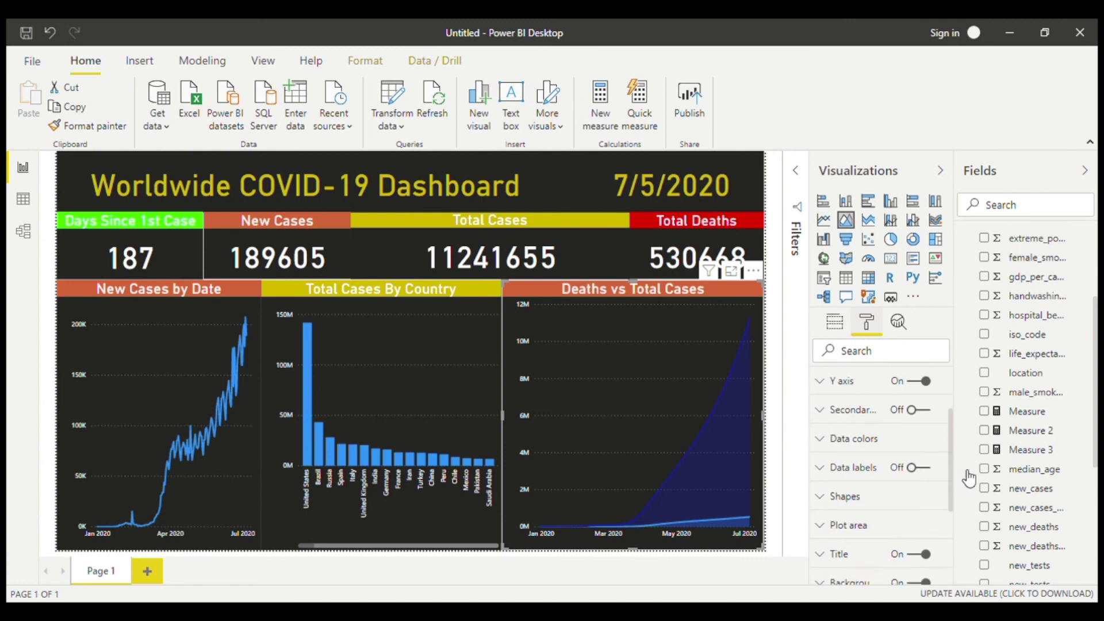
left_click(855, 436)
left_click(851, 487)
left_click(832, 507)
left_click(845, 541)
left_click(888, 479)
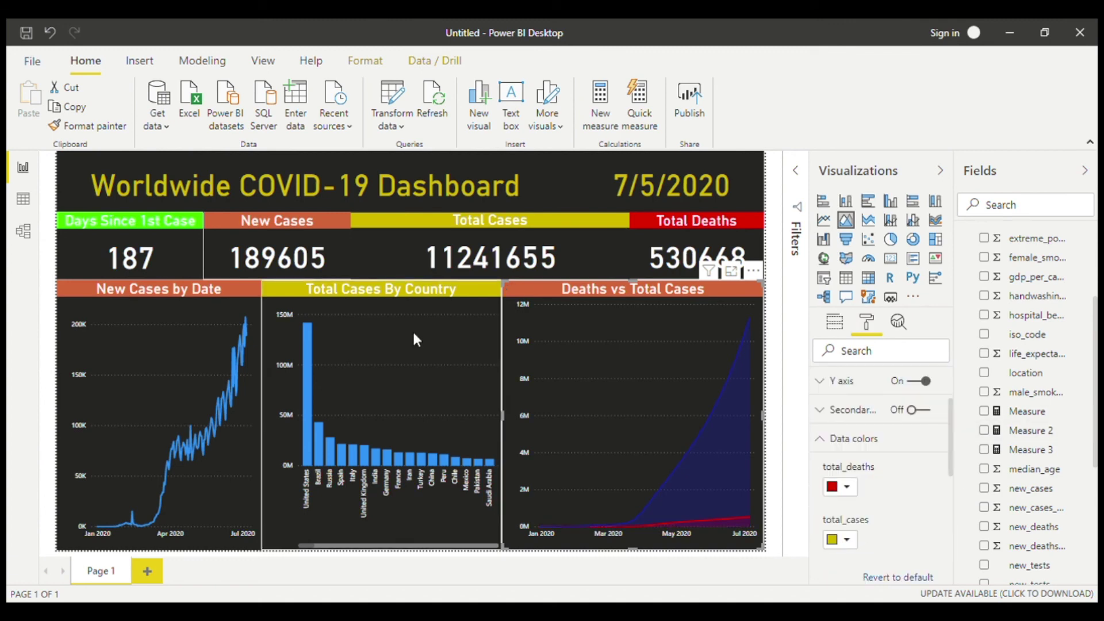
Set the Total Cases By Country bars to yellow.
left_click(441, 337)
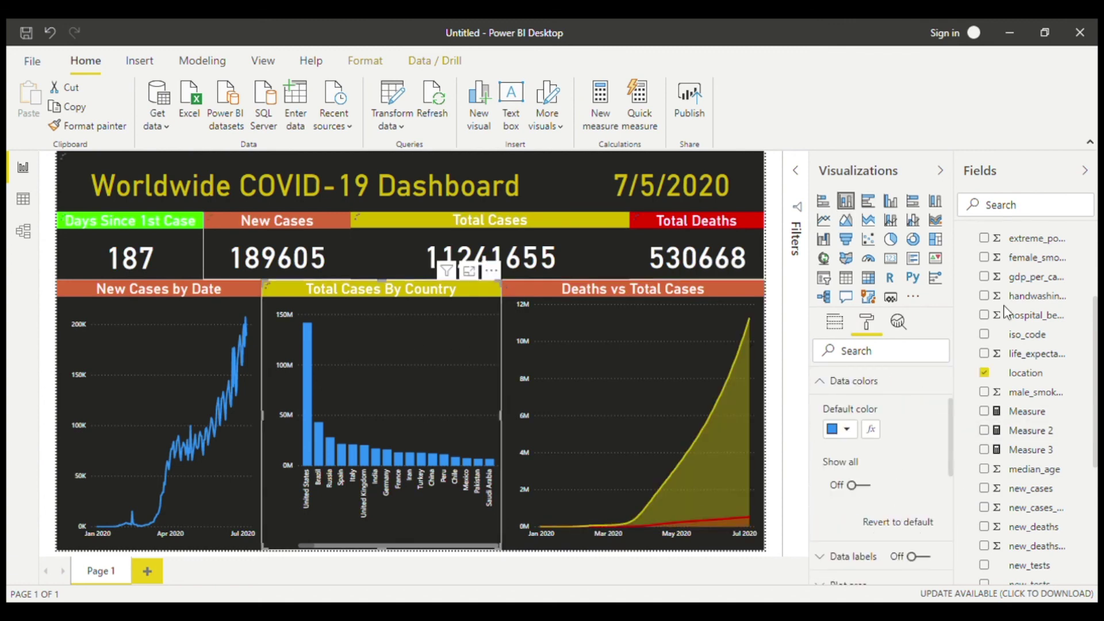
left_click(847, 435)
left_click(835, 369)
Colour the New Cases by Date line red-orange.
left_click(132, 331)
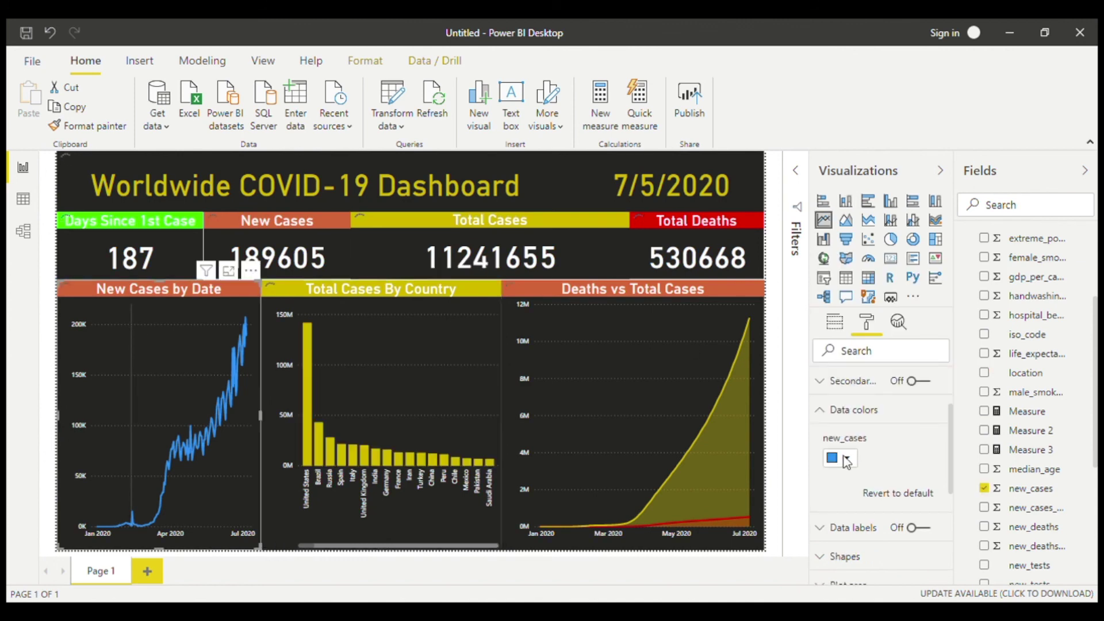
left_click(846, 458)
left_click(896, 399)
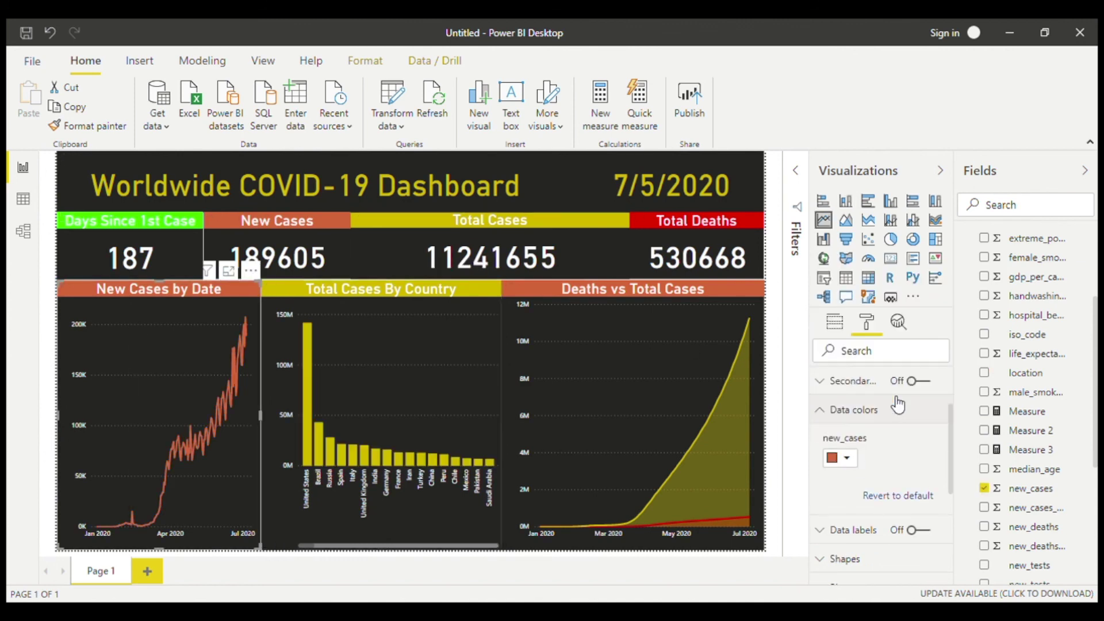
left_click(834, 327)
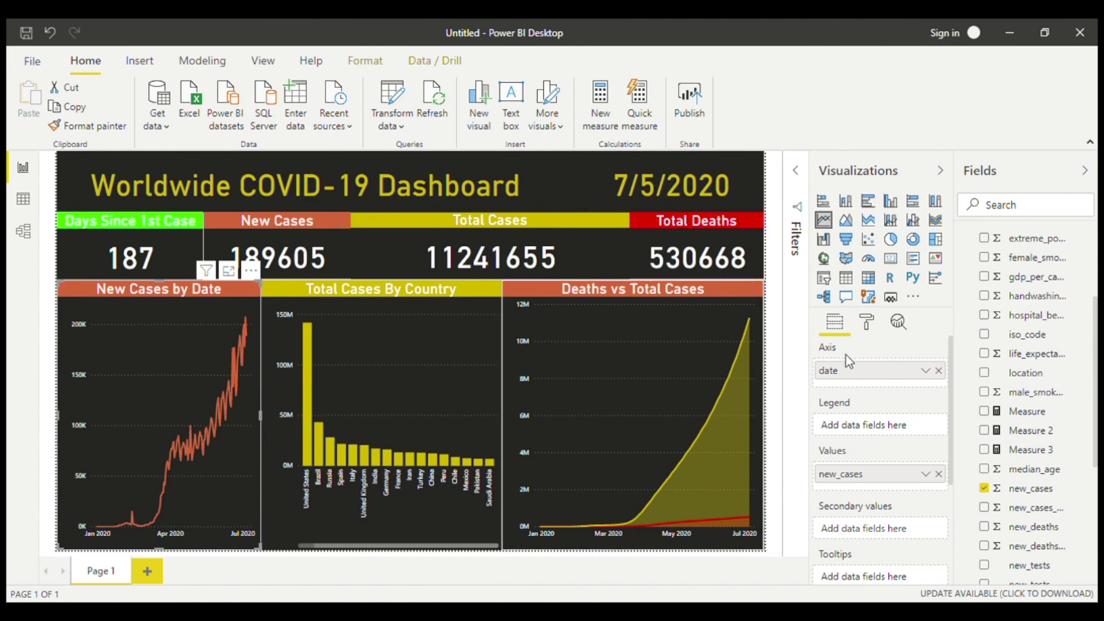
left_click(770, 181)
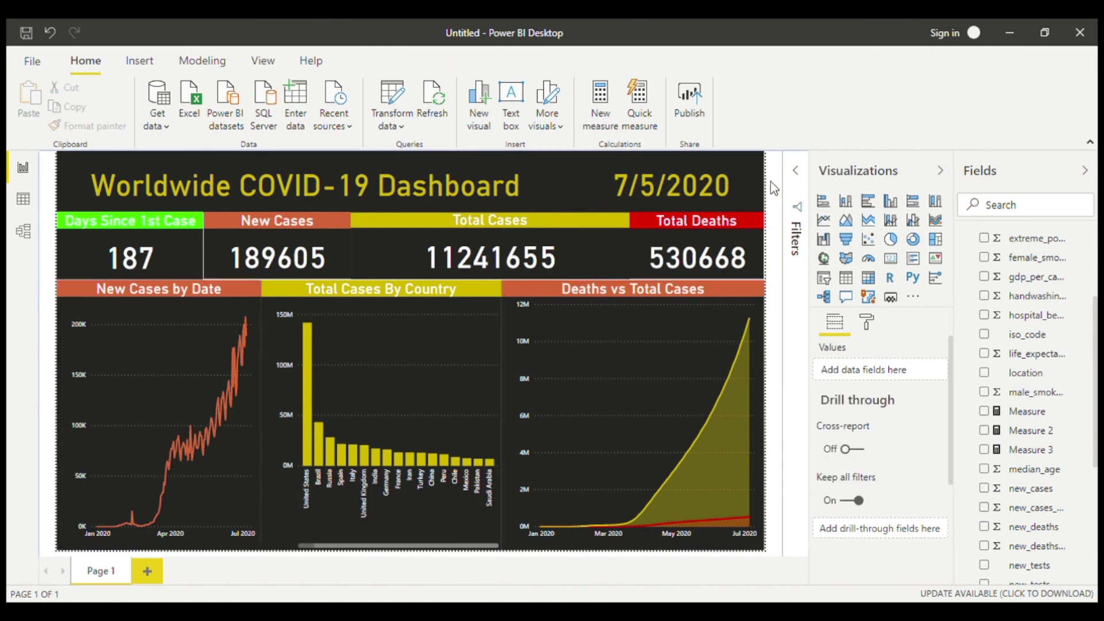
Show the report page's formatting options with the Wallpaper section expanded.
left_click(867, 328)
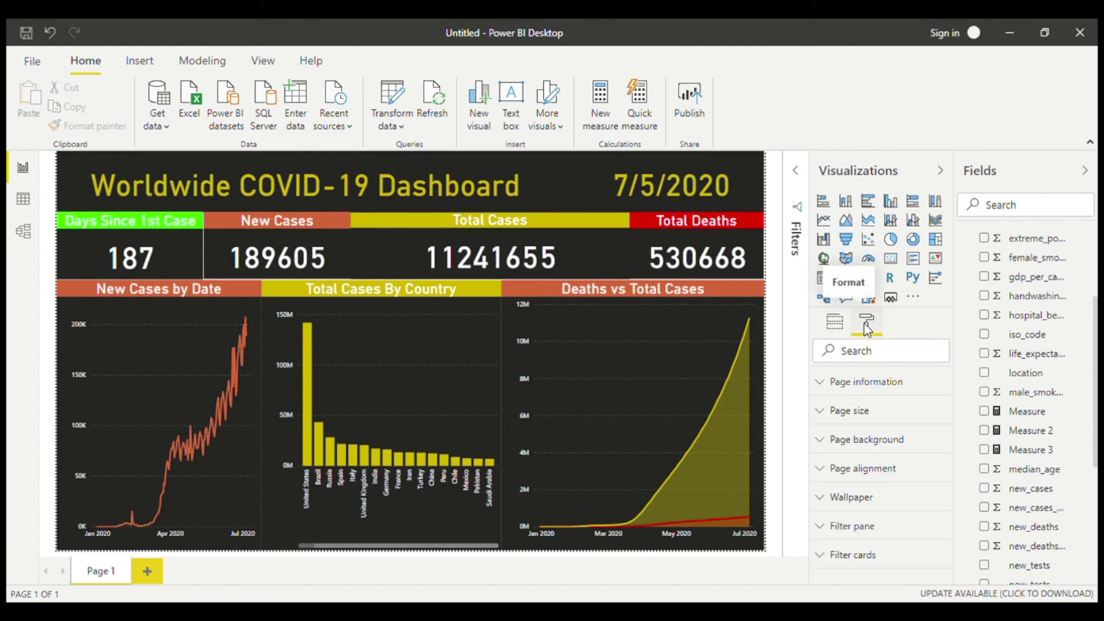
left_click(851, 532)
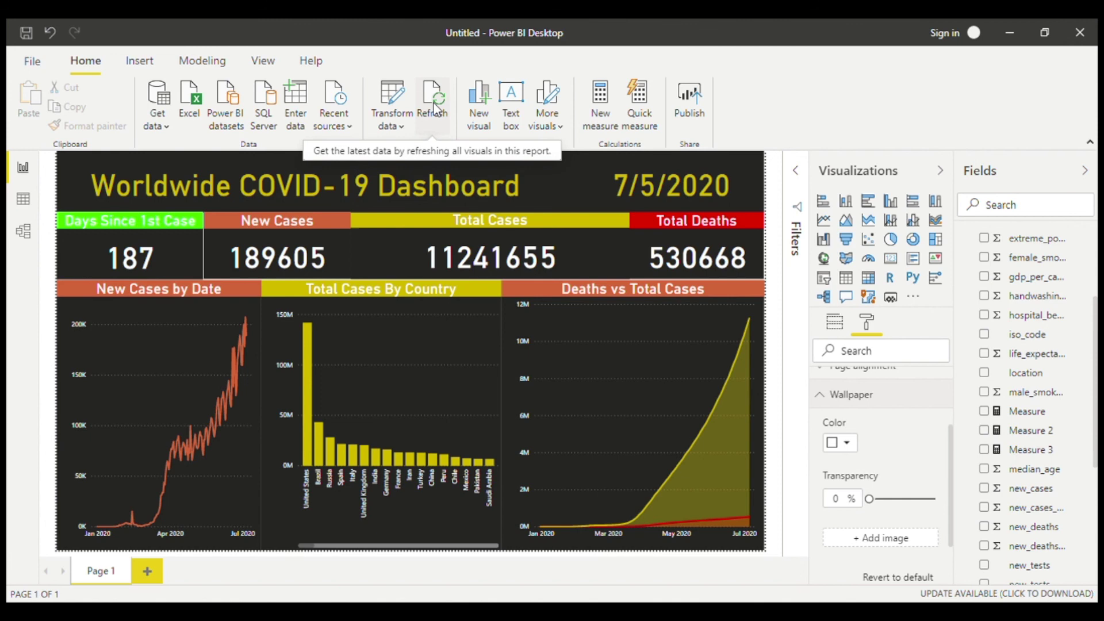
Refresh the report data to load the 7/6/2020 figures.
left_click(437, 109)
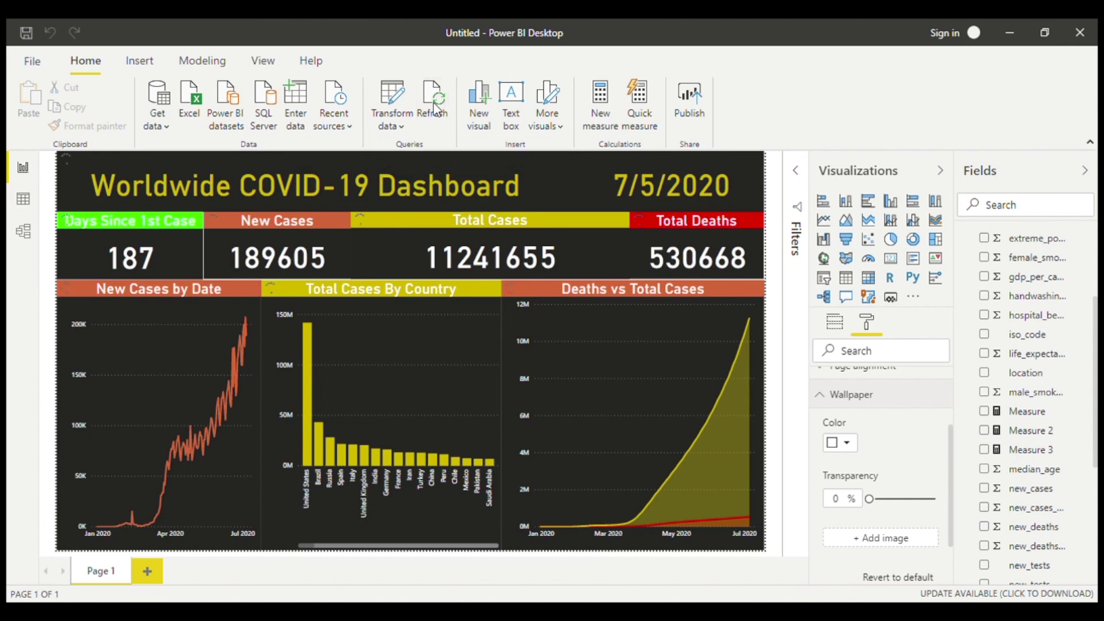